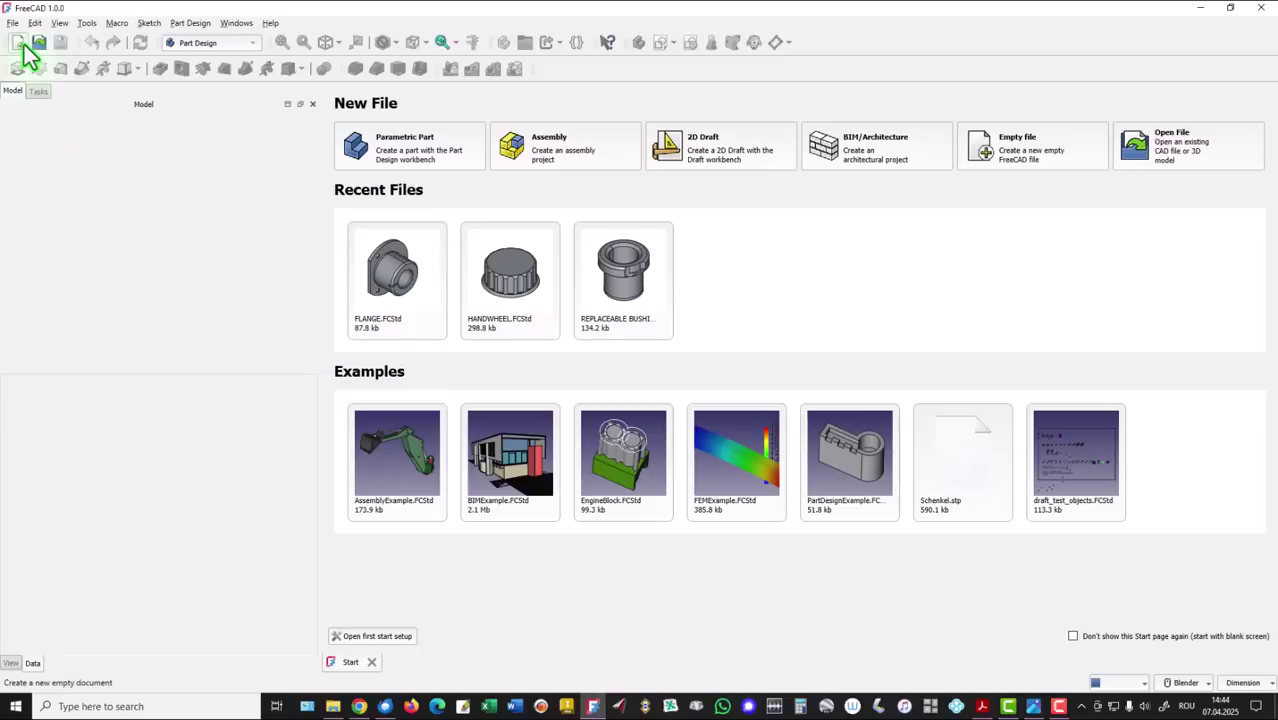
Step: Create a new document and start a sketch on the XZ-plane
{"action": "left_click", "coordinate": [19, 43]}
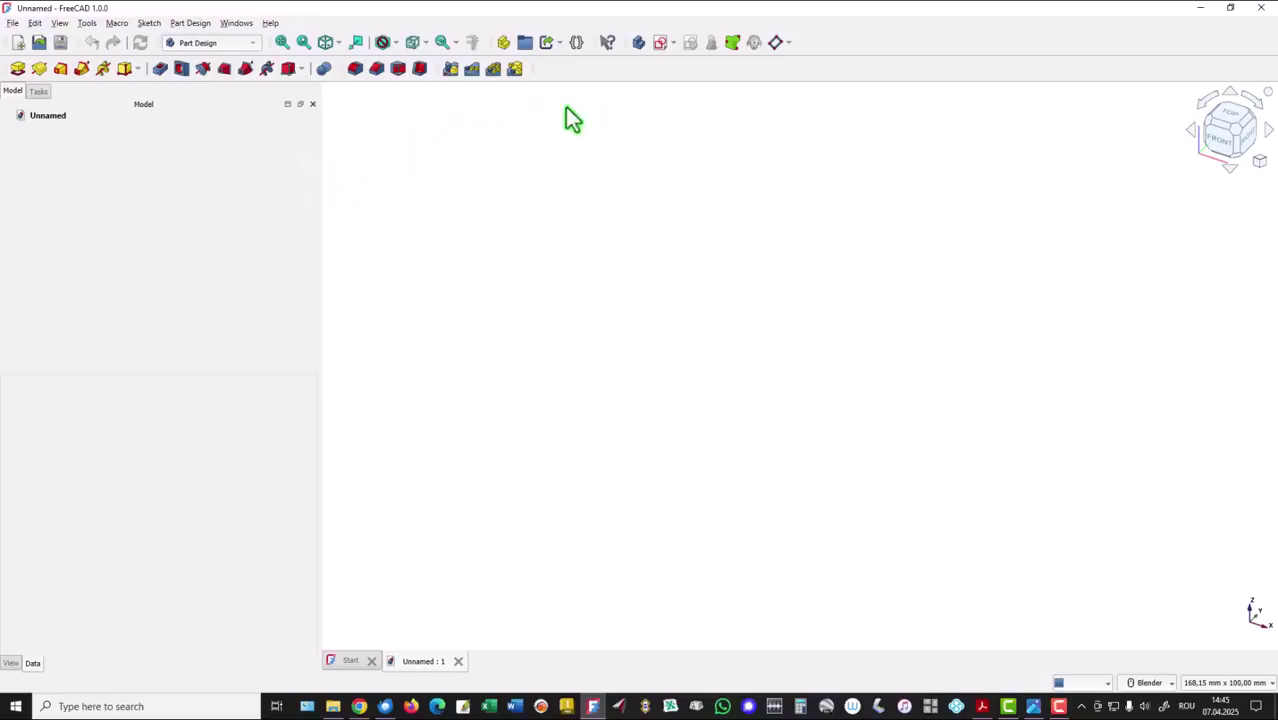
{"action": "left_click", "coordinate": [662, 42]}
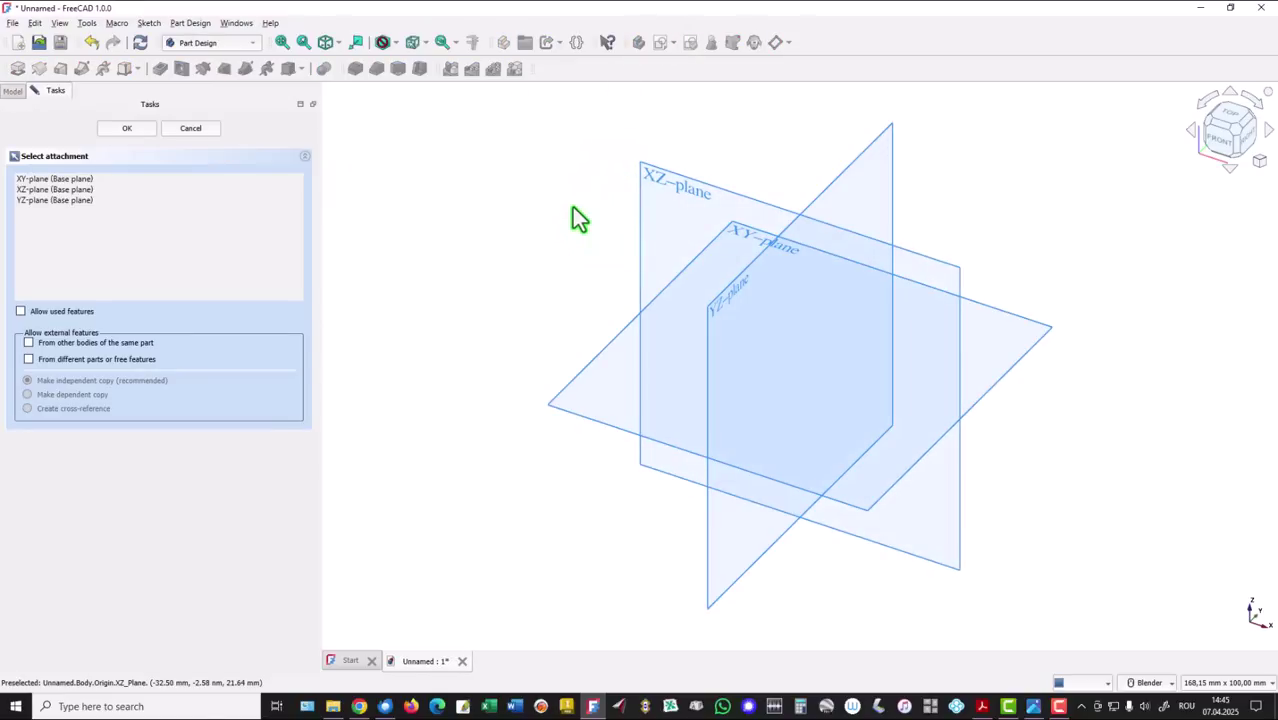
{"action": "left_click", "coordinate": [697, 185]}
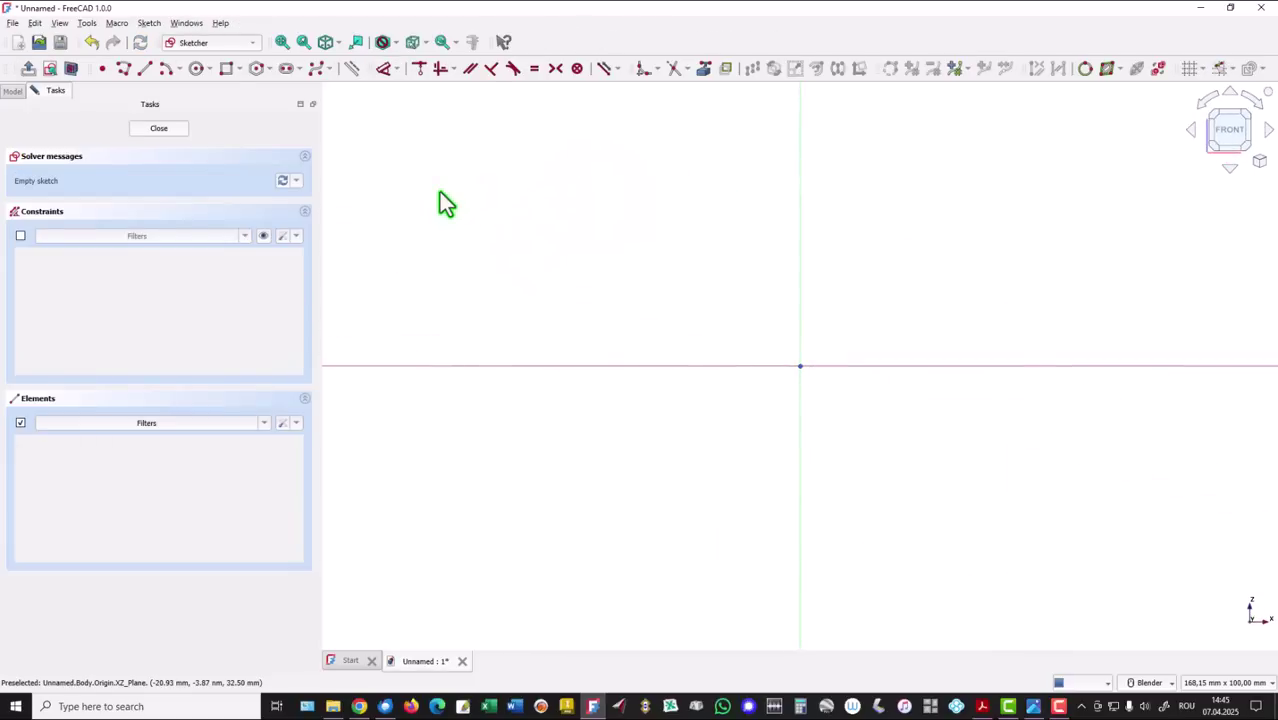
Step: Sketch a closed, stepped L-shaped polyline profile about 41 mm wide above the horizontal axis, with its right edge on the vertical axis
{"action": "left_click", "coordinate": [122, 69]}
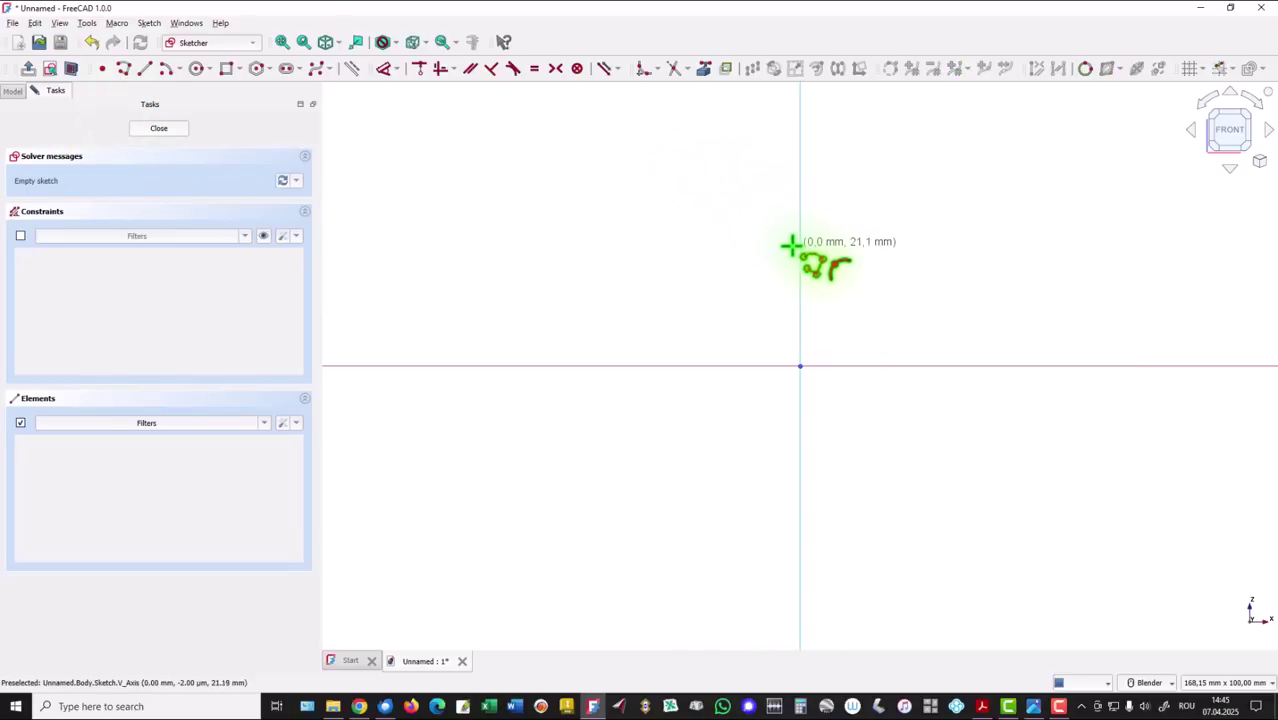
{"action": "left_click", "coordinate": [801, 277]}
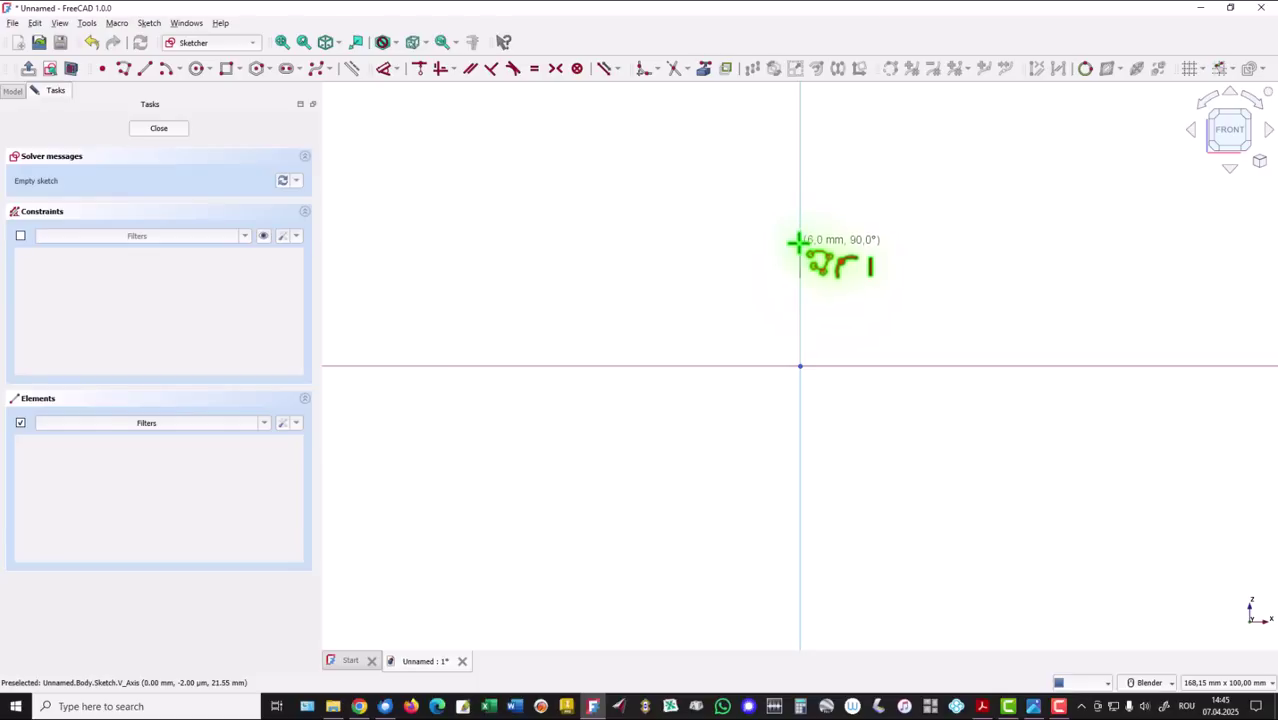
{"action": "left_click", "coordinate": [800, 243]}
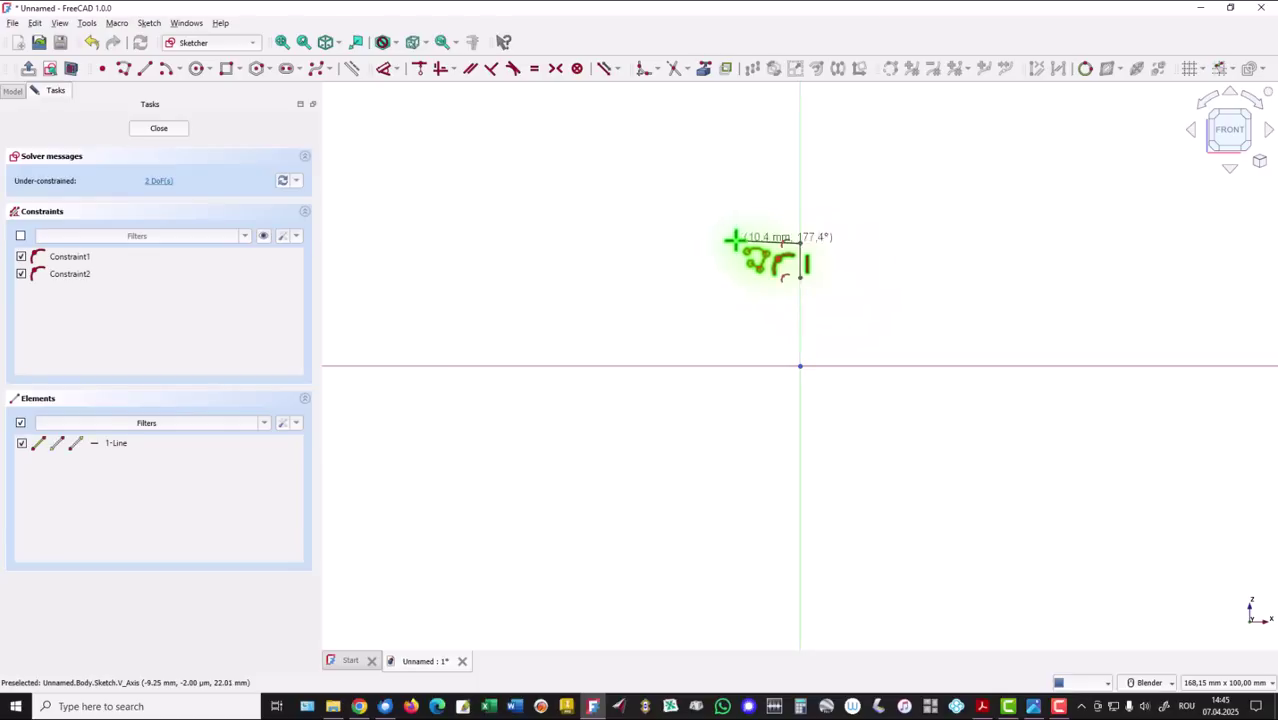
{"action": "left_click", "coordinate": [627, 243]}
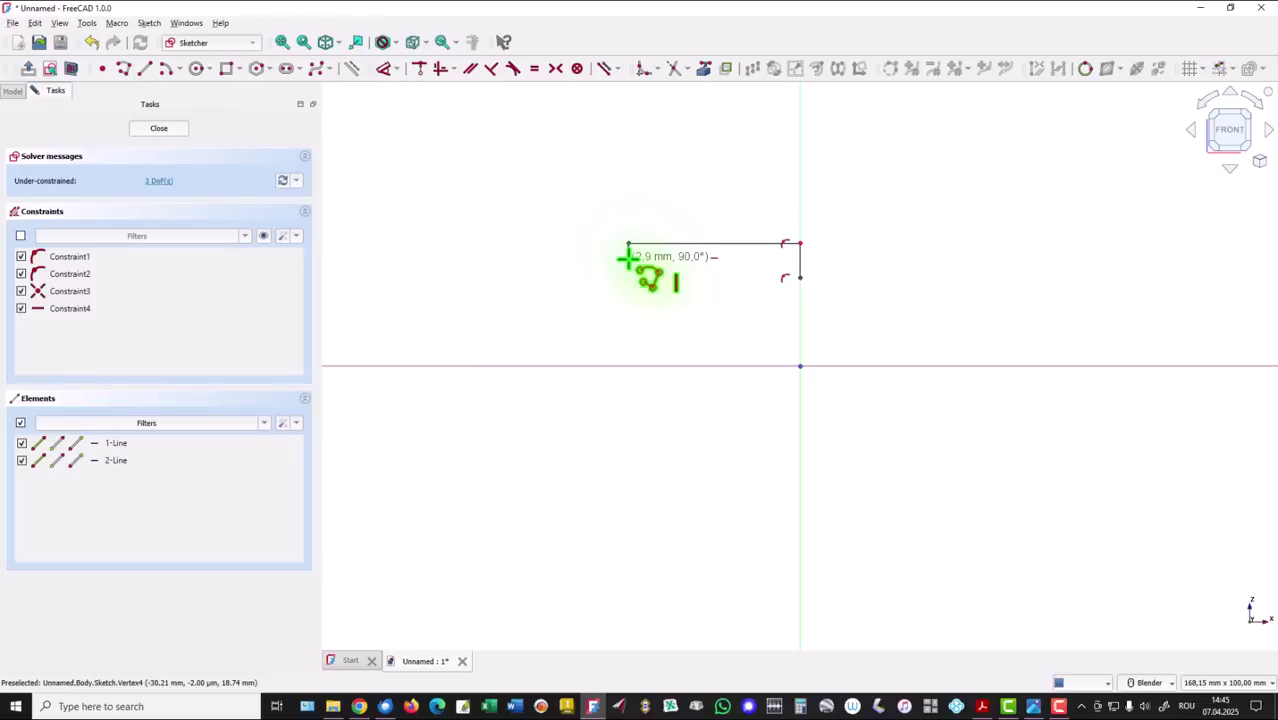
{"action": "left_click", "coordinate": [628, 258]}
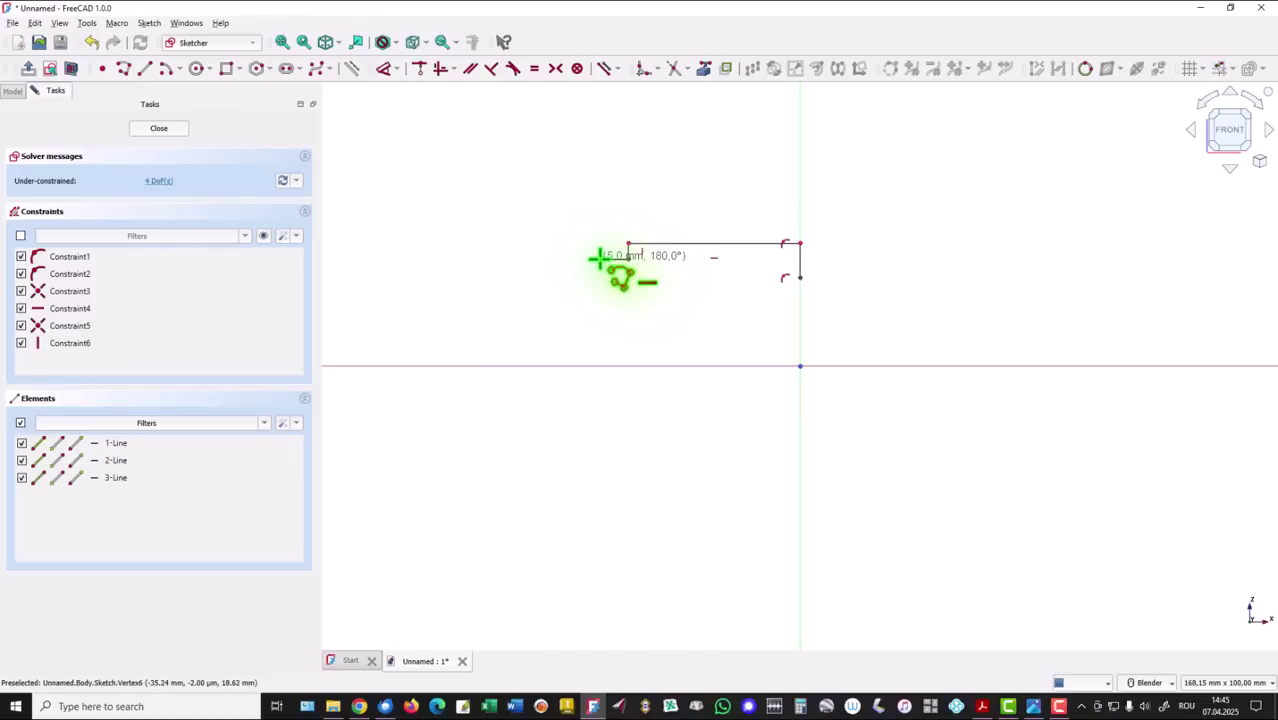
{"action": "left_click", "coordinate": [599, 258]}
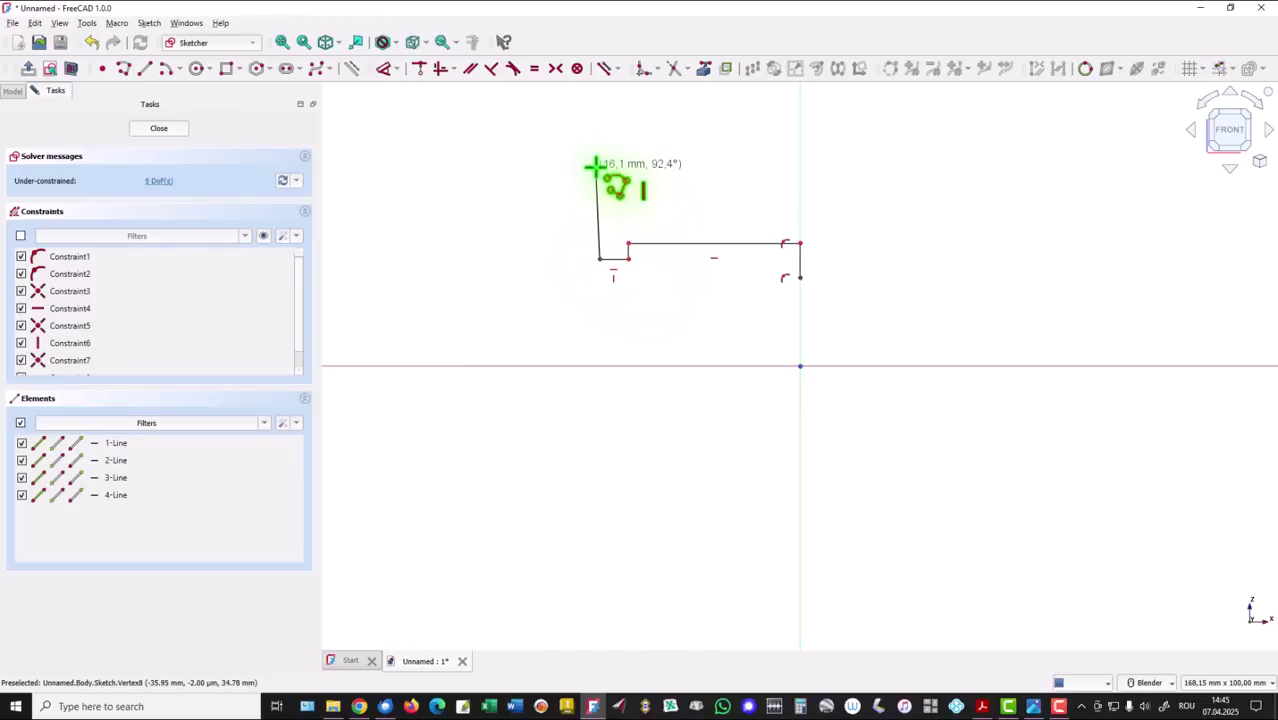
{"action": "left_click", "coordinate": [599, 155]}
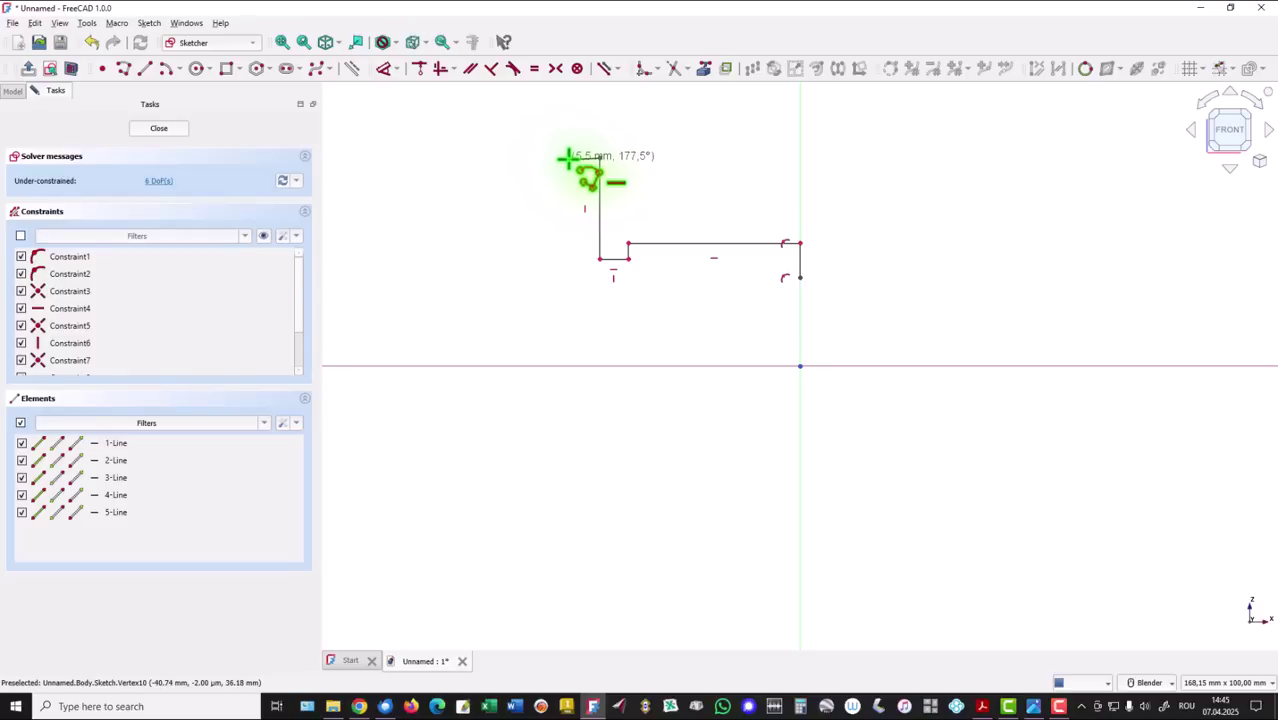
{"action": "left_click", "coordinate": [568, 157]}
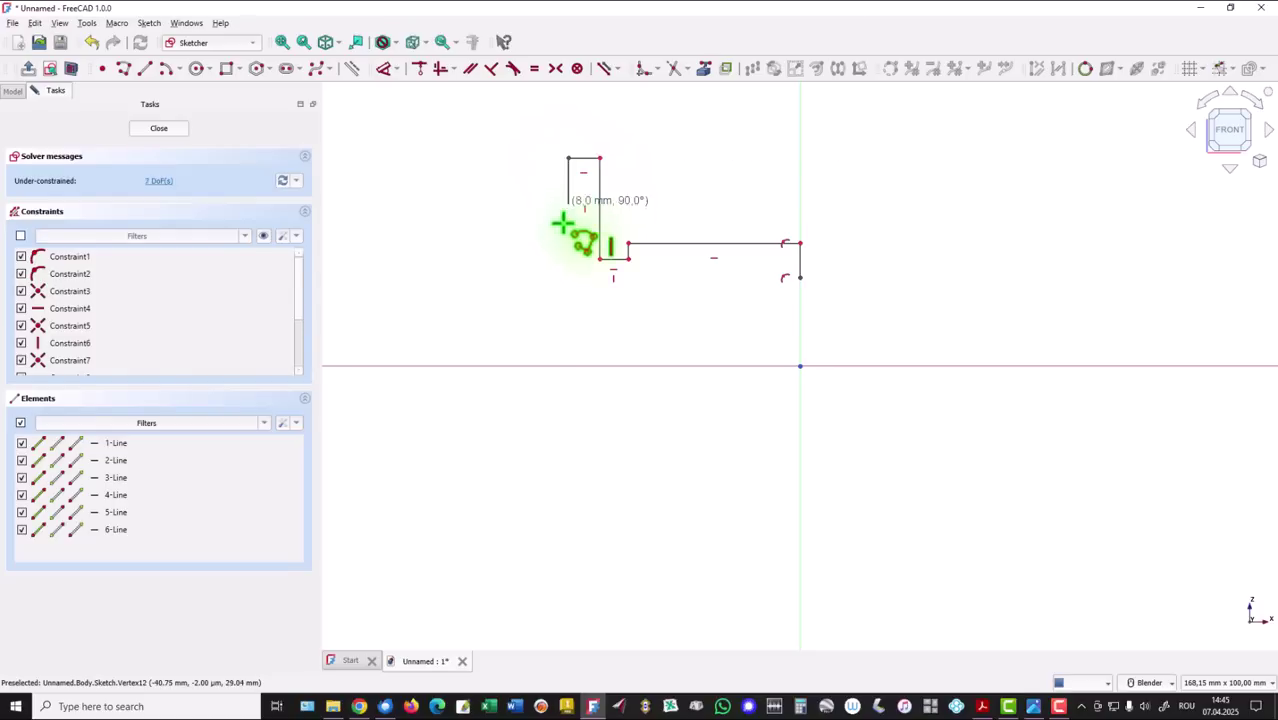
{"action": "left_click", "coordinate": [568, 295]}
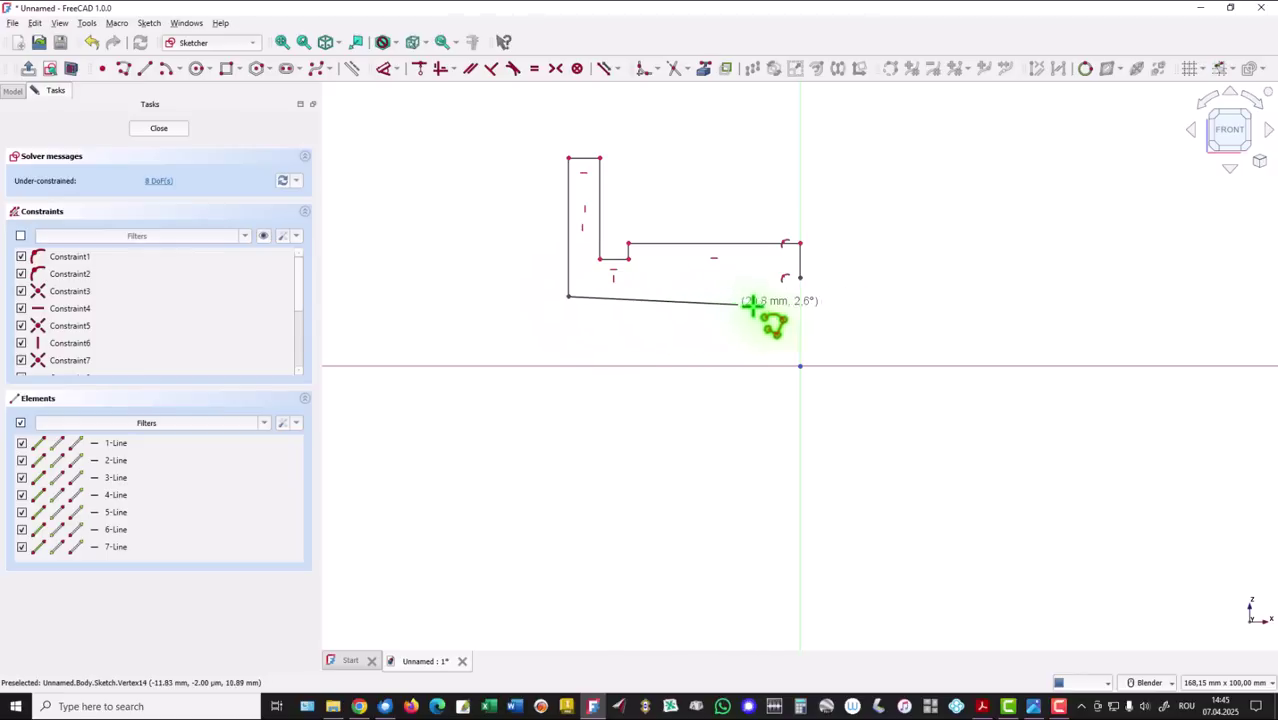
{"action": "left_click", "coordinate": [800, 277]}
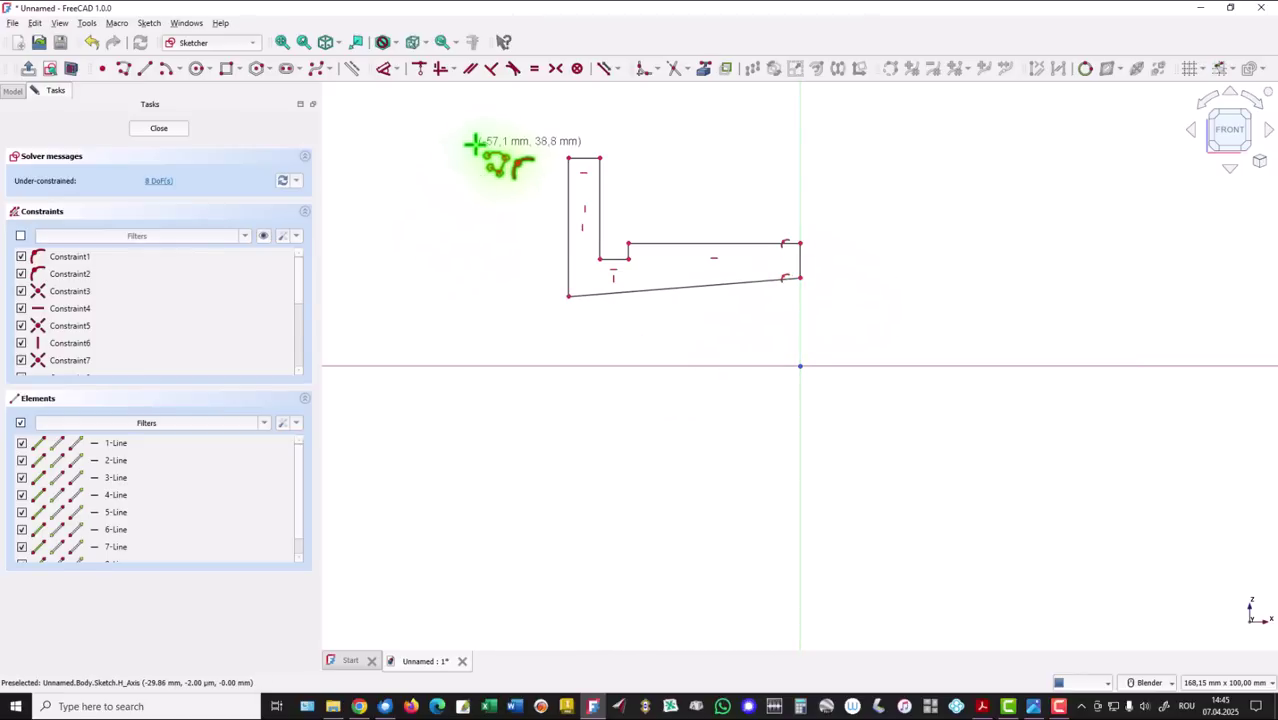
{"action": "key", "text": "Escape"}
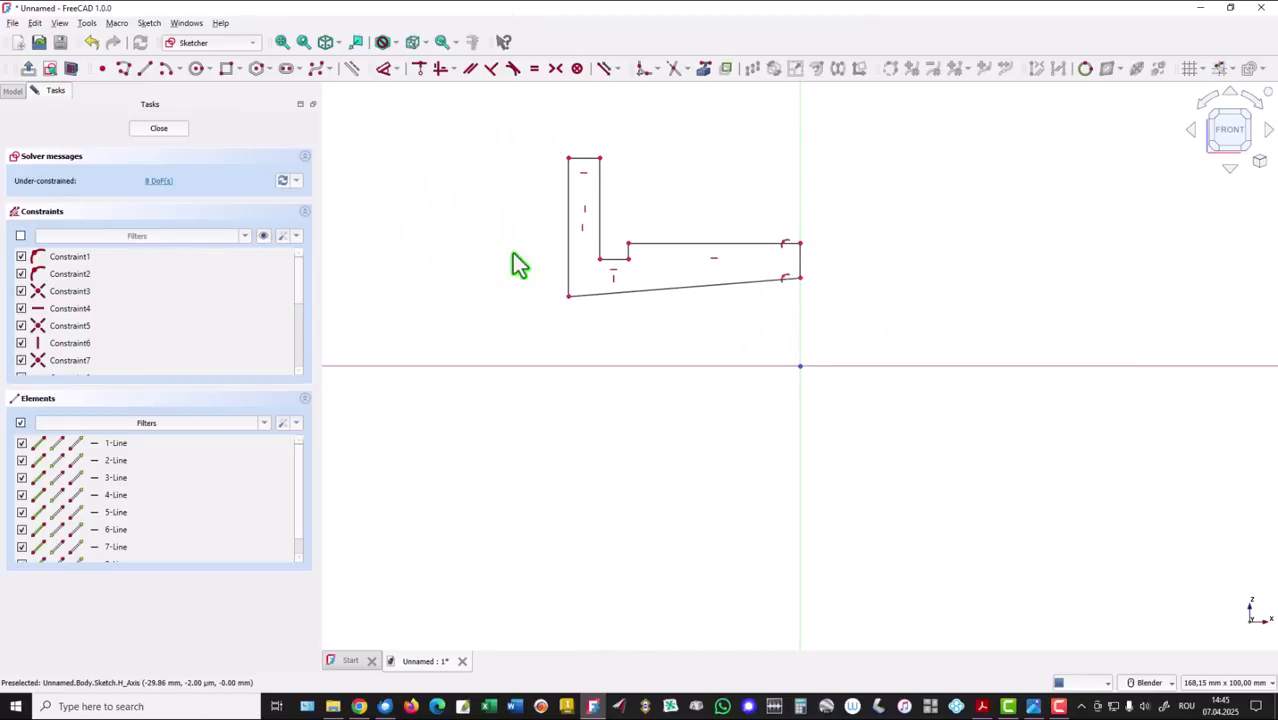
Step: Constrain the profile's slanted bottom line horizontal and move the small notch upward to thicken the horizontal arm
{"action": "left_click", "coordinate": [684, 294]}
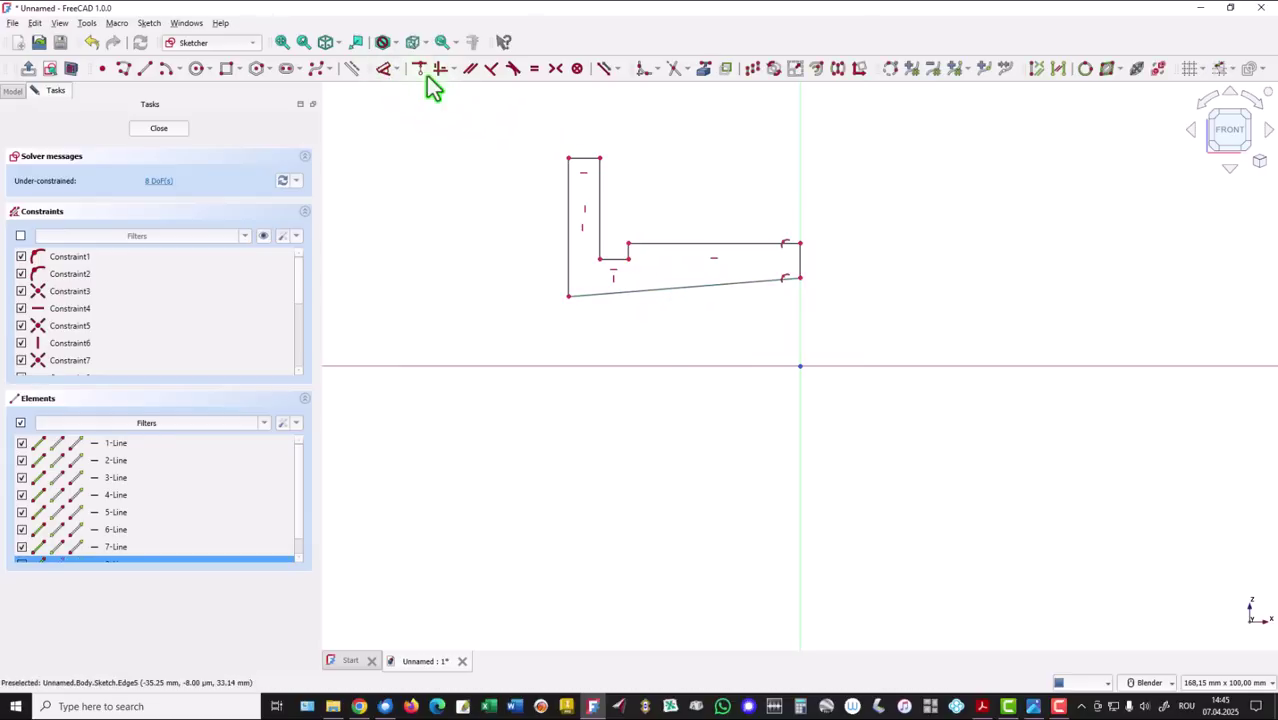
{"action": "left_click", "coordinate": [441, 70]}
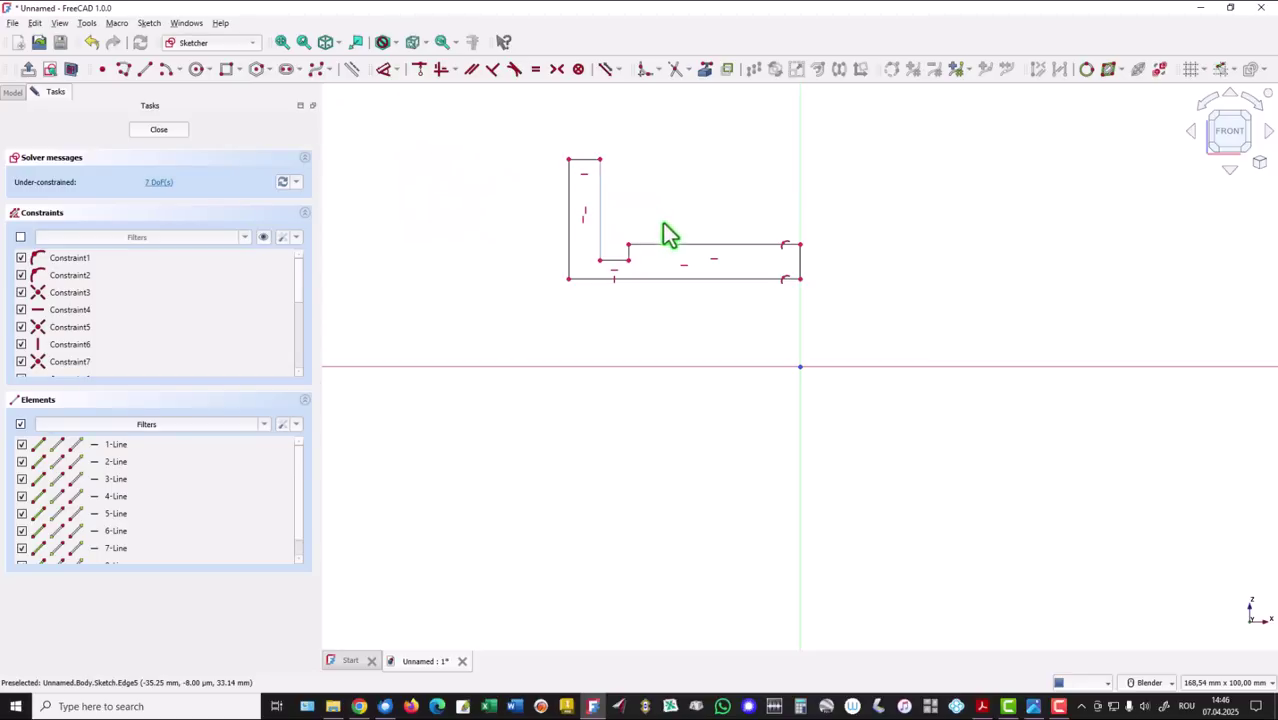
{"action": "mouse_move", "coordinate": [611, 262]}
{"action": "left_mouse_down"}
{"action": "mouse_move", "coordinate": [613, 240]}
{"action": "mouse_move", "coordinate": [673, 234]}
{"action": "mouse_move", "coordinate": [676, 207]}
{"action": "left_mouse_up"}
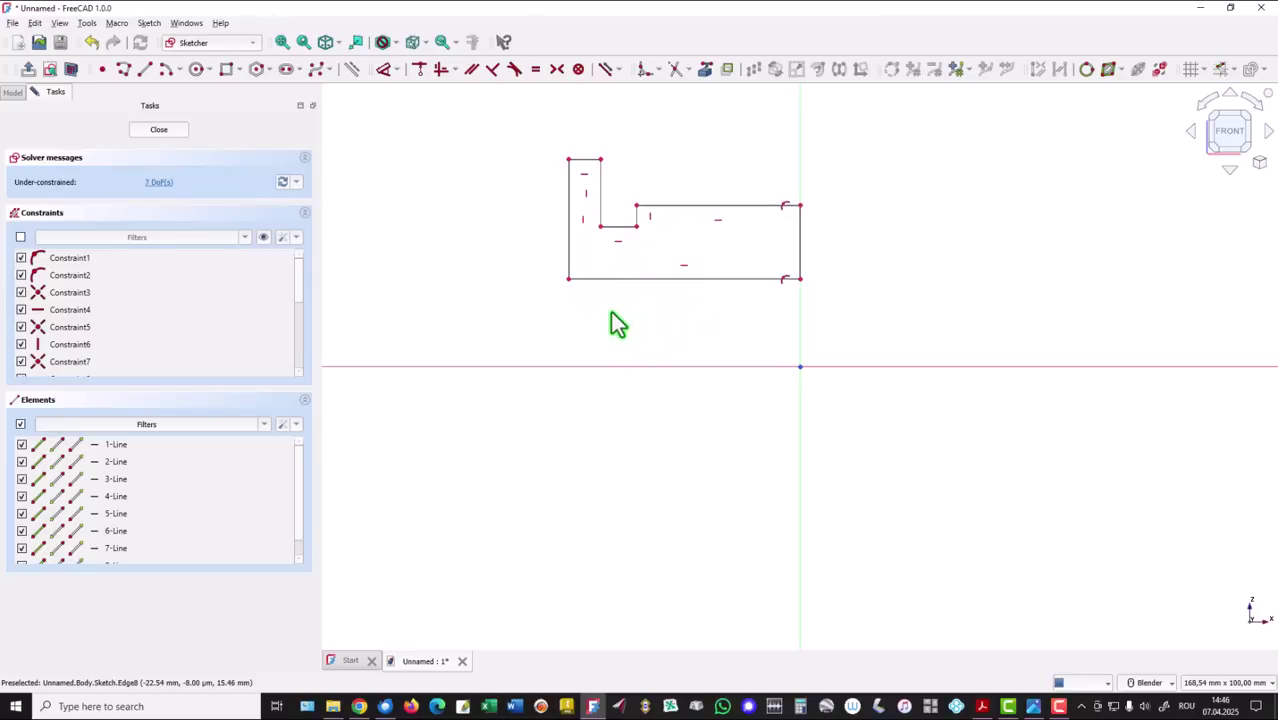
Step: Draw two small circles centred on the profile's bottom line, one near each end
{"action": "left_click", "coordinate": [197, 70]}
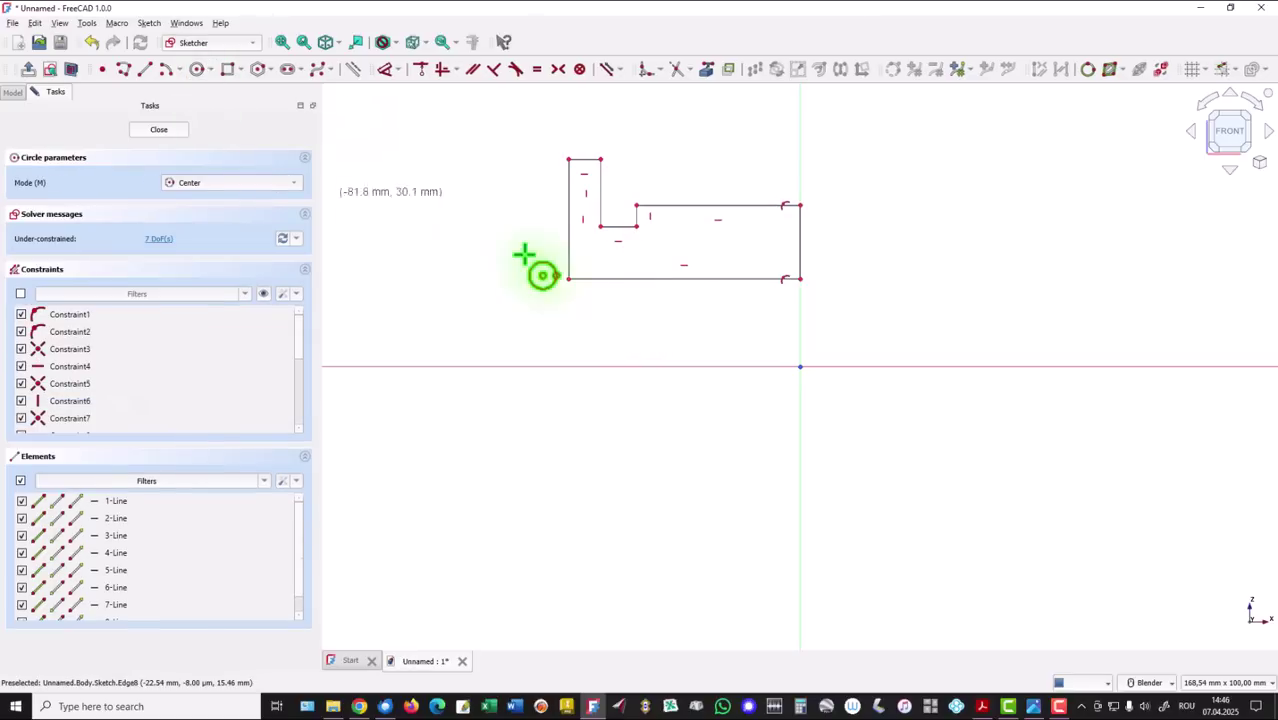
{"action": "left_click", "coordinate": [606, 278]}
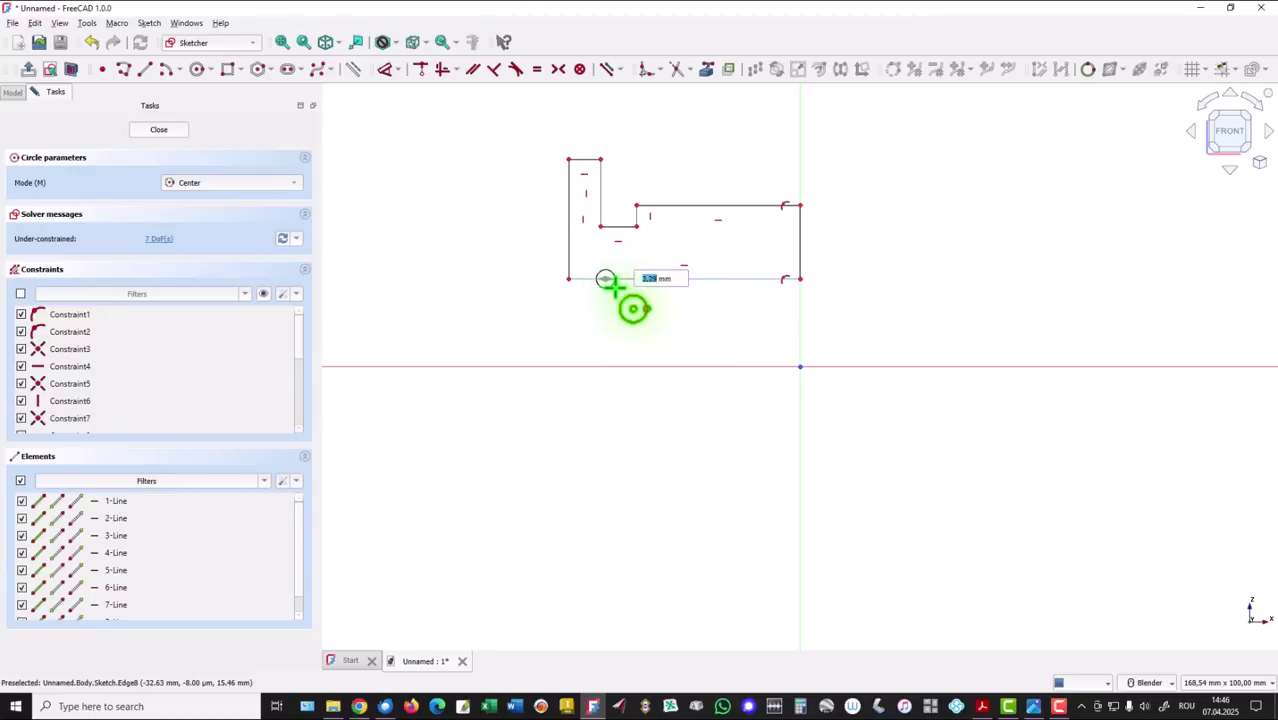
{"action": "left_click", "coordinate": [612, 285]}
{"action": "left_click", "coordinate": [724, 279]}
{"action": "left_click", "coordinate": [742, 285]}
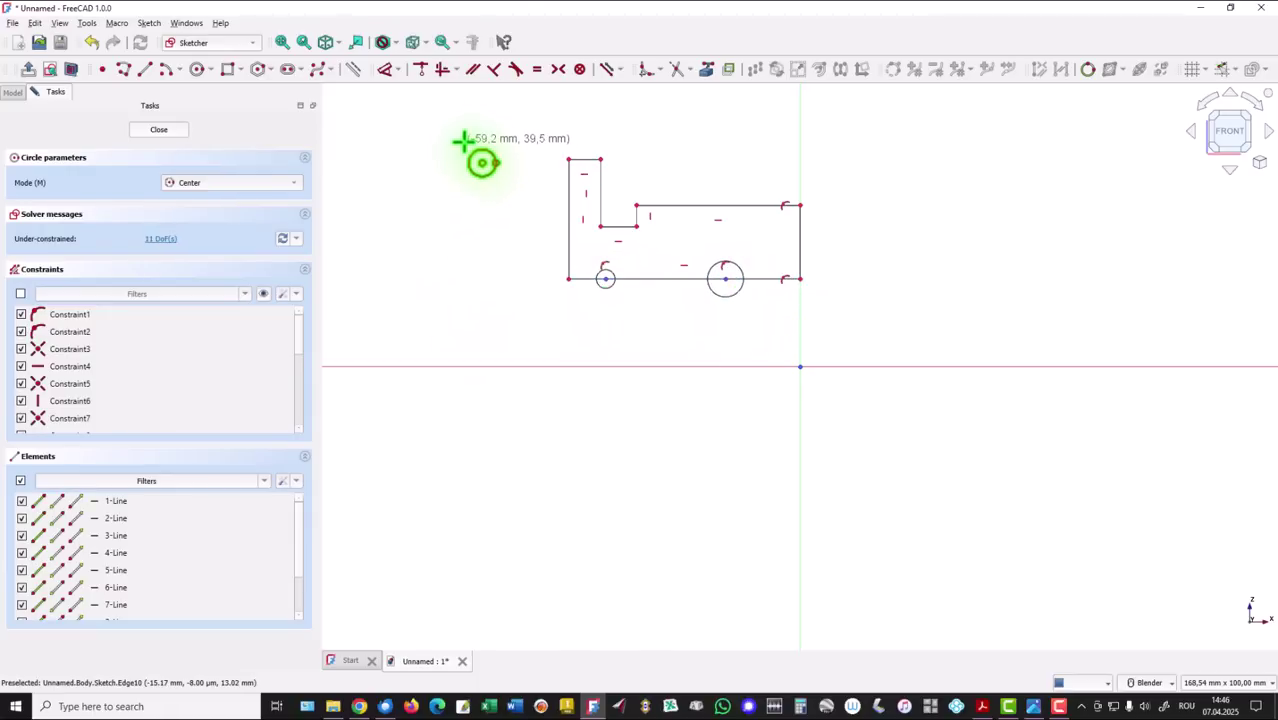
{"action": "right_click", "coordinate": [459, 240]}
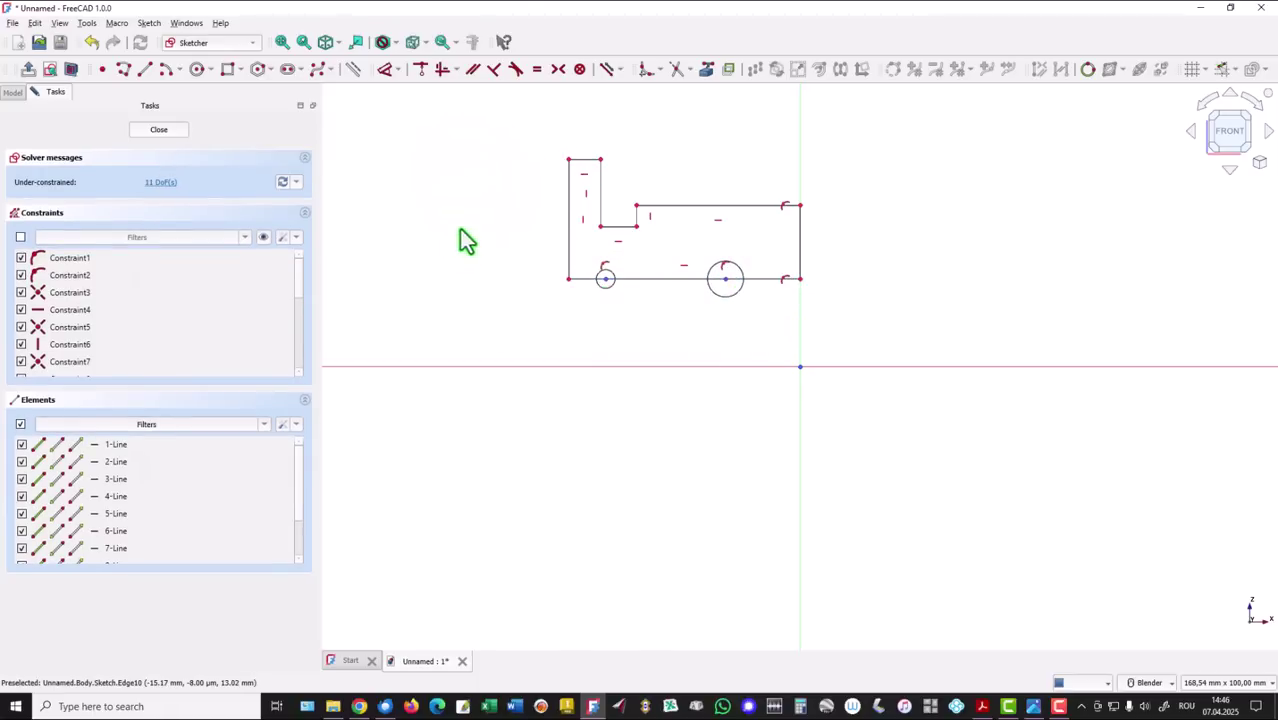
Step: Make the two circles on the bottom line equal in size
{"action": "left_click", "coordinate": [609, 291]}
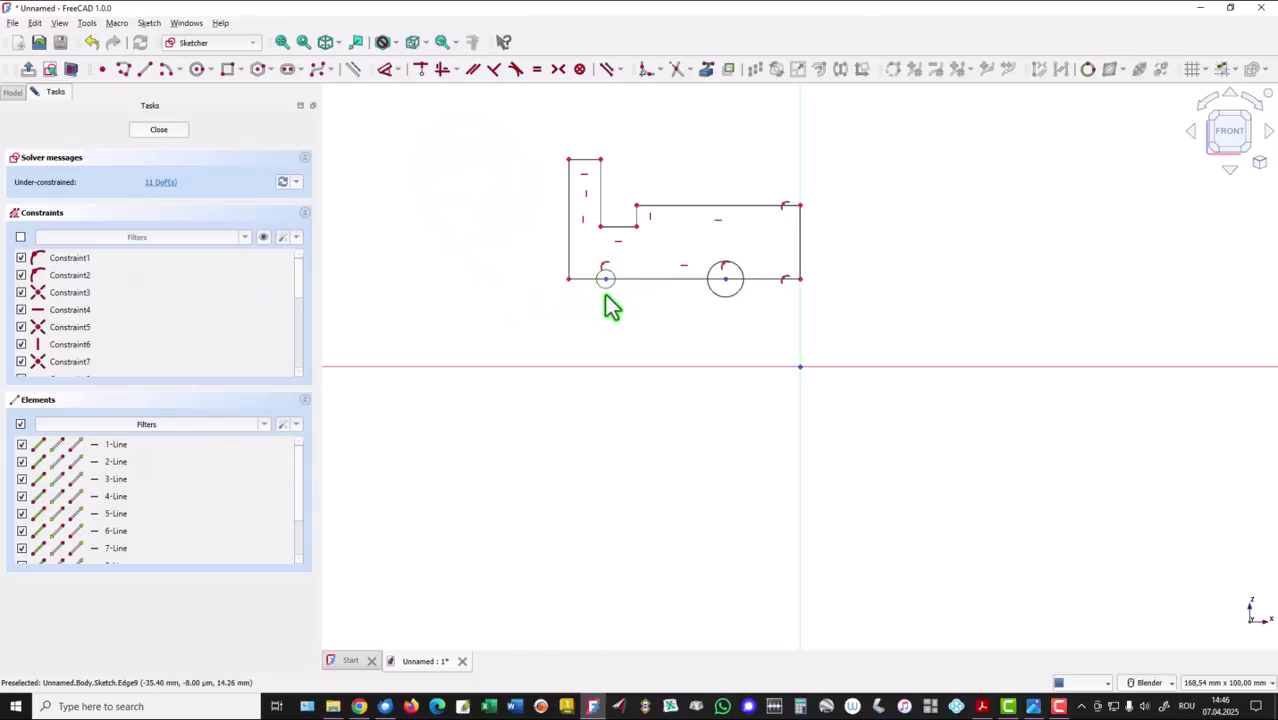
{"action": "left_click", "coordinate": [713, 294]}
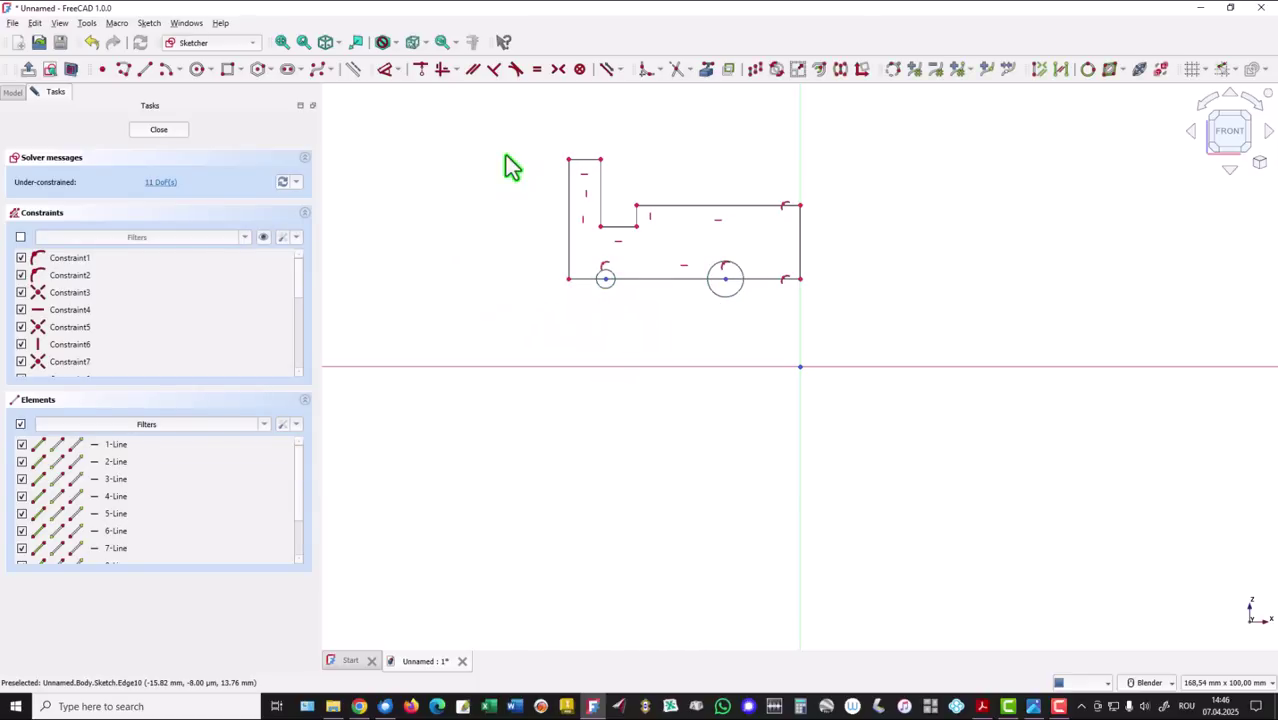
{"action": "left_click", "coordinate": [537, 69]}
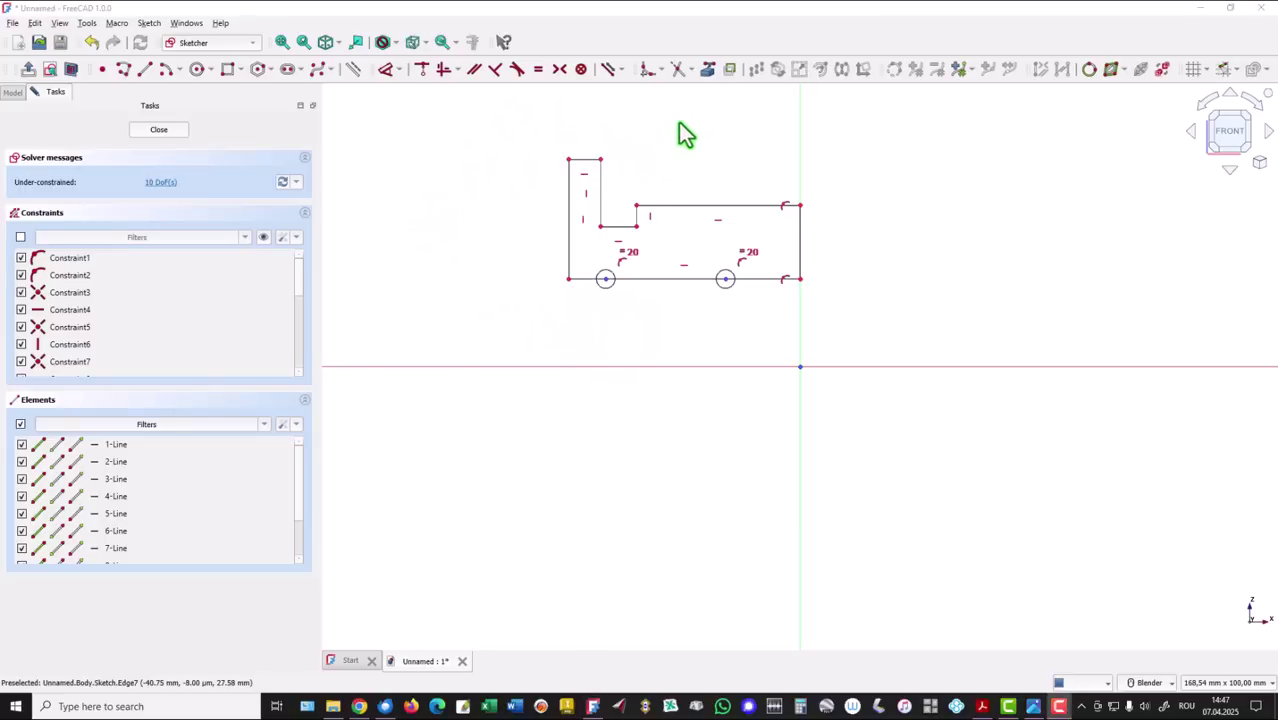
Step: Trim the bottom line inside both circles and their lower halves, leaving two semicircular recesses in the bottom edge
{"action": "left_click", "coordinate": [680, 72]}
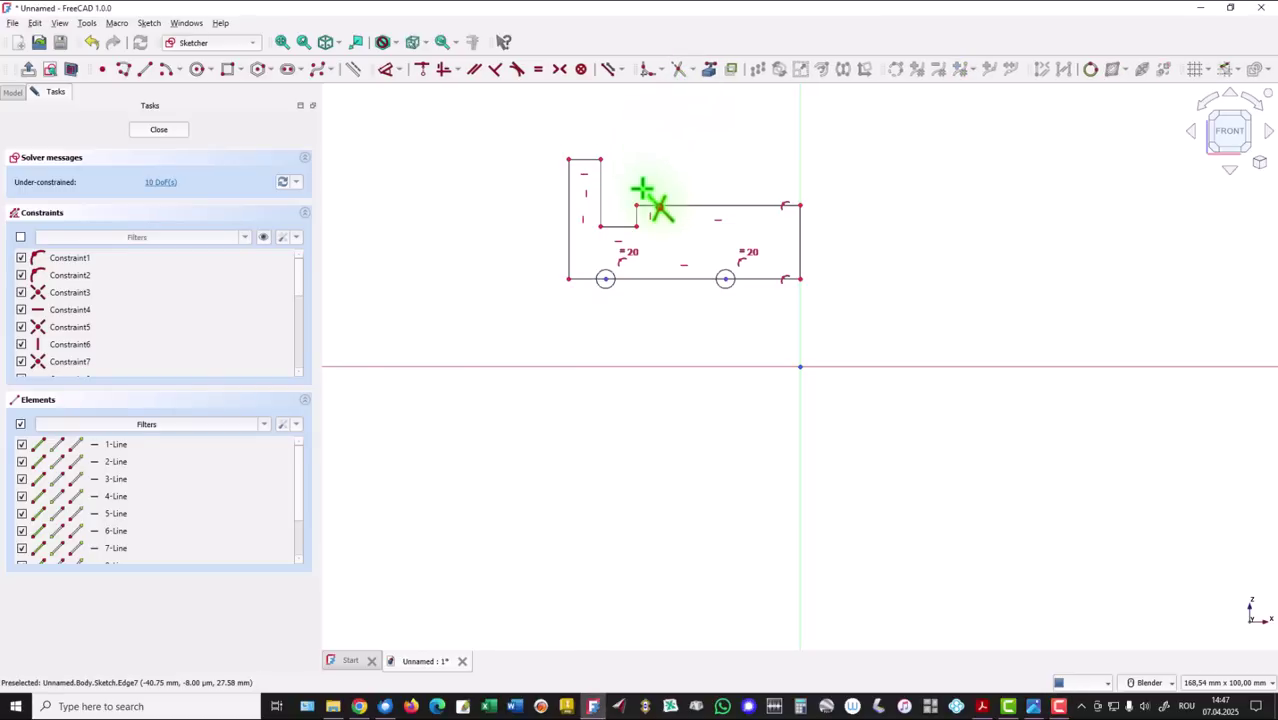
{"action": "scroll", "coordinate": [630, 192], "scroll_direction": "down", "scroll_amount": 3}
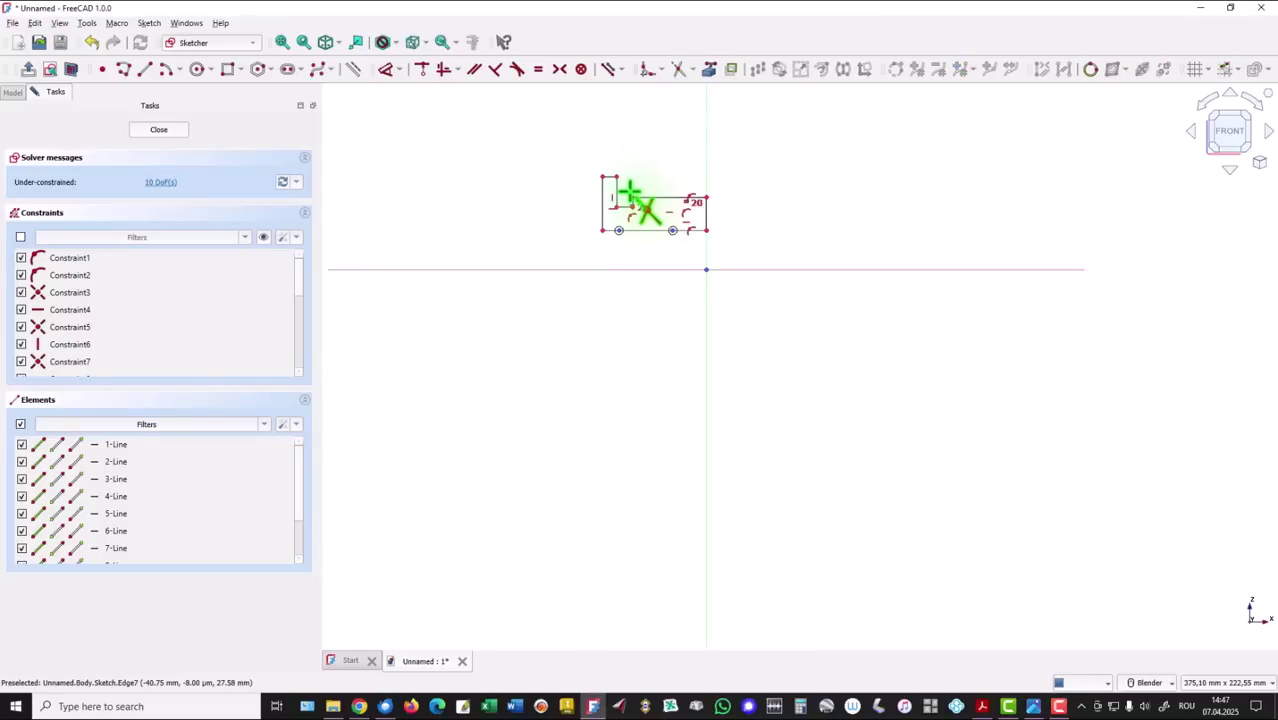
{"action": "scroll", "coordinate": [627, 194], "scroll_direction": "up", "scroll_amount": 8}
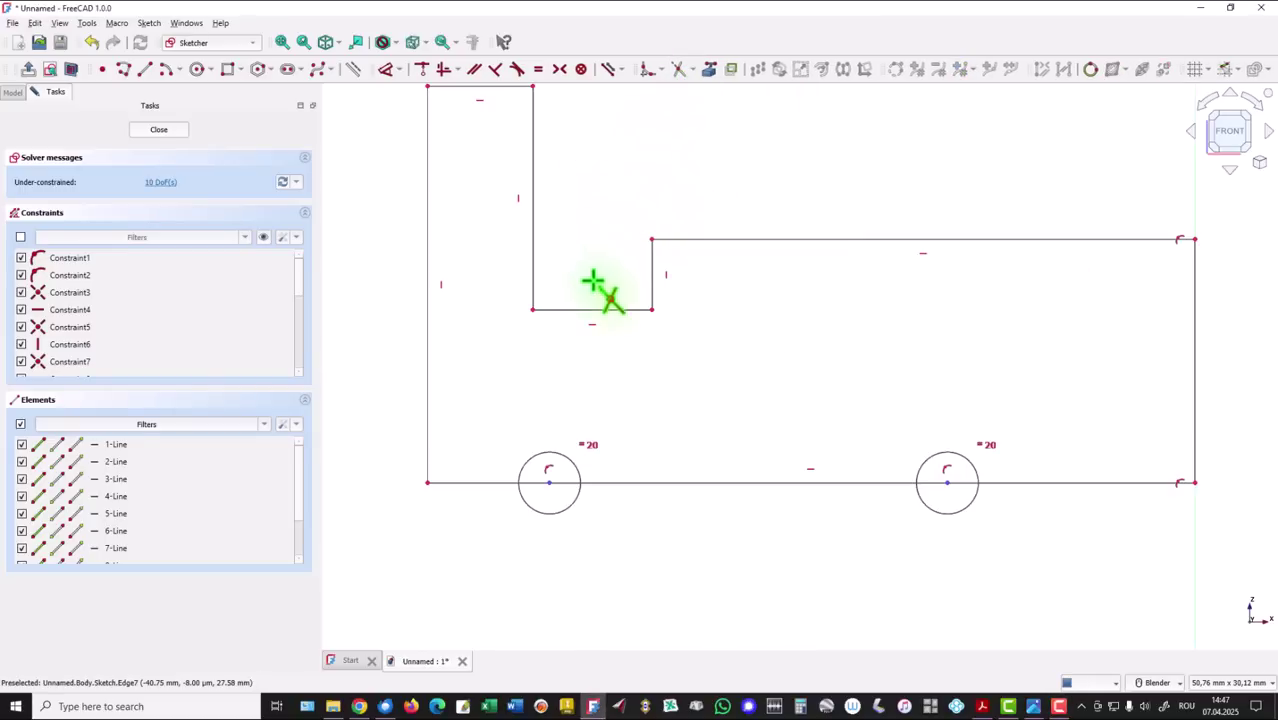
{"action": "left_click", "coordinate": [567, 485]}
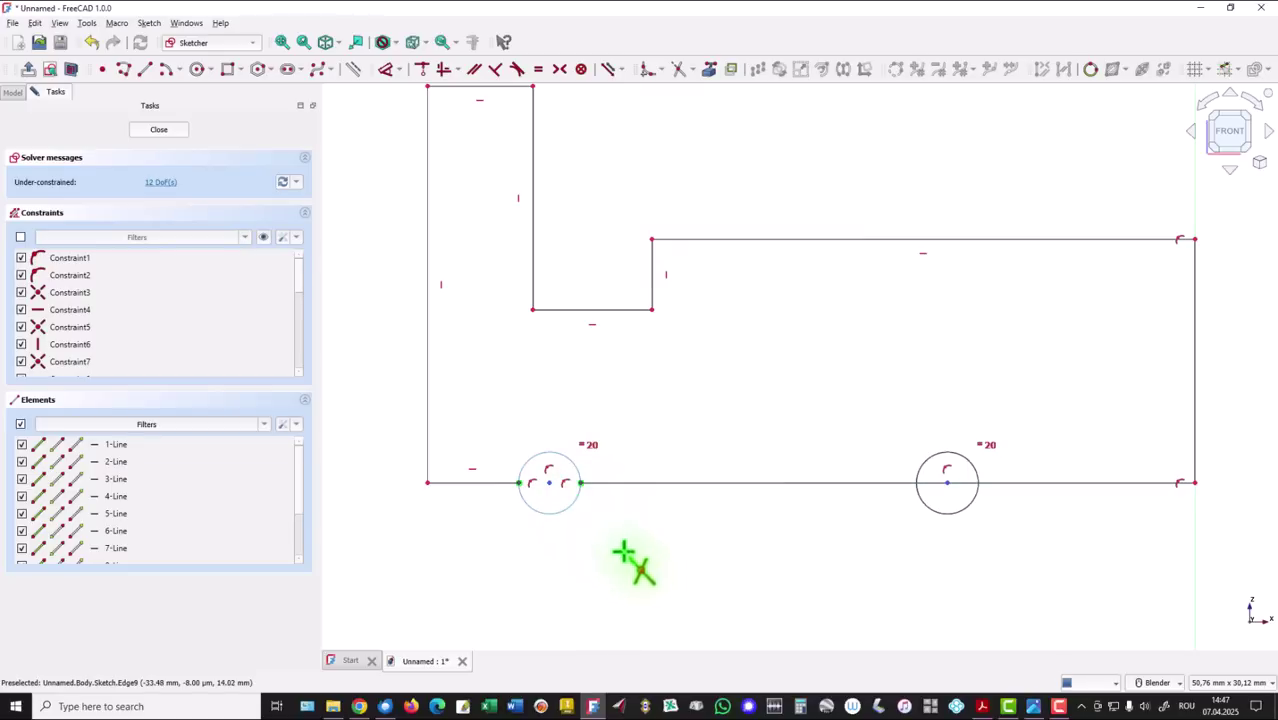
{"action": "left_click", "coordinate": [922, 485]}
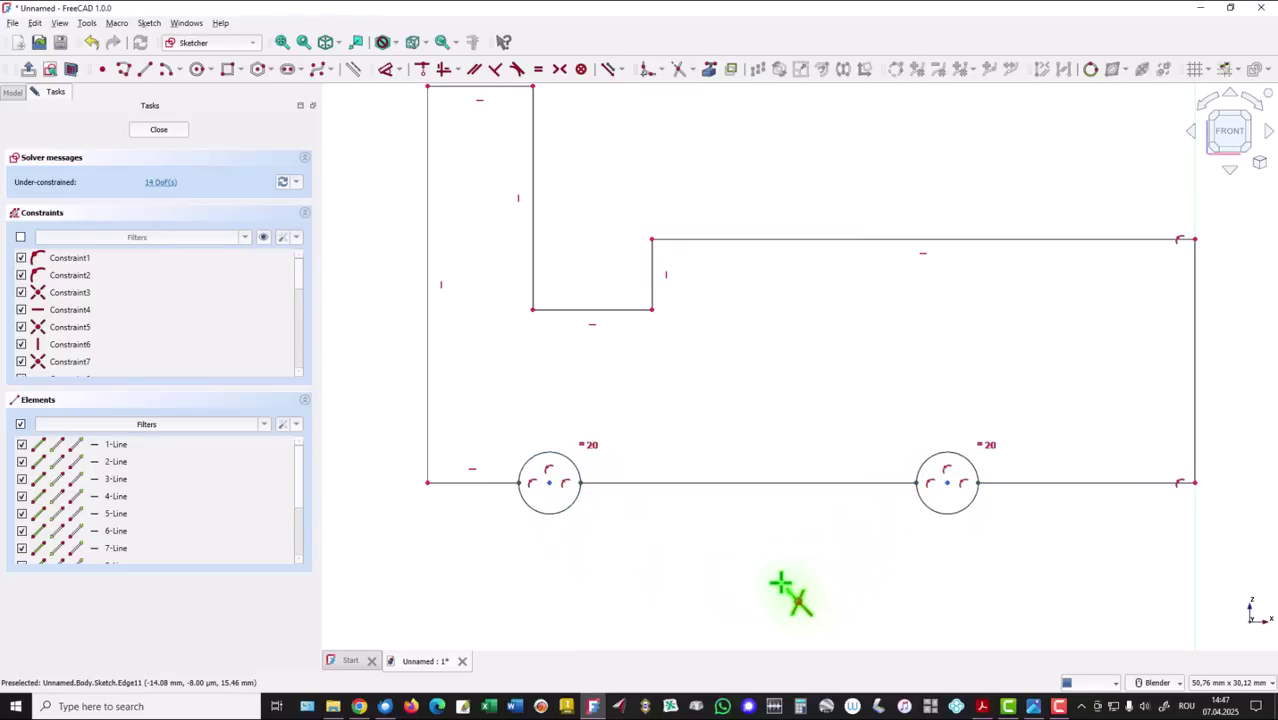
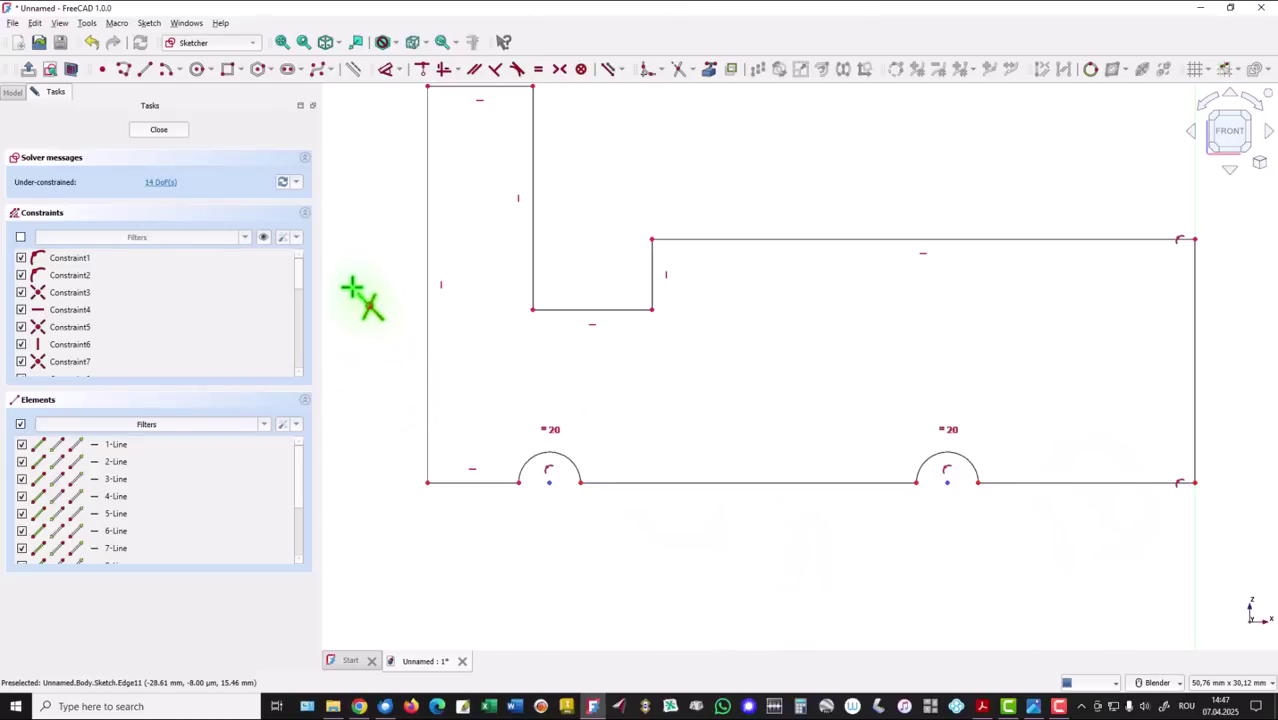
{"action": "right_click", "coordinate": [366, 130]}
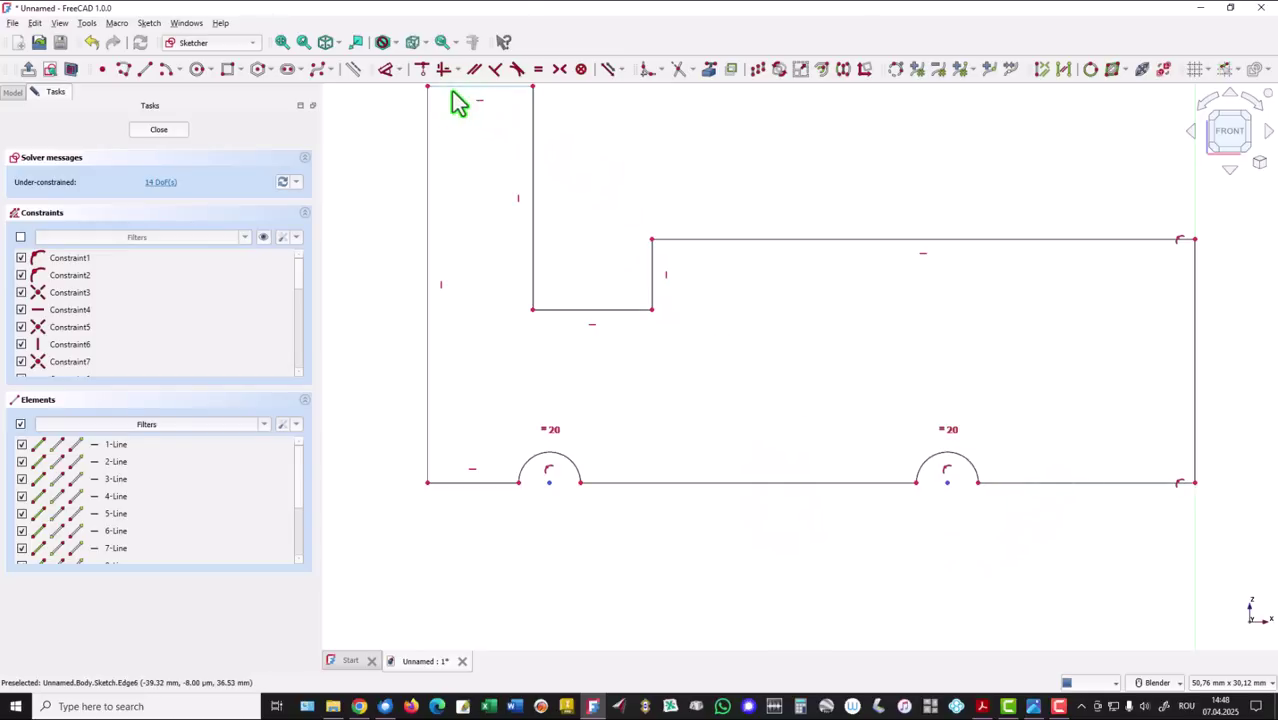
Step: Constrain the middle and right bottom-edge segments horizontal and shift the middle segment slightly
{"action": "key", "text": "h"}
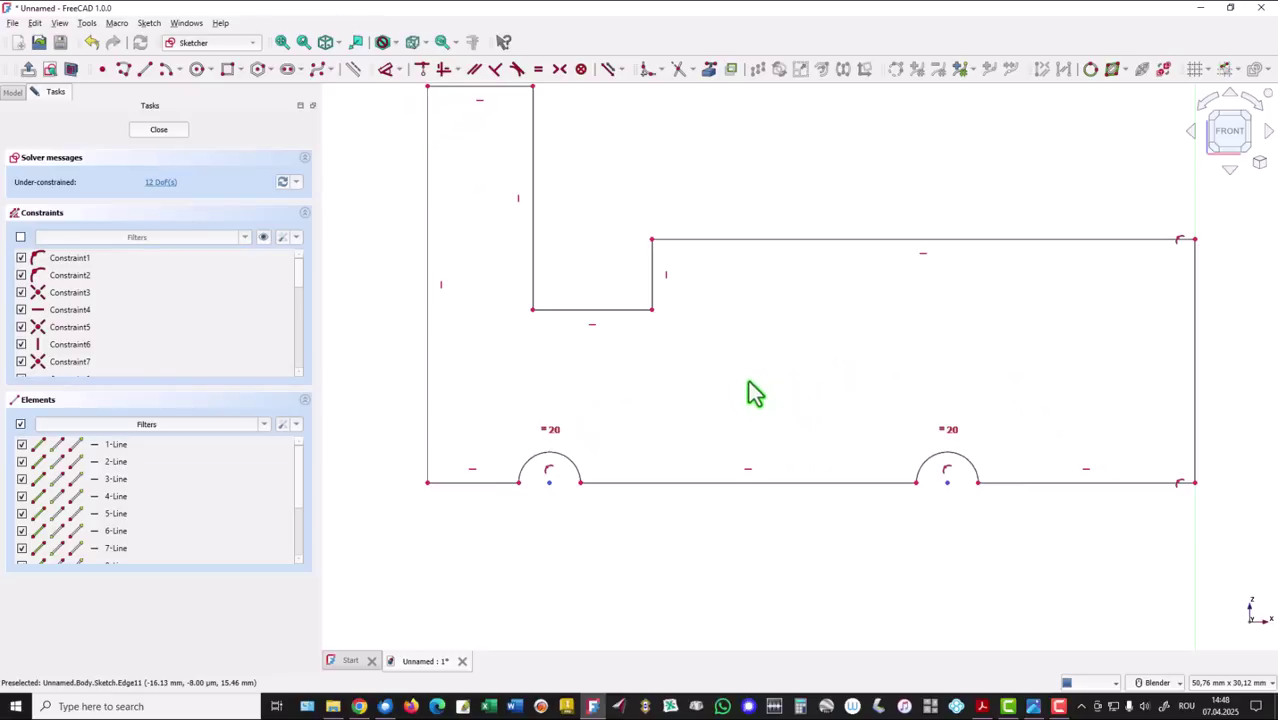
{"action": "left_click_drag", "start_coordinate": [713, 485], "coordinate": [720, 478]}
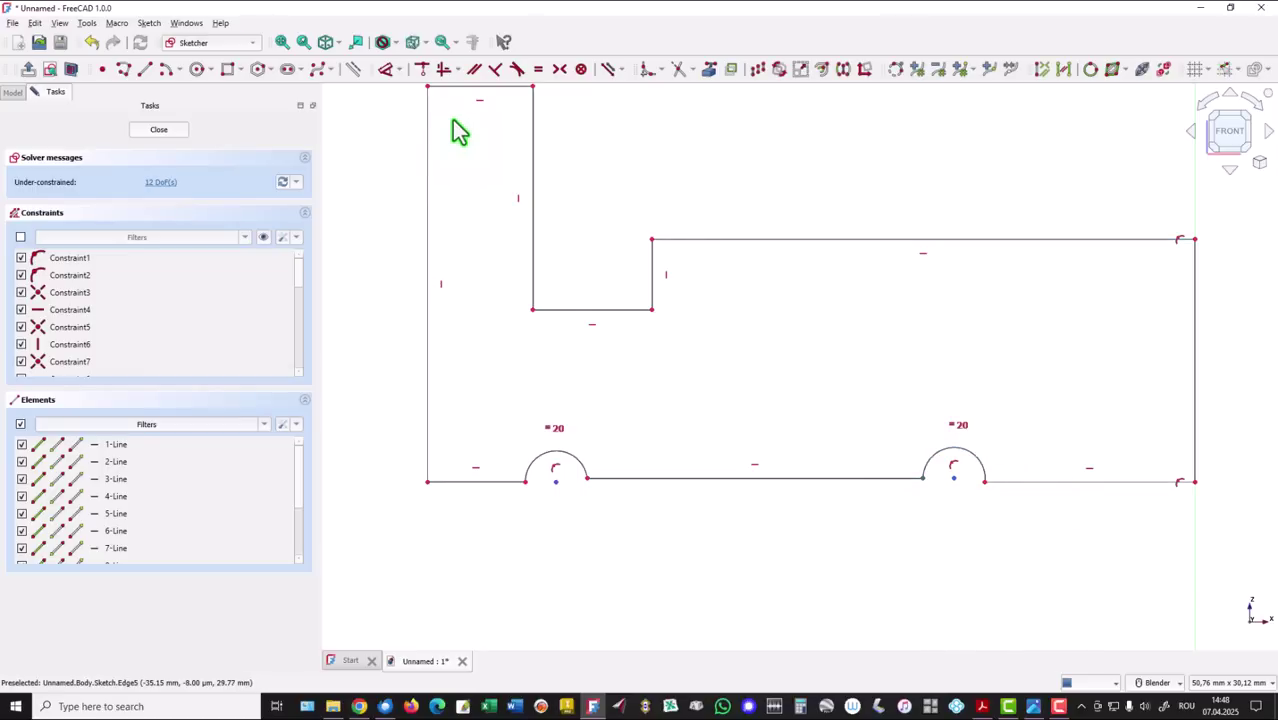
Step: Align the bottom-edge segments by constraining the left end point of each semicircular recess onto the bottom line
{"action": "left_click", "coordinate": [426, 68]}
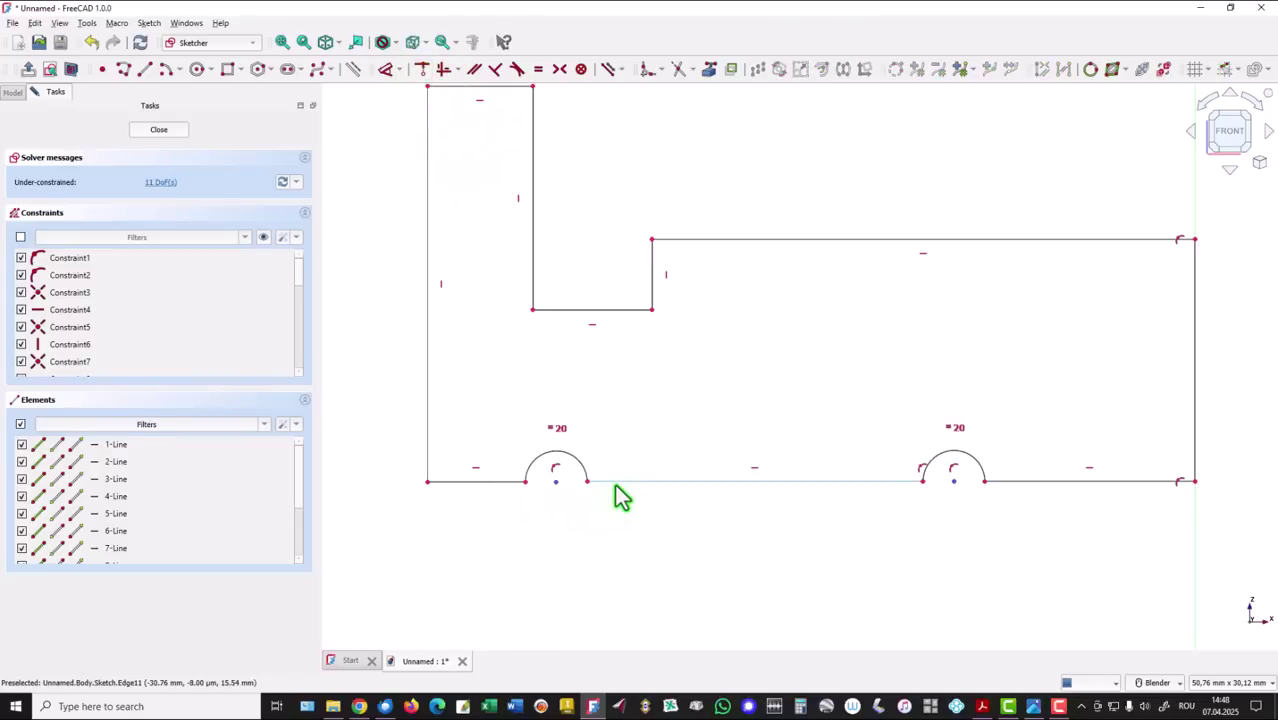
{"action": "left_click", "coordinate": [525, 482]}
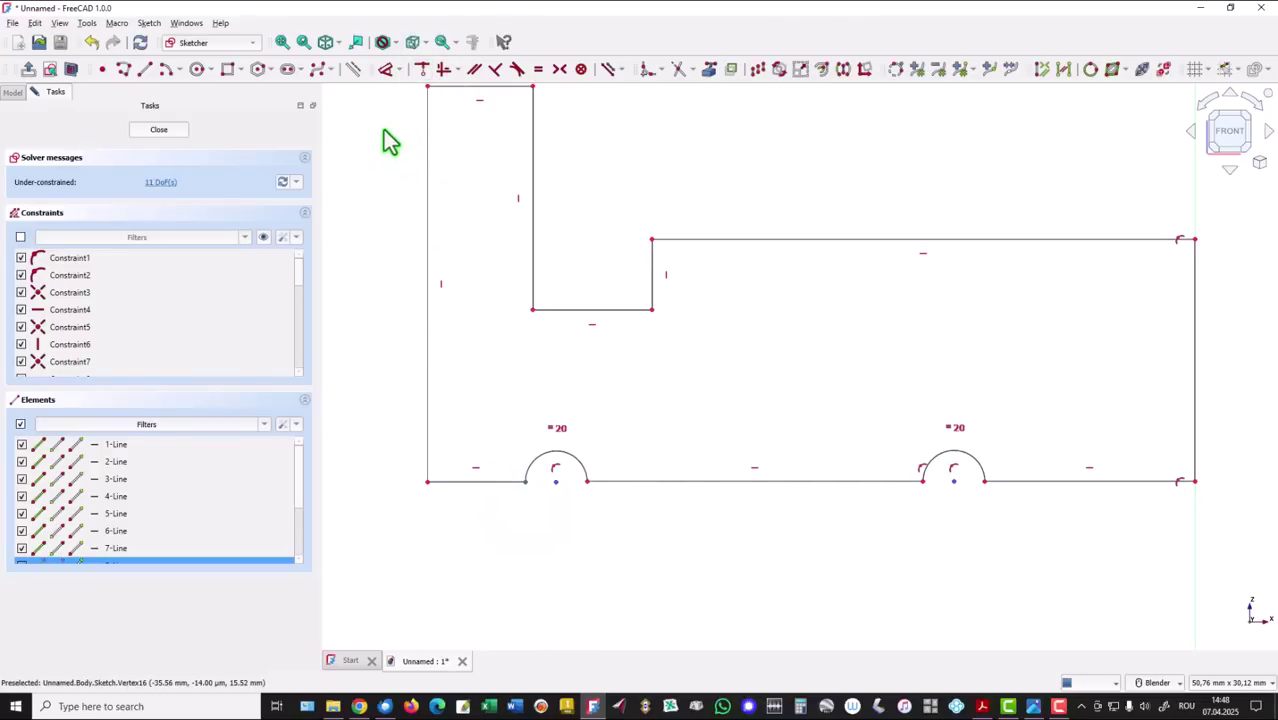
{"action": "left_click", "coordinate": [425, 69]}
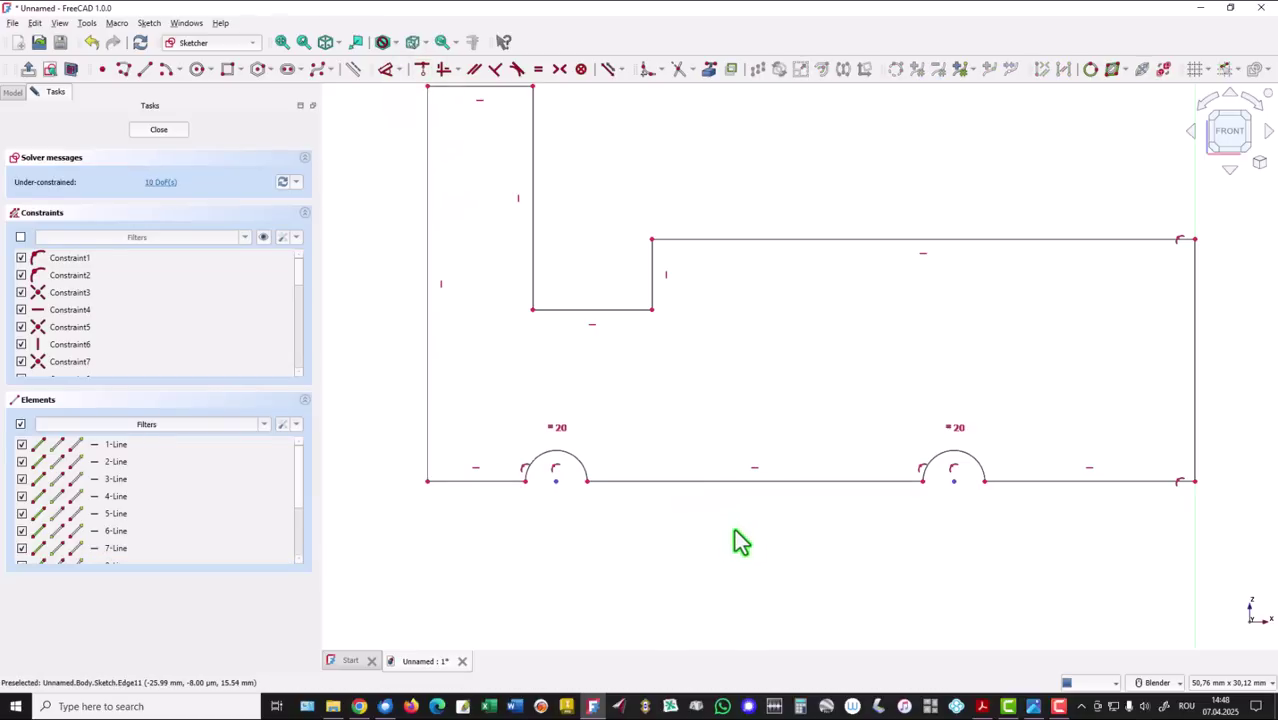
Step: Dimension the top edge of the upright leg to 4 mm and the short notch floor beside it to 2.5 mm
{"action": "left_click", "coordinate": [302, 43]}
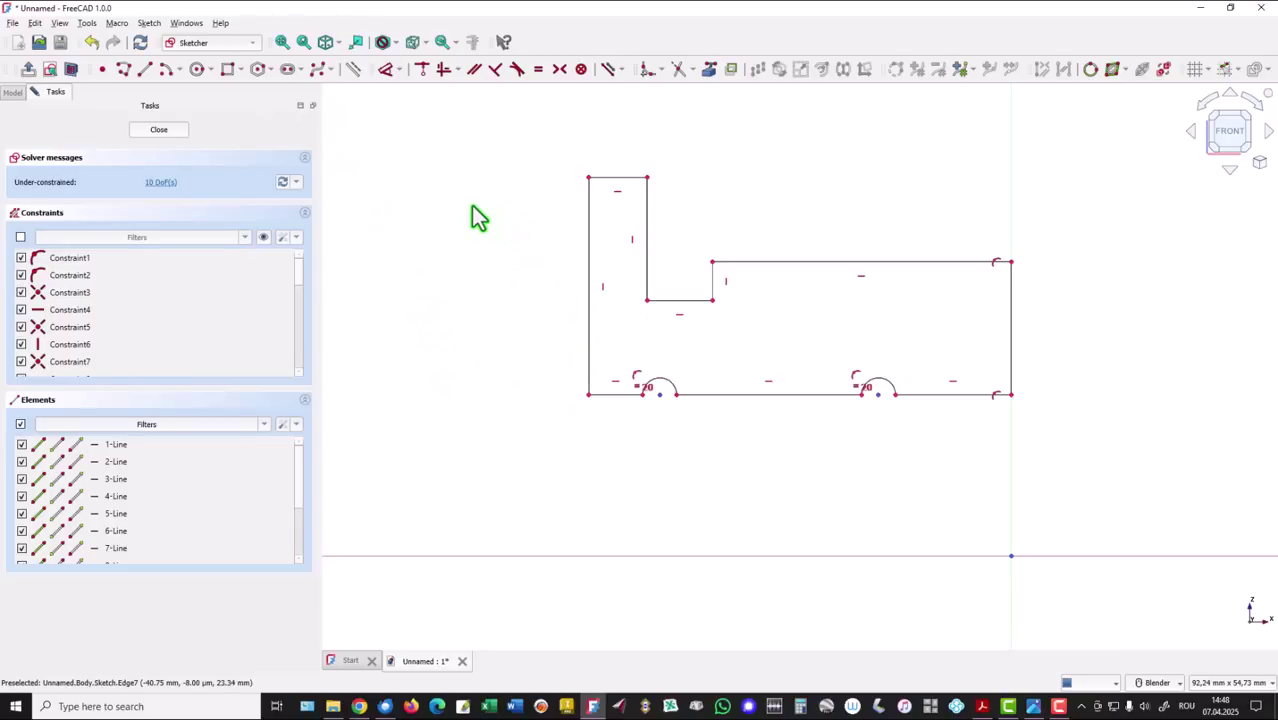
{"action": "left_click", "coordinate": [385, 70]}
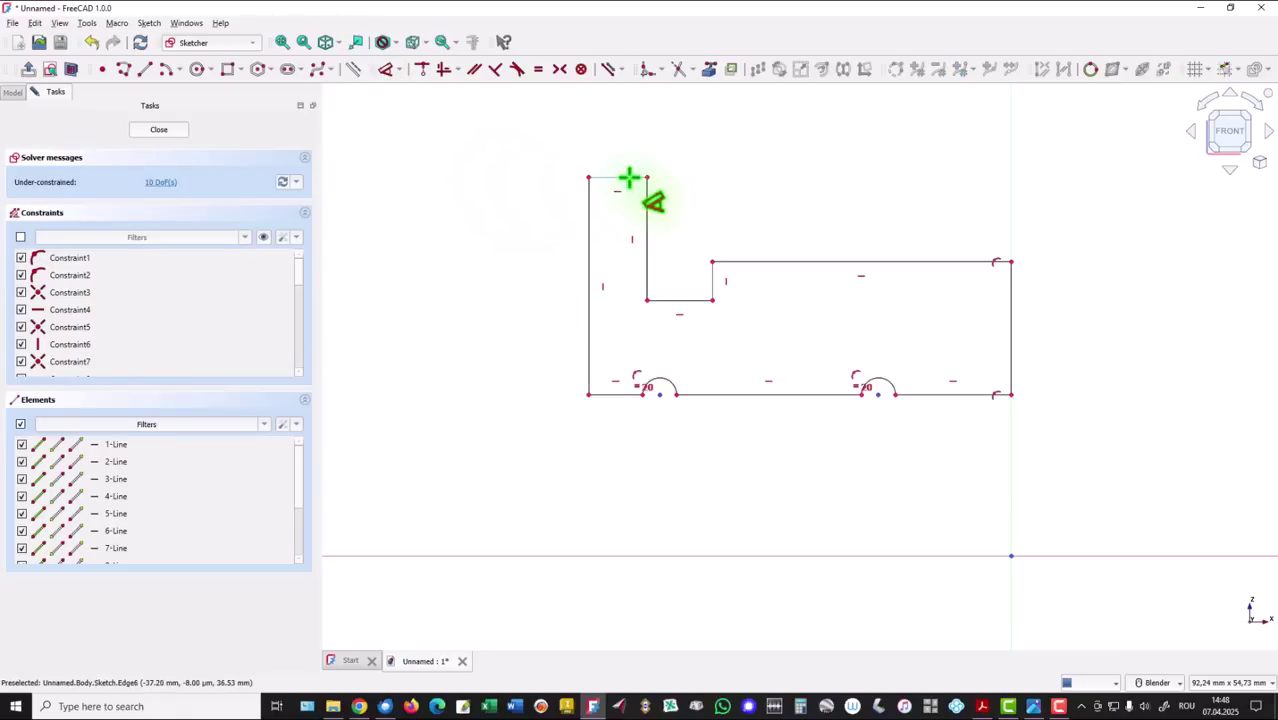
{"action": "left_click", "coordinate": [628, 177]}
{"action": "left_click", "coordinate": [632, 148]}
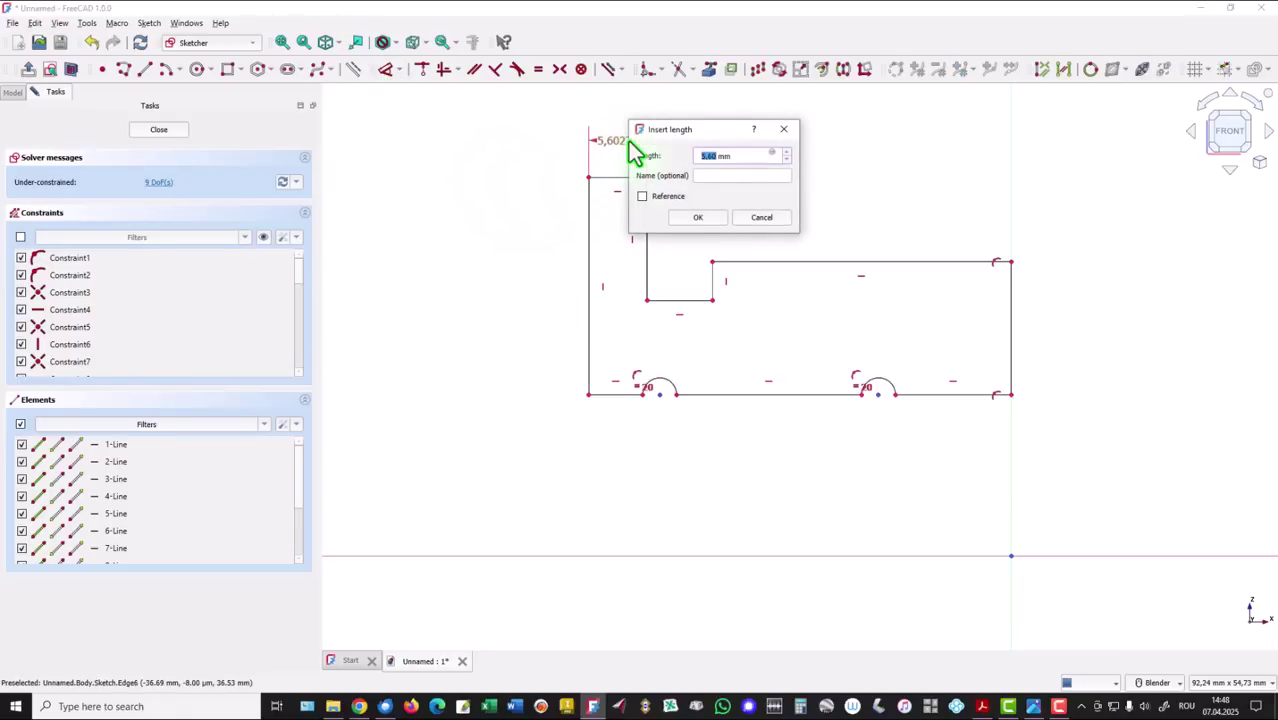
{"action": "key", "text": "Return"}
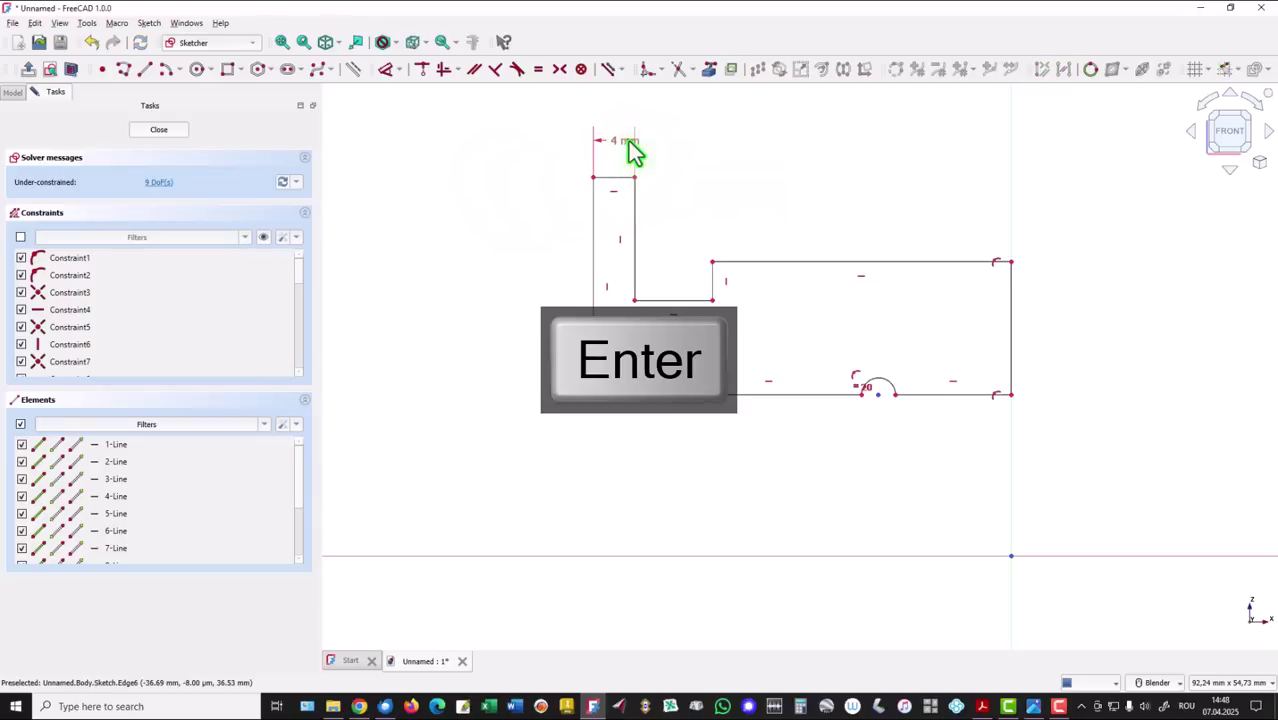
{"action": "left_click", "coordinate": [699, 299]}
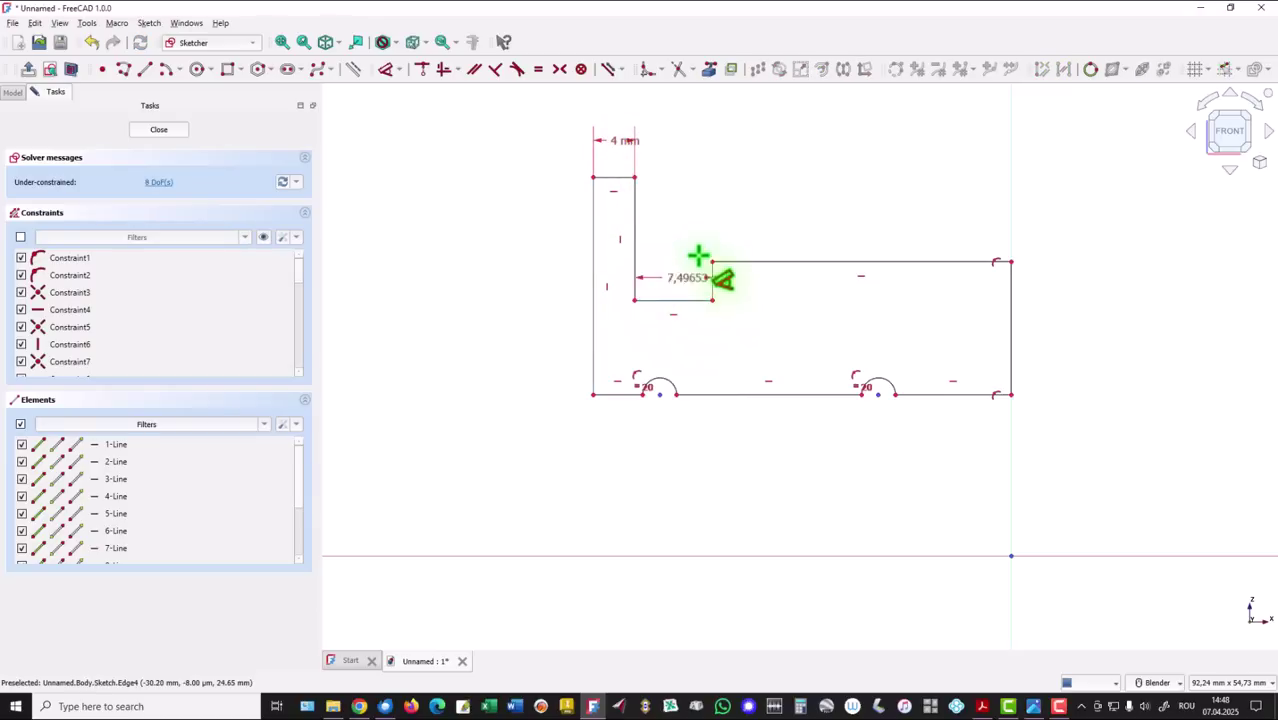
{"action": "left_click", "coordinate": [678, 230]}
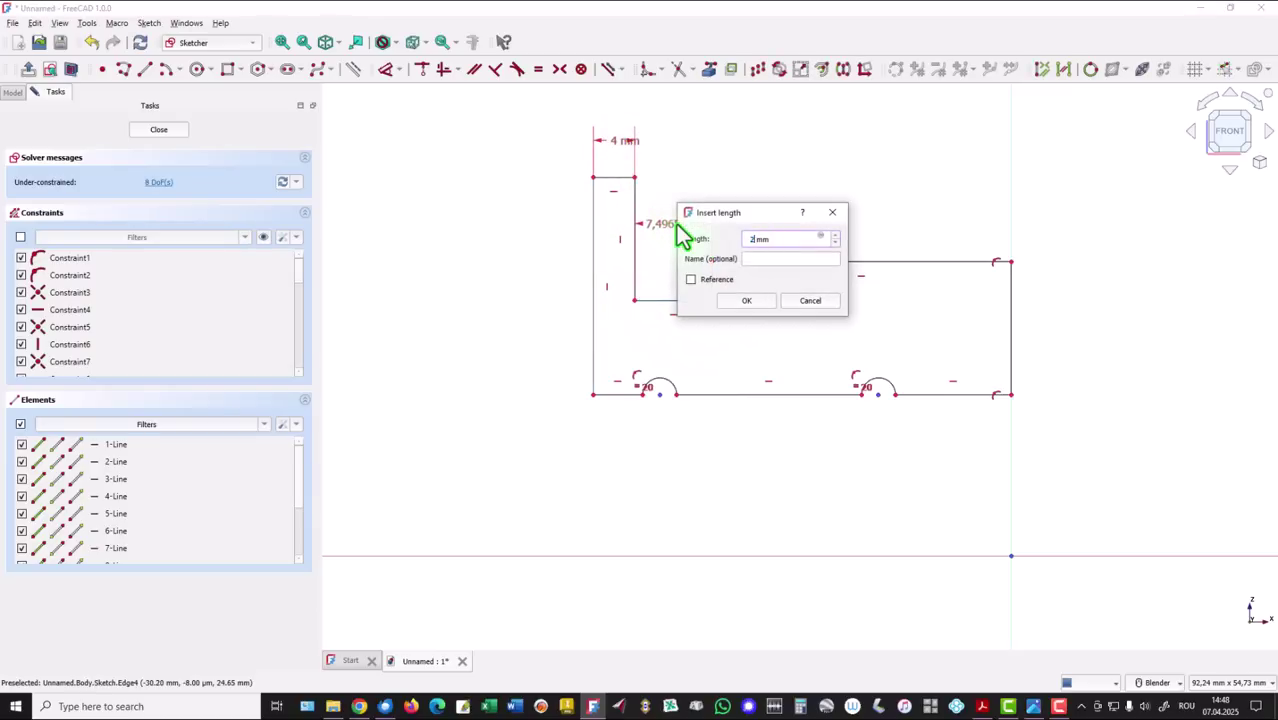
{"action": "key", "text": "Return"}
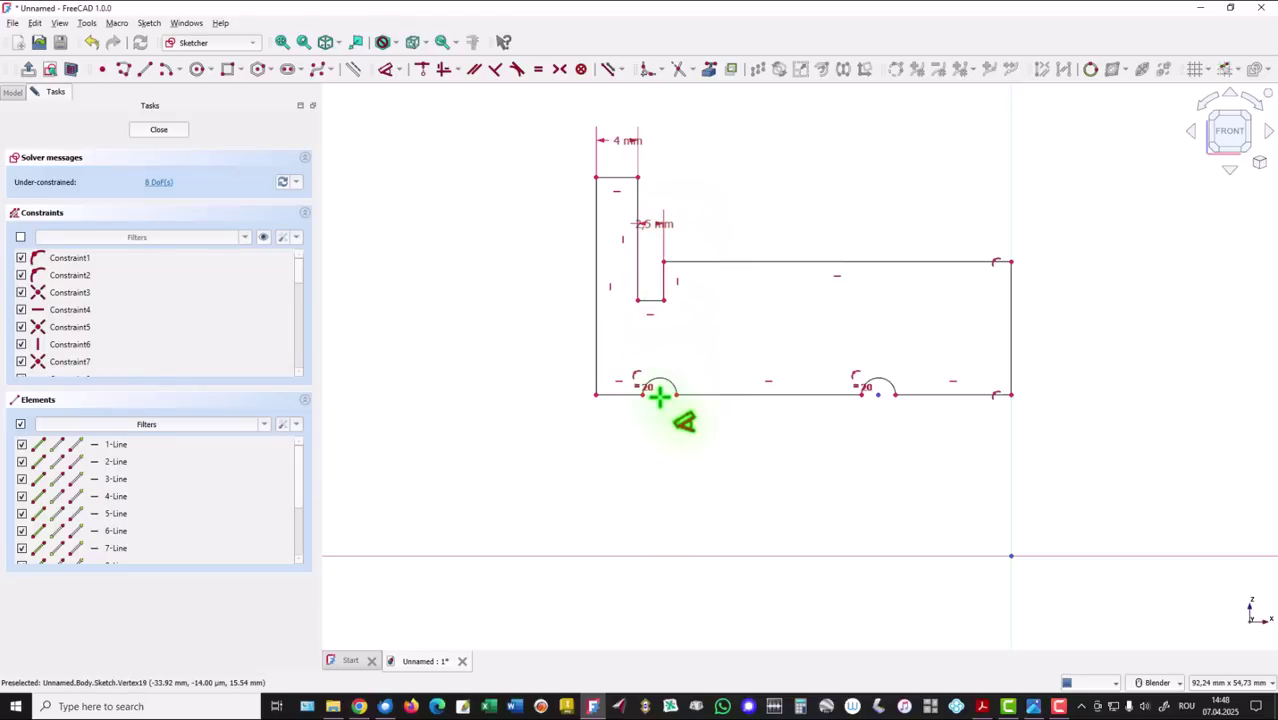
Step: Set the left recess's centre 2.5 mm from the profile's left edge and give the recess a 1 mm radius
{"action": "left_click", "coordinate": [659, 396]}
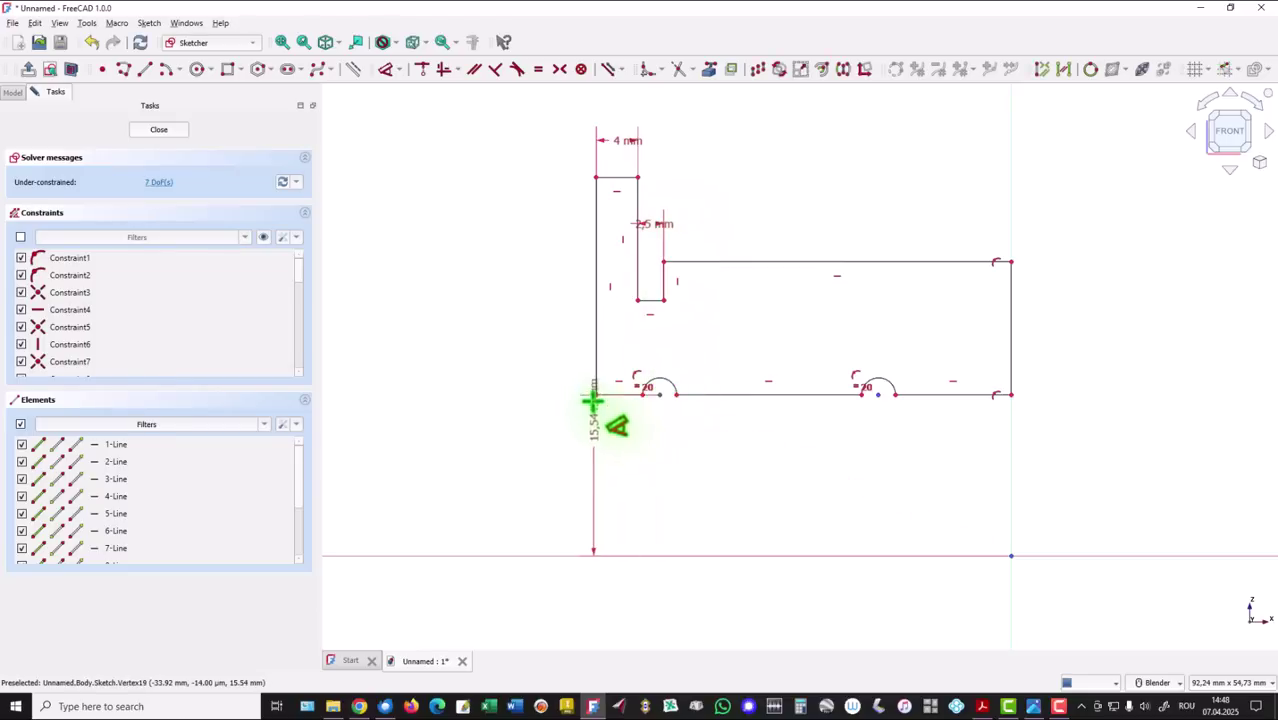
{"action": "left_click", "coordinate": [597, 350]}
{"action": "left_click", "coordinate": [612, 441]}
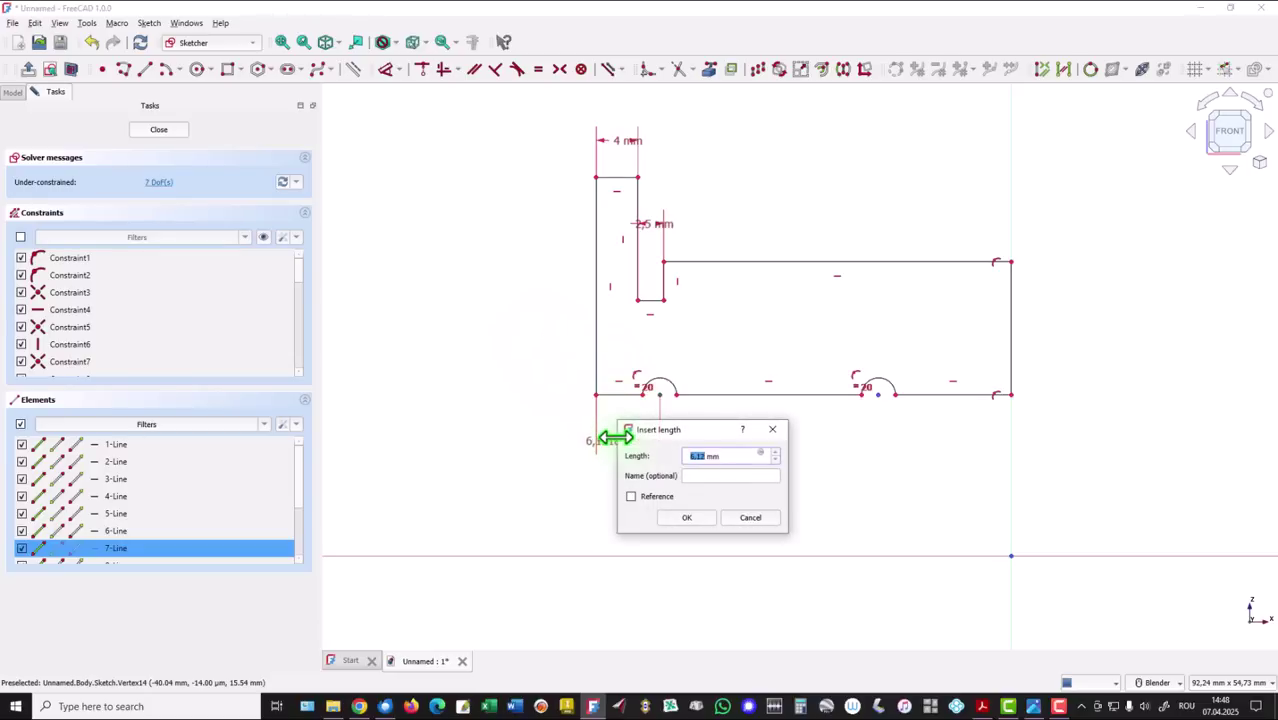
{"action": "key", "text": "Return"}
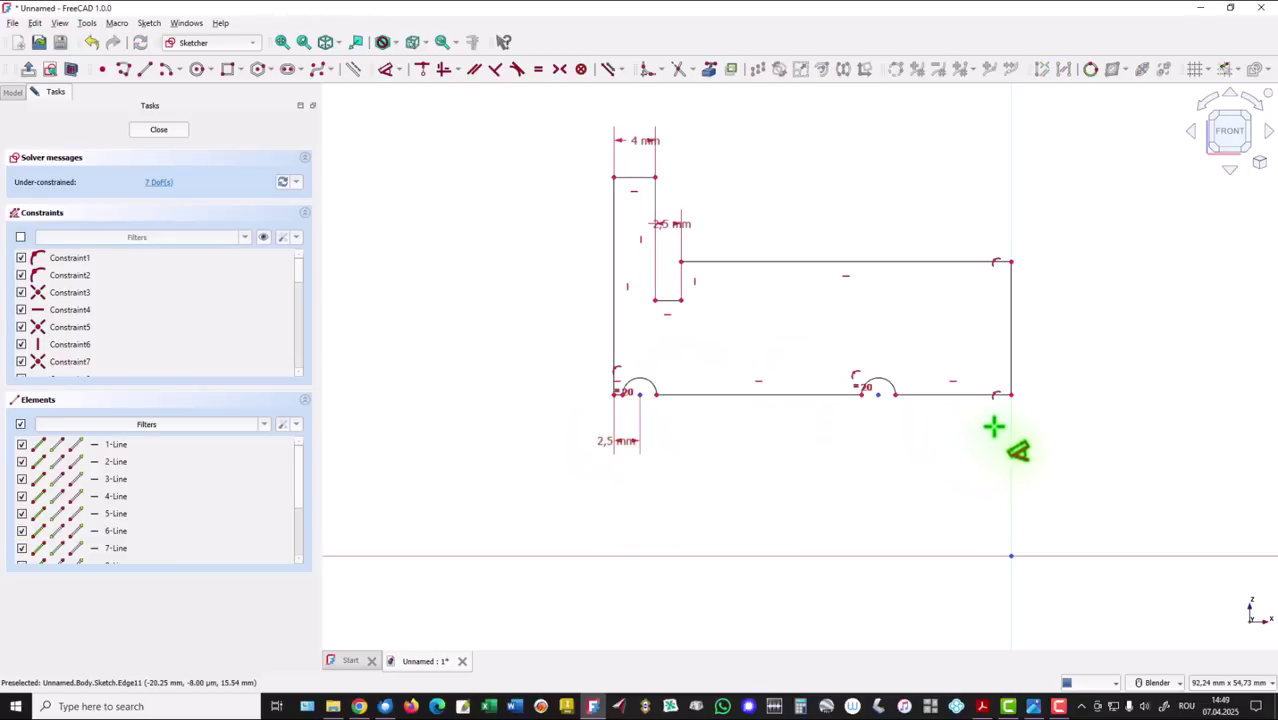
{"action": "left_click", "coordinate": [652, 383]}
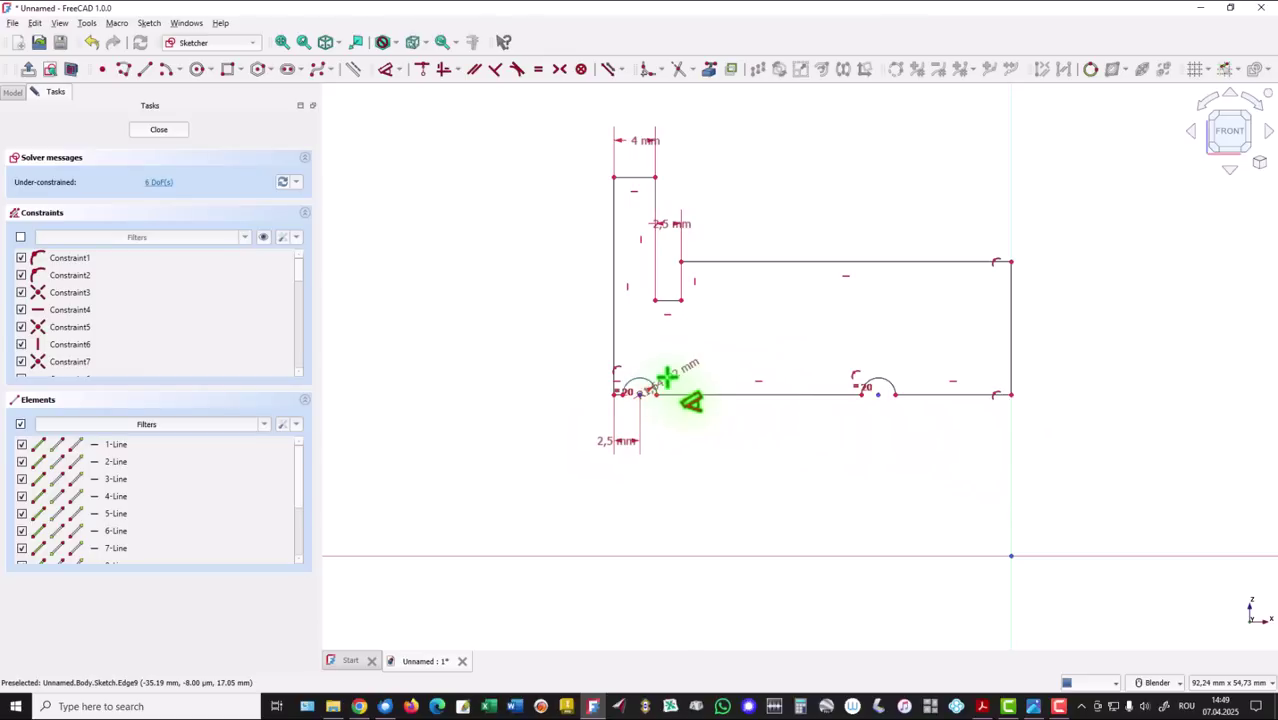
{"action": "left_click", "coordinate": [672, 378]}
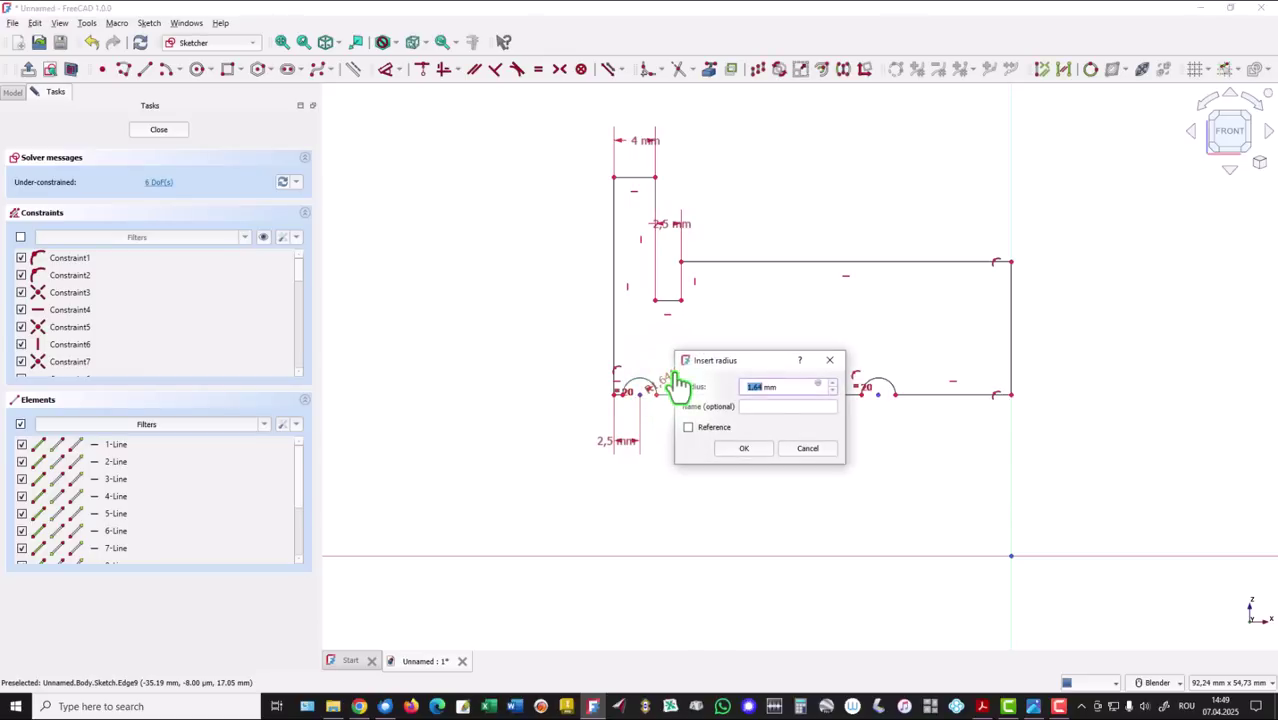
{"action": "type", "text": "1"}
{"action": "key", "text": "Return"}
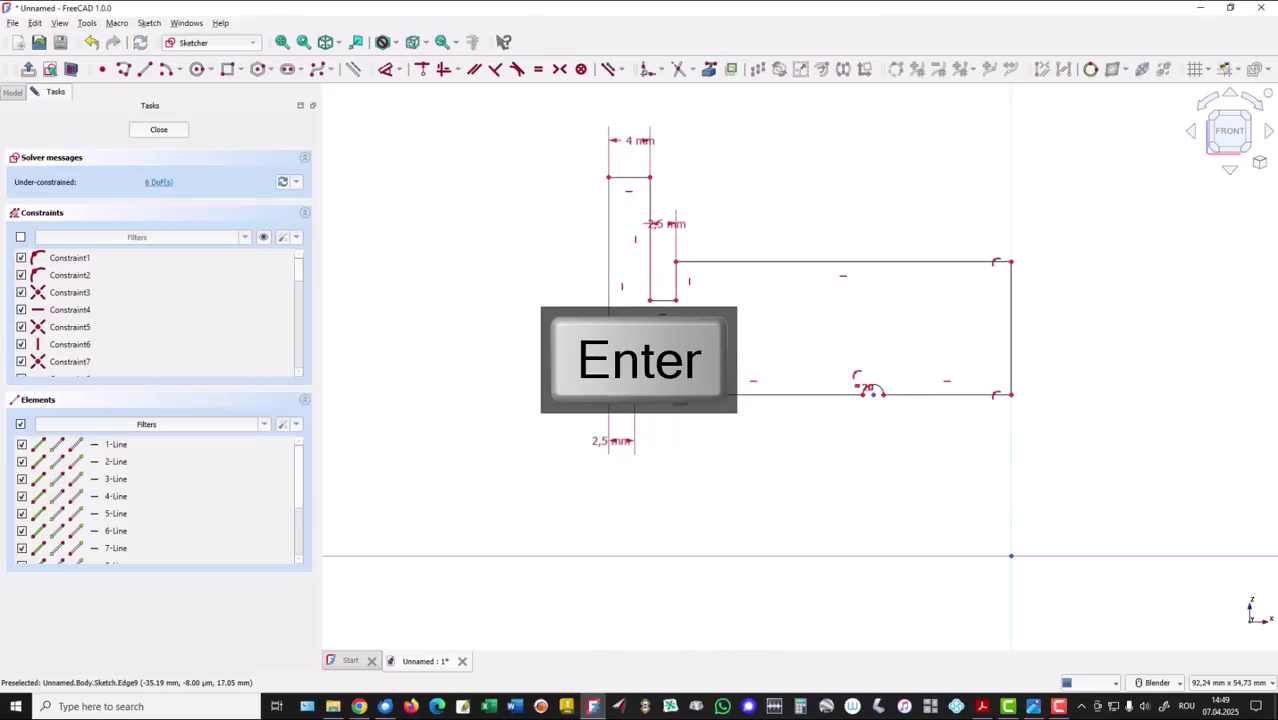
Step: Set the right recess's centre 2.5 mm from the profile's right edge and shift the bottom edge slightly upward
{"action": "left_click", "coordinate": [871, 392]}
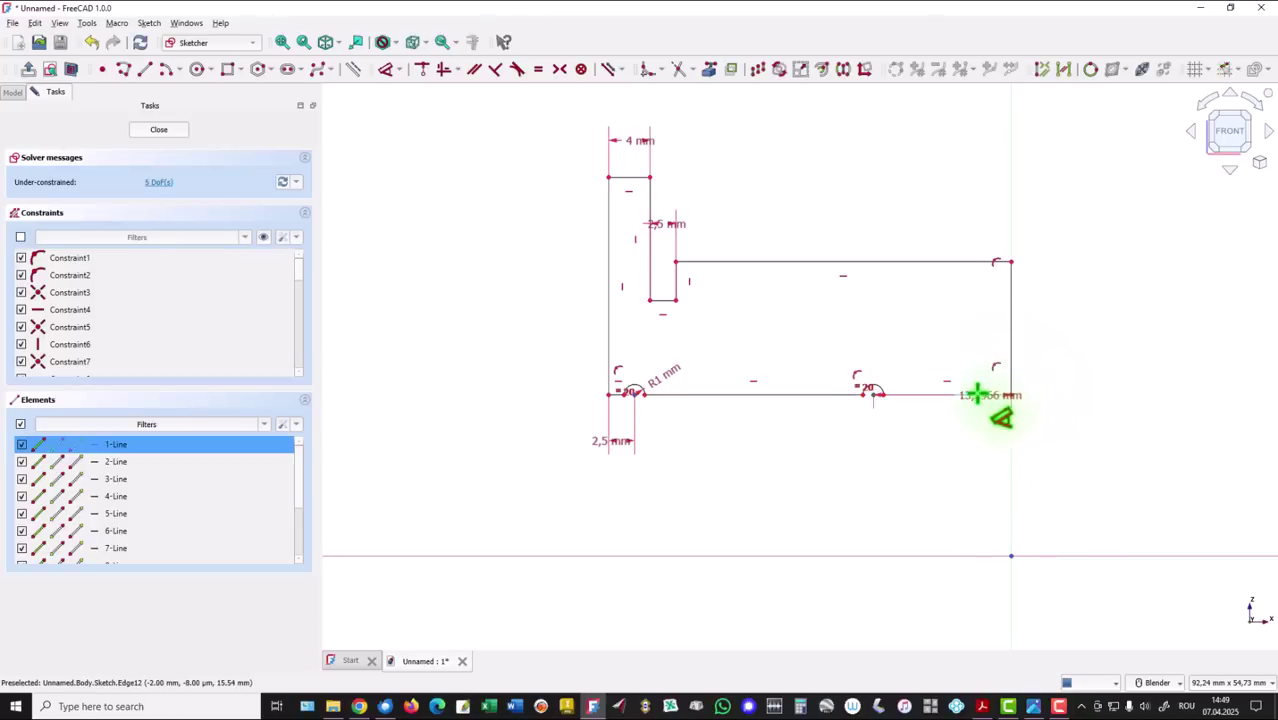
{"action": "left_click", "coordinate": [944, 437]}
{"action": "type", "text": "2,5"}
{"action": "key", "text": "Return"}
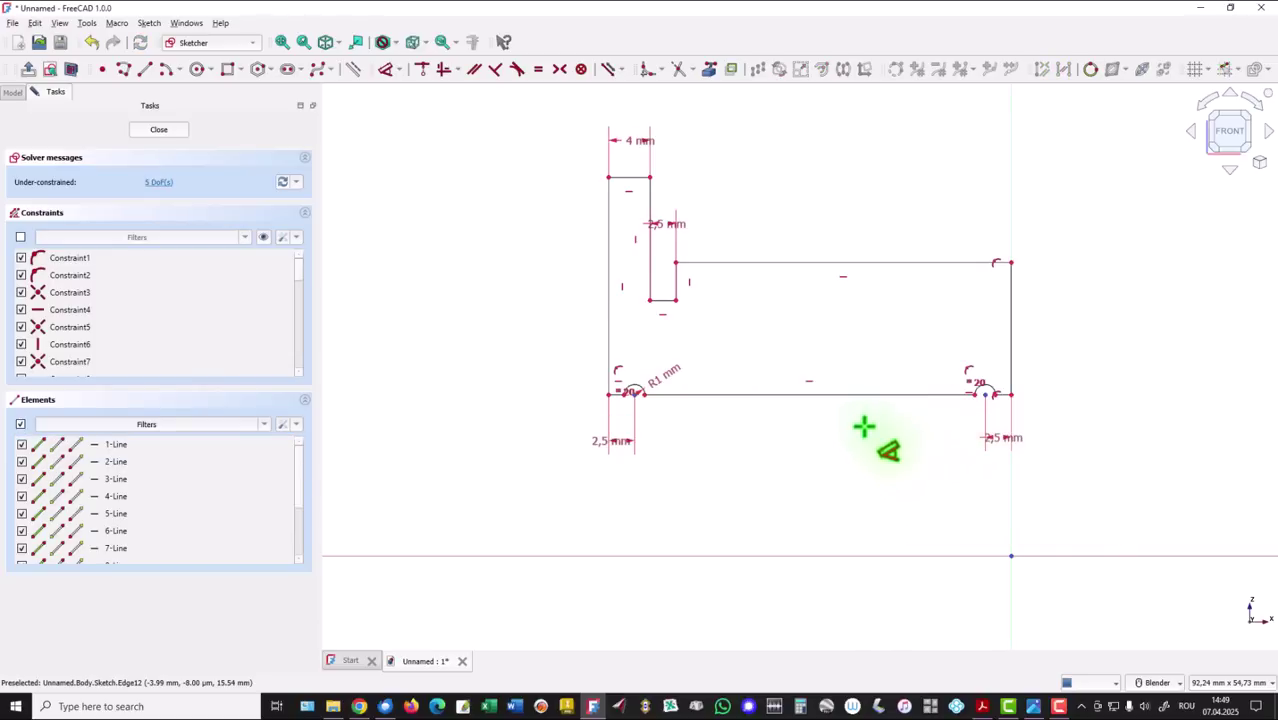
{"action": "right_click", "coordinate": [864, 428]}
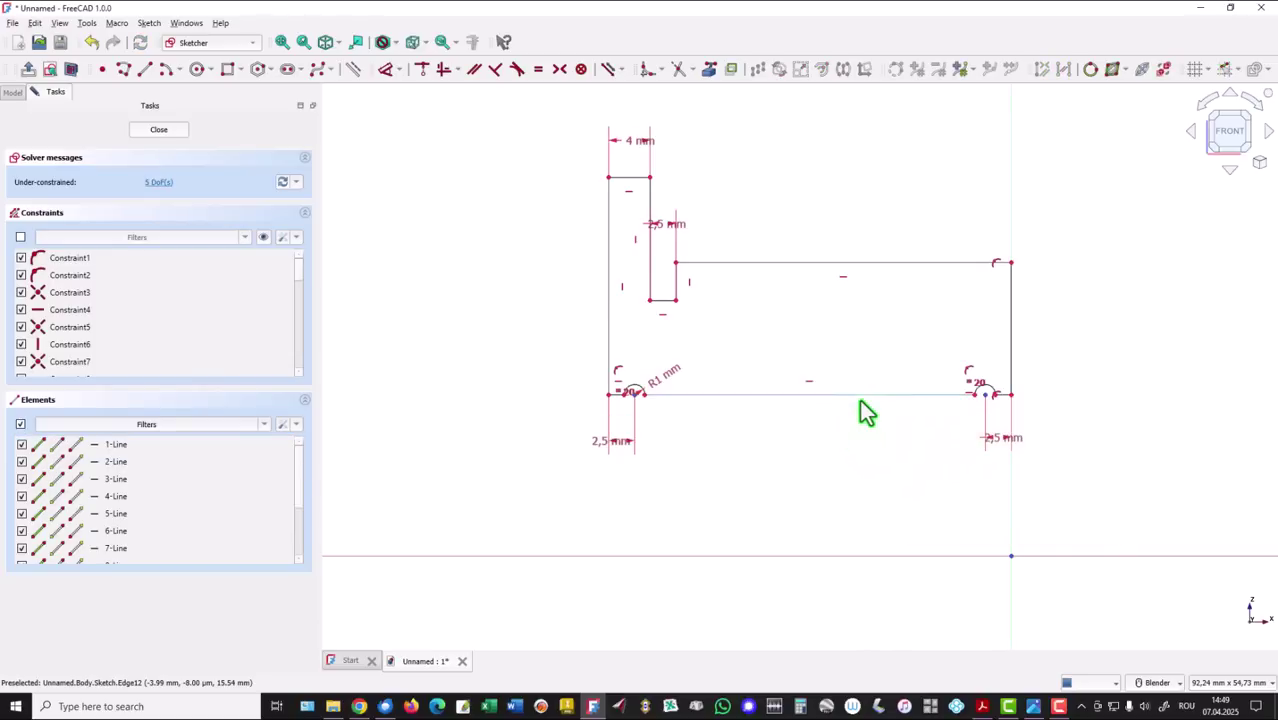
{"action": "mouse_move", "coordinate": [860, 396]}
{"action": "left_mouse_down"}
{"action": "mouse_move", "coordinate": [871, 351]}
{"action": "mouse_move", "coordinate": [823, 351]}
{"action": "mouse_move", "coordinate": [848, 355]}
{"action": "mouse_move", "coordinate": [833, 373]}
{"action": "mouse_move", "coordinate": [873, 382]}
{"action": "mouse_move", "coordinate": [850, 377]}
{"action": "left_mouse_up"}
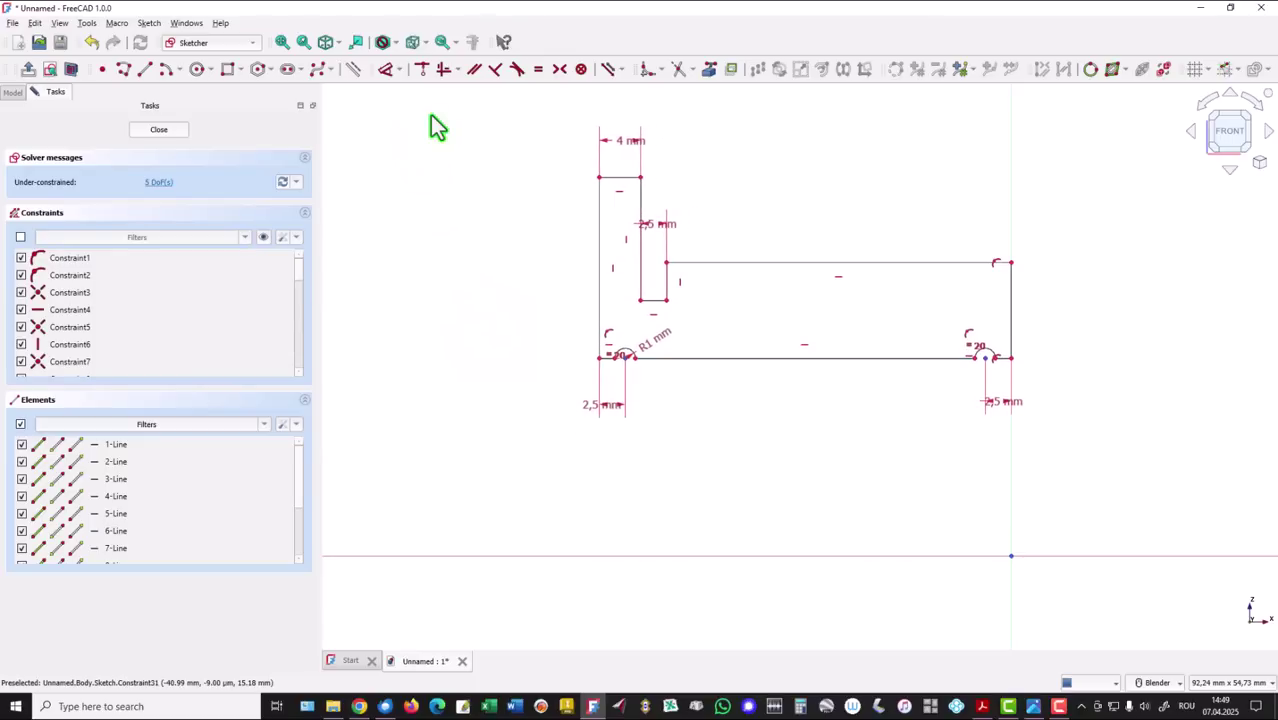
Step: Dimension the upright leg's top edge at 69/2 mm above the horizontal axis
{"action": "left_click", "coordinate": [387, 69]}
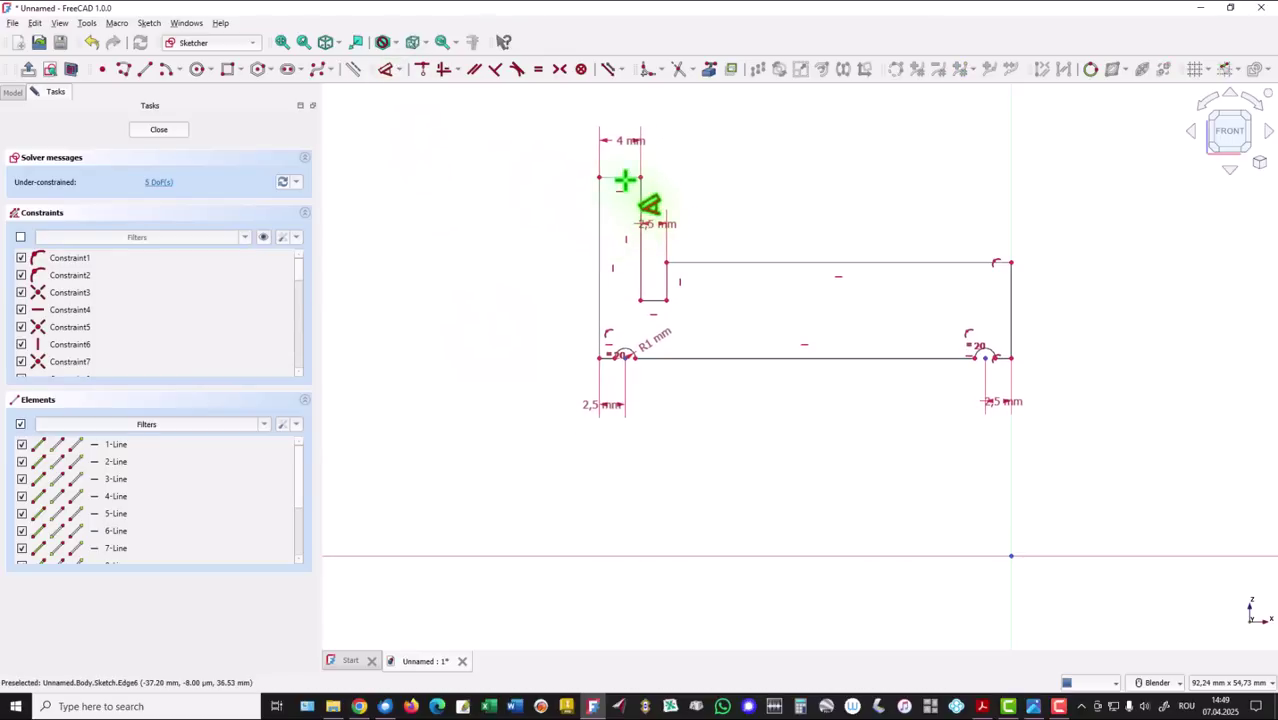
{"action": "key", "text": "Escape"}
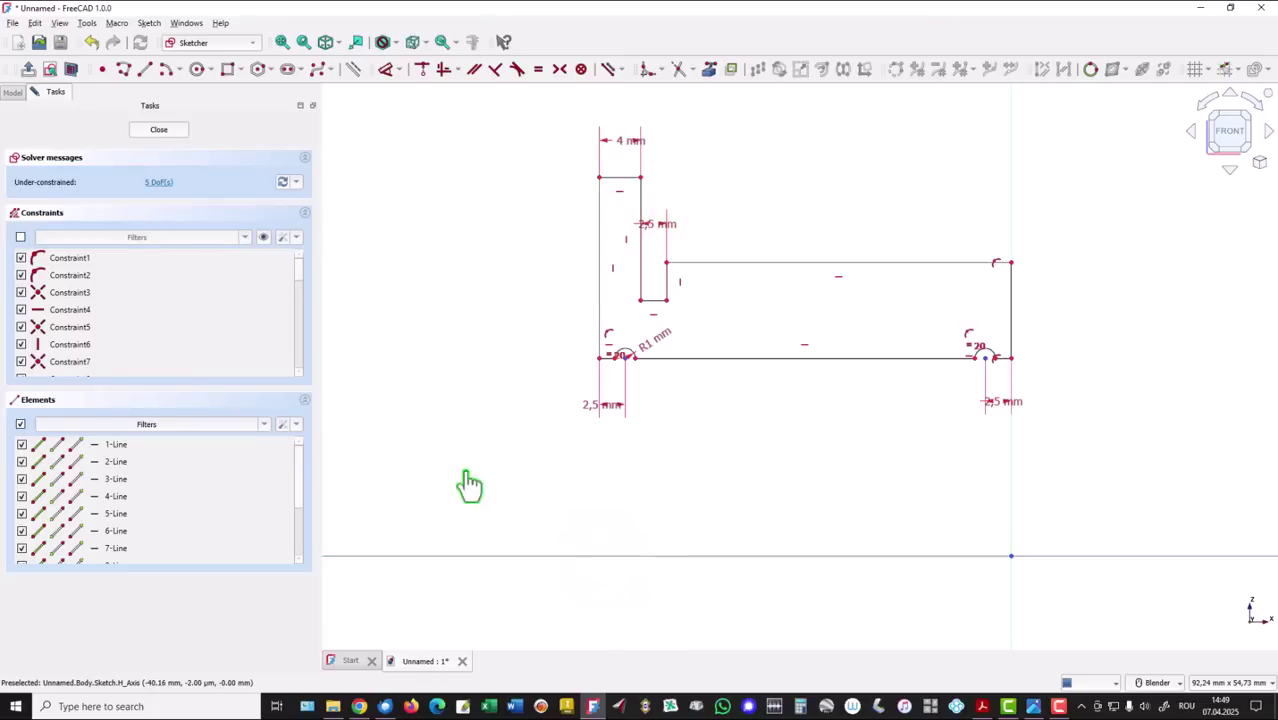
{"action": "left_click", "coordinate": [622, 190]}
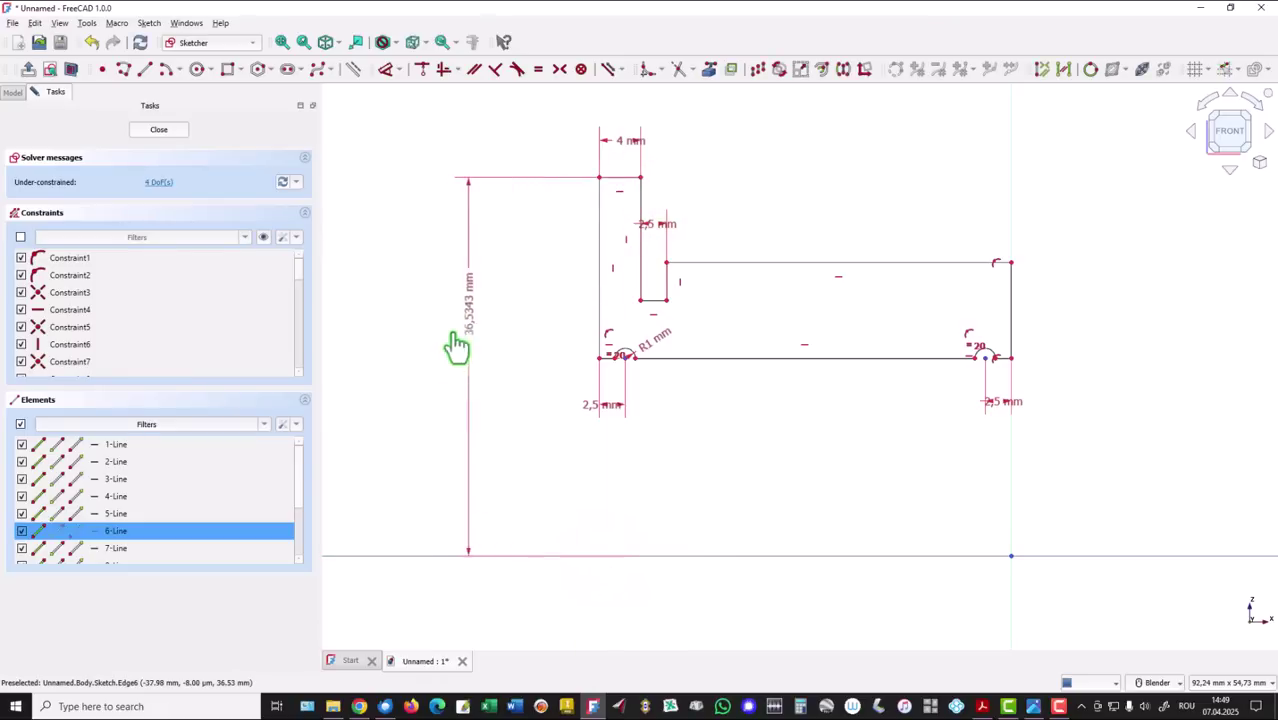
{"action": "left_click", "coordinate": [451, 403]}
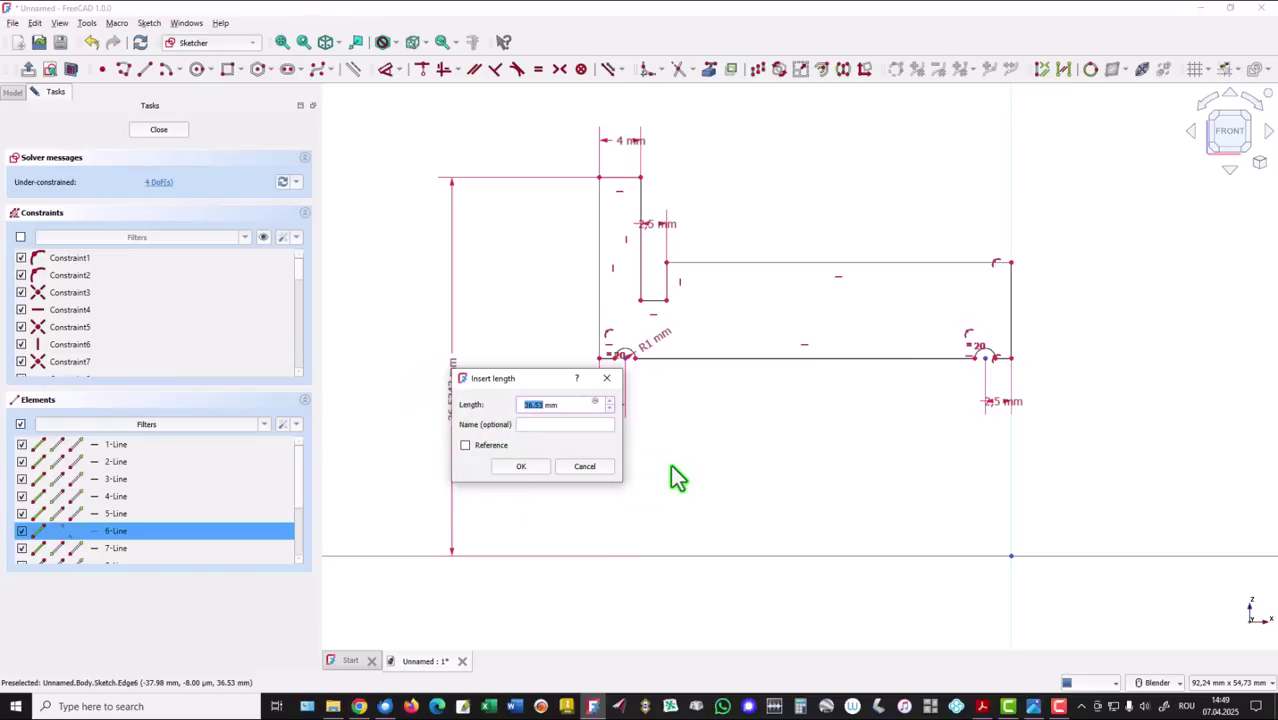
{"action": "type", "text": "69/2"}
{"action": "key", "text": "Return"}
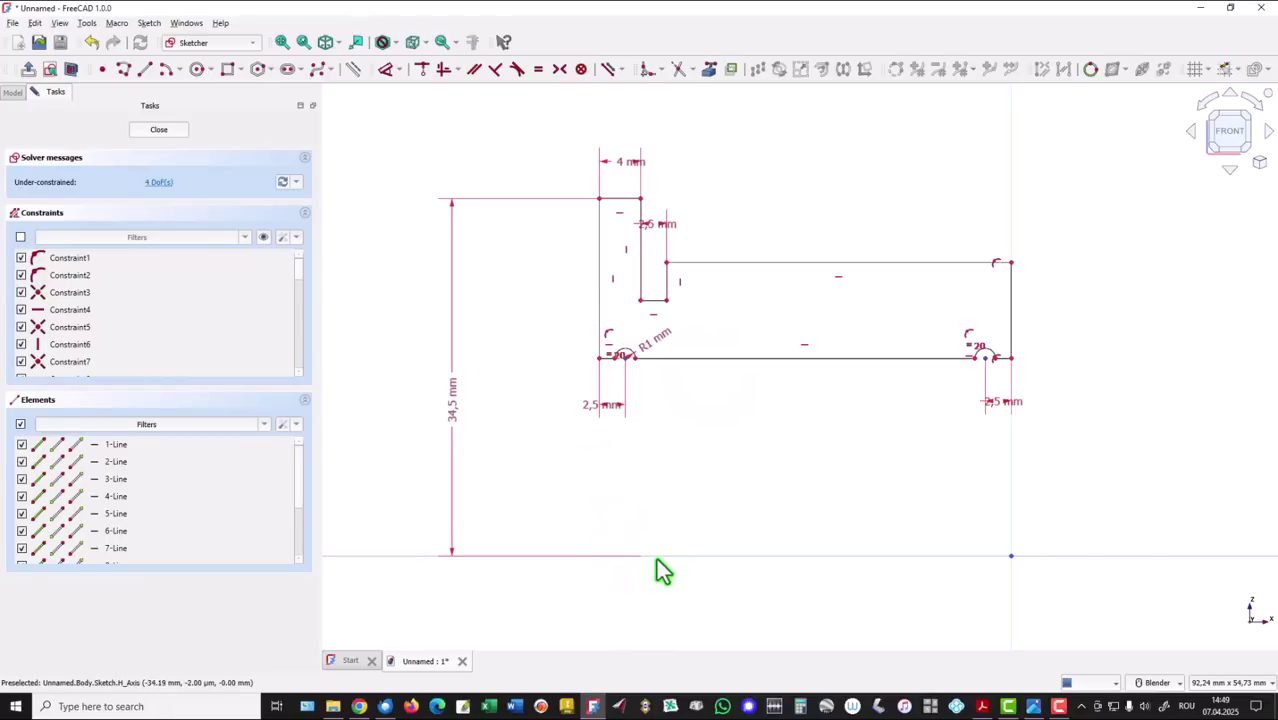
Step: Dimension the profile's bottom edge at 24.5/2 mm above the horizontal axis
{"action": "left_click", "coordinate": [690, 360]}
{"action": "left_click", "coordinate": [520, 452]}
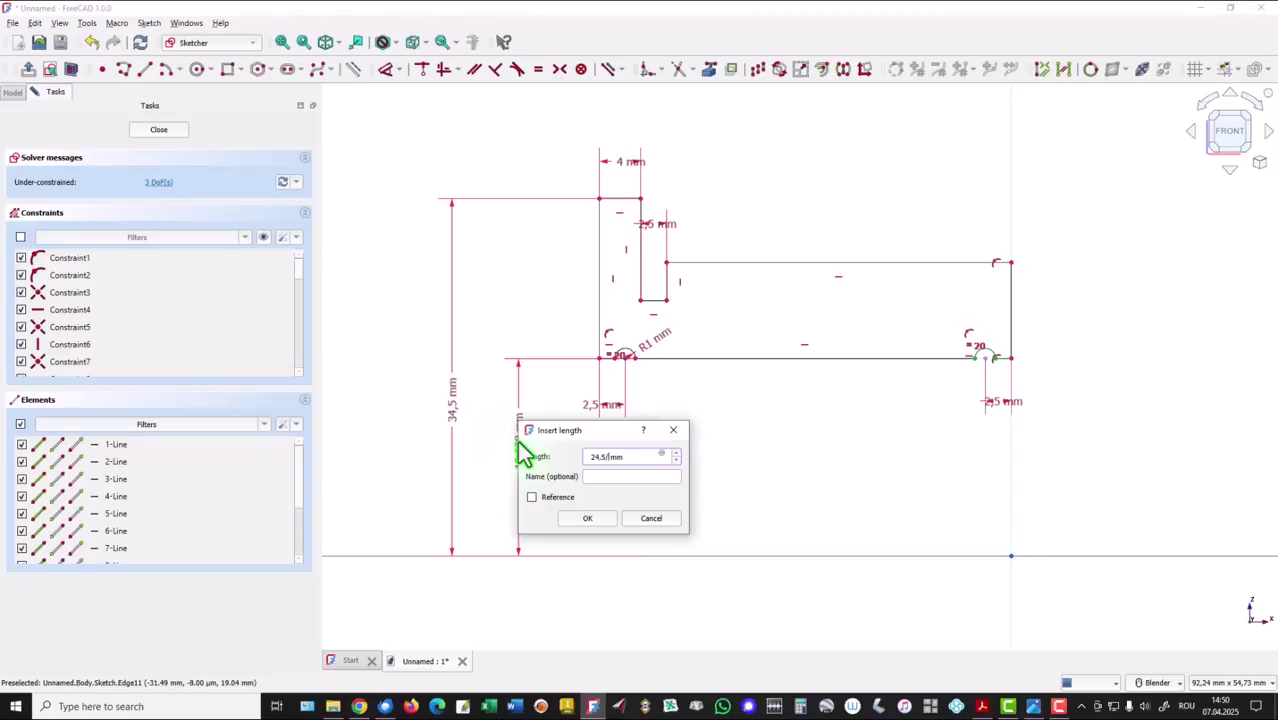
{"action": "key", "text": "Return"}
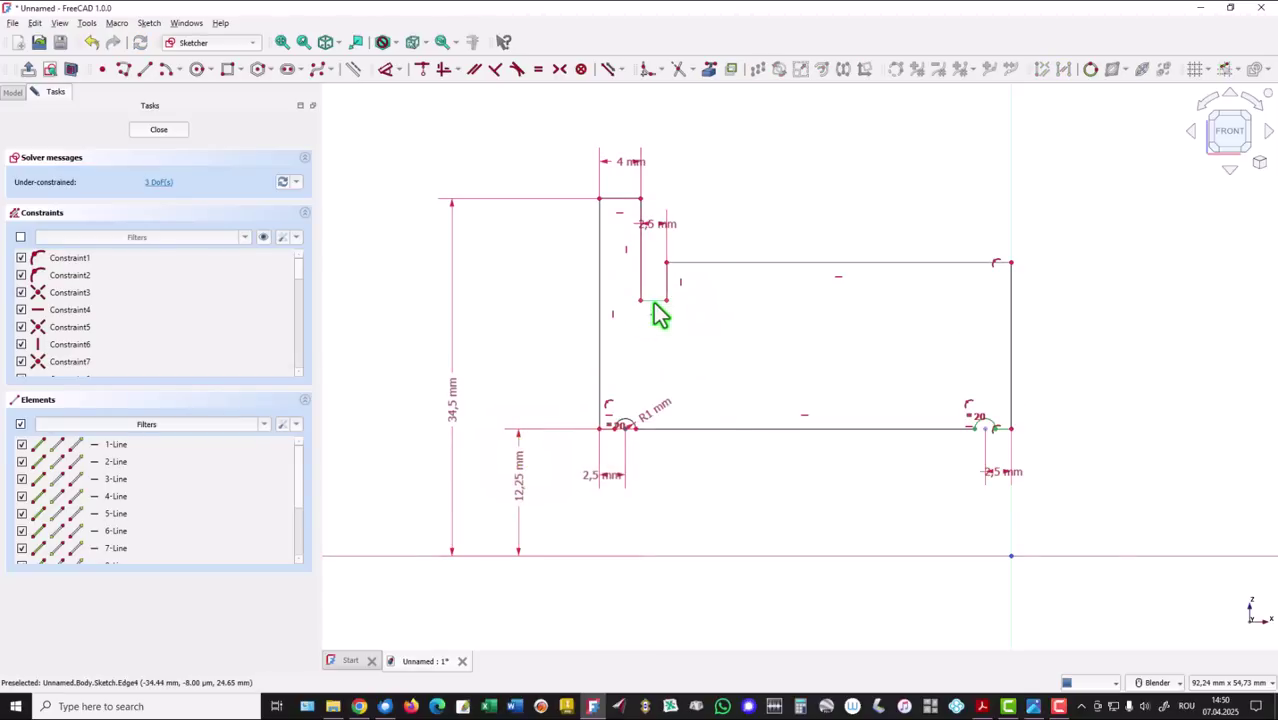
Step: Dimension the notch floor at 43/2 mm above the horizontal axis
{"action": "left_click", "coordinate": [660, 314]}
{"action": "left_click_drag", "start_coordinate": [658, 318], "coordinate": [486, 440]}
{"action": "left_click", "coordinate": [486, 440]}
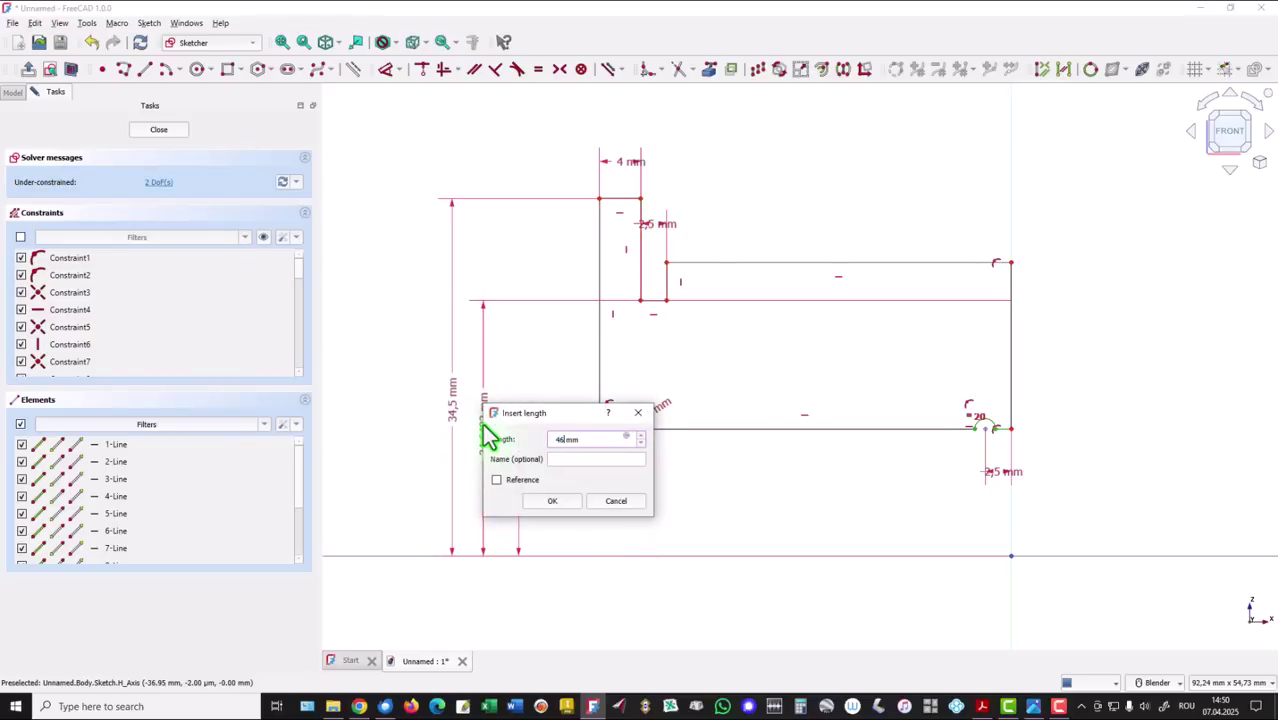
{"action": "key", "text": "BackSpace"}
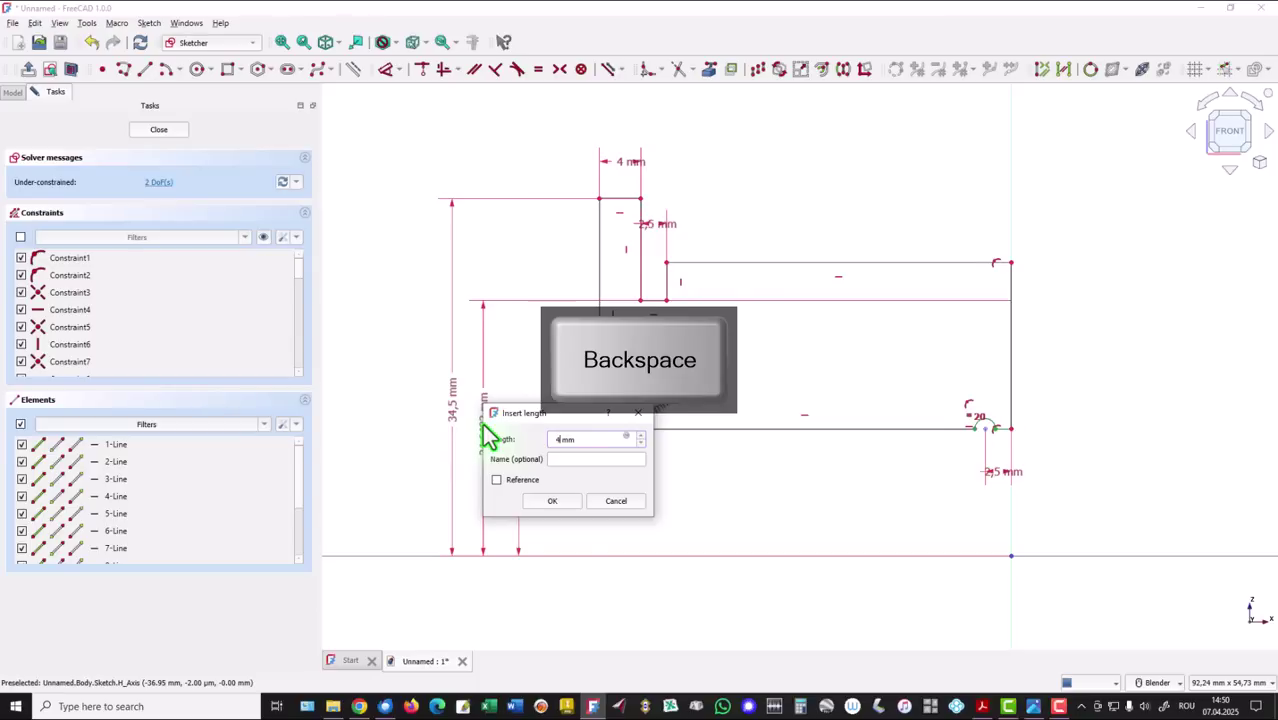
{"action": "type", "text": "3"}
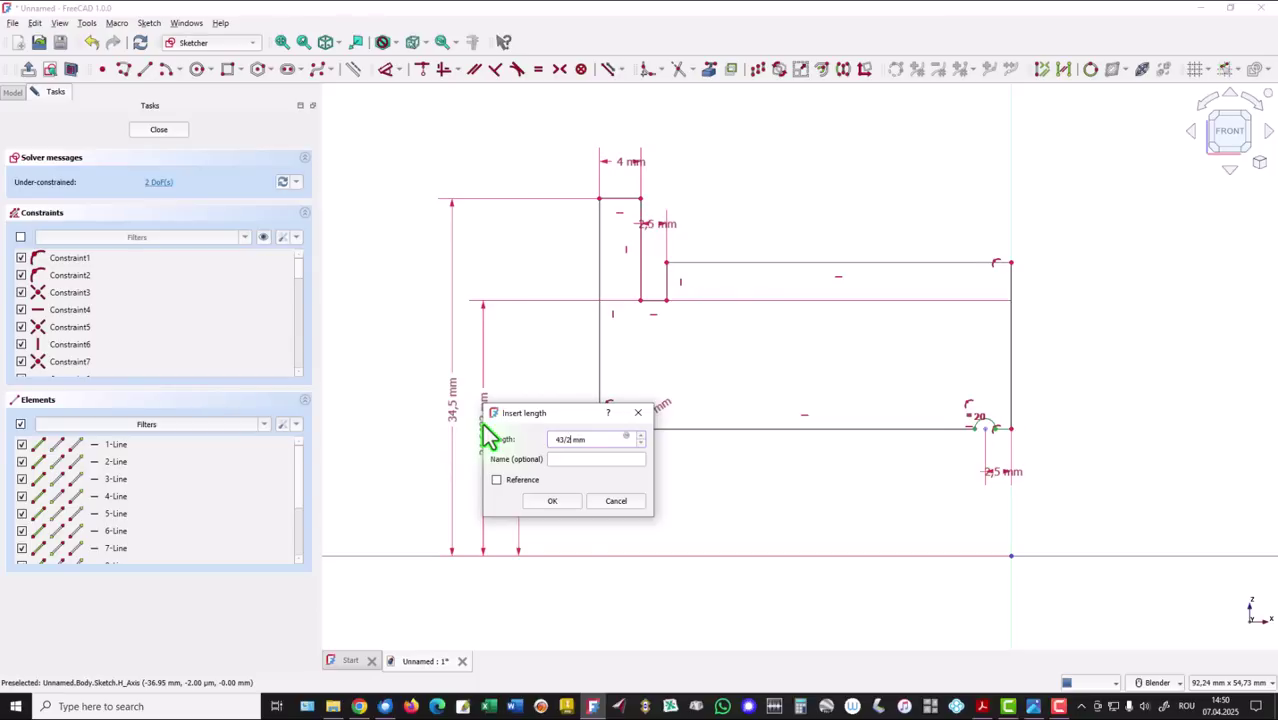
{"action": "type", "text": "/2"}
{"action": "key", "text": "Return"}
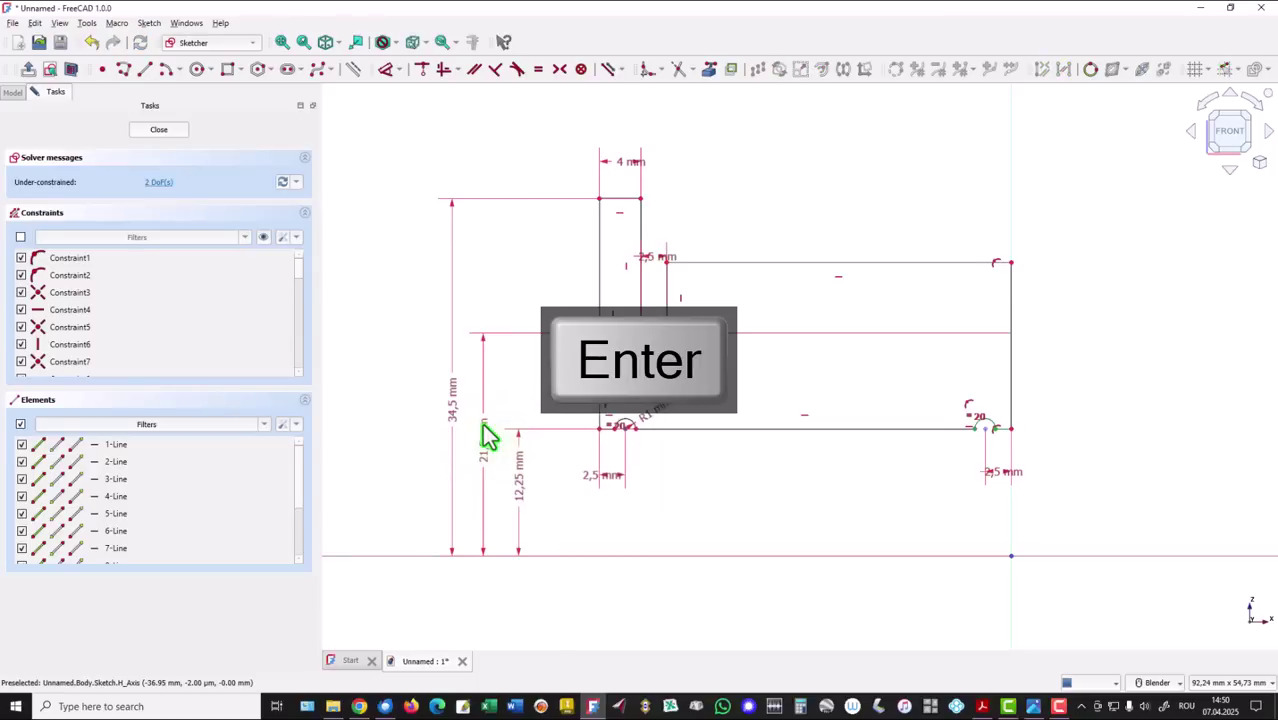
Step: Dimension the long upper edge at 44/2 mm above the horizontal axis
{"action": "left_click", "coordinate": [907, 264]}
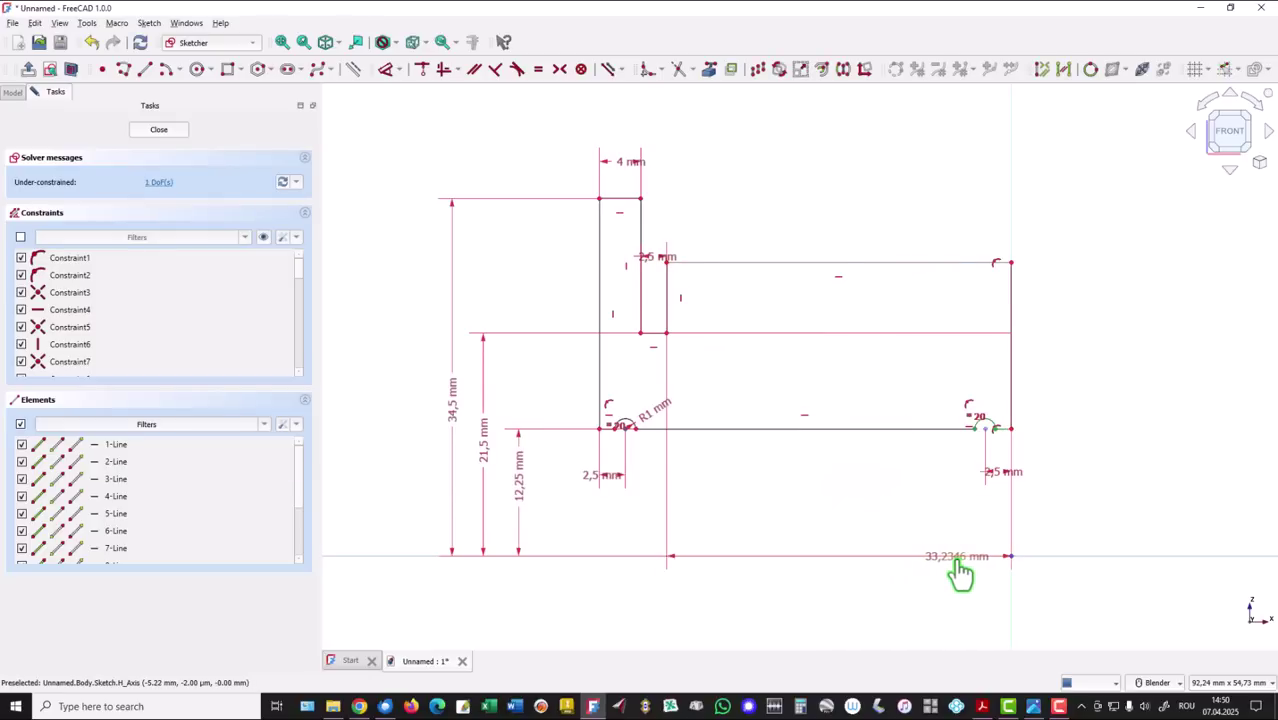
{"action": "left_click", "coordinate": [1100, 437]}
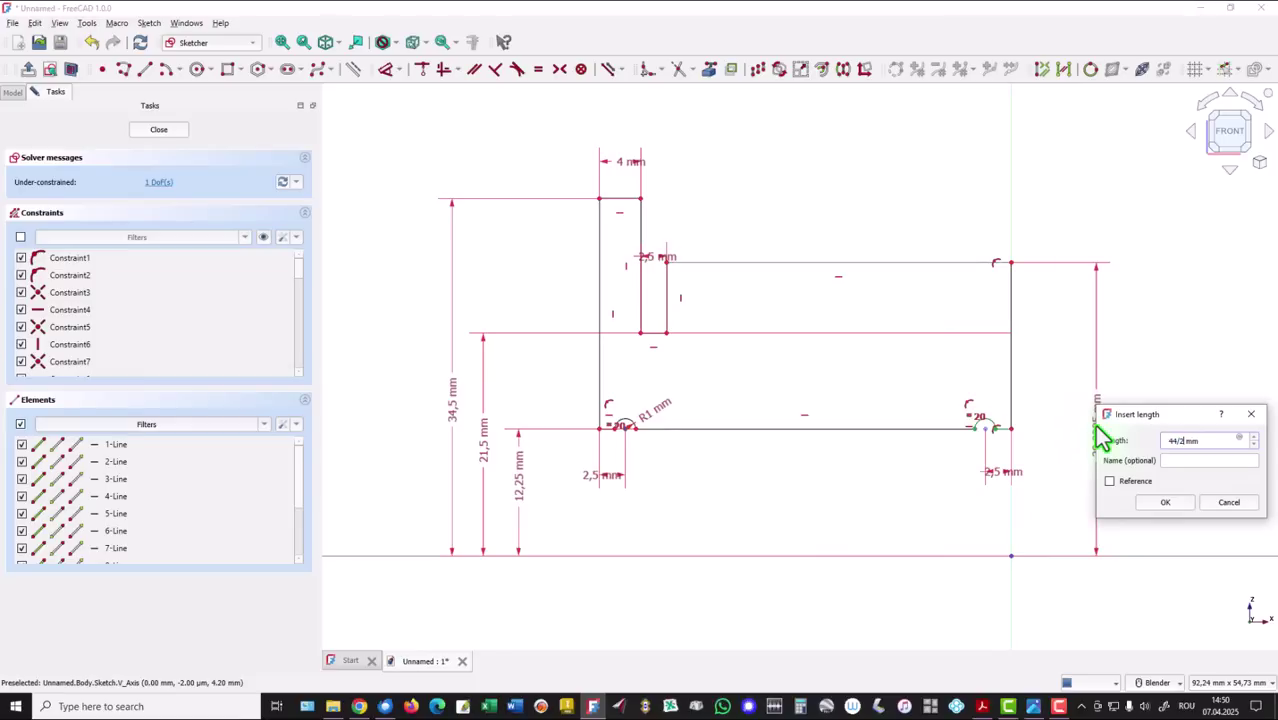
{"action": "key", "text": "Return"}
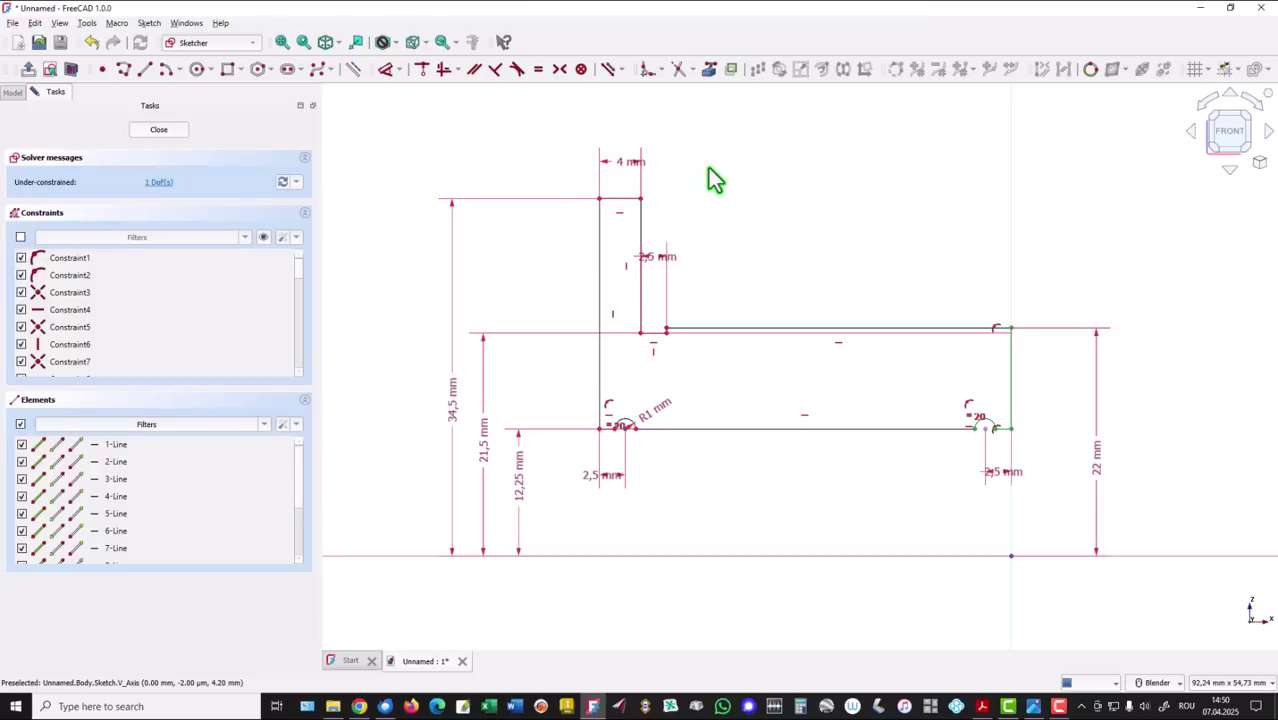
Step: Dimension the profile's overall length at 34.8 mm between its two outer vertical edges and close the sketch
{"action": "left_click", "coordinate": [600, 262]}
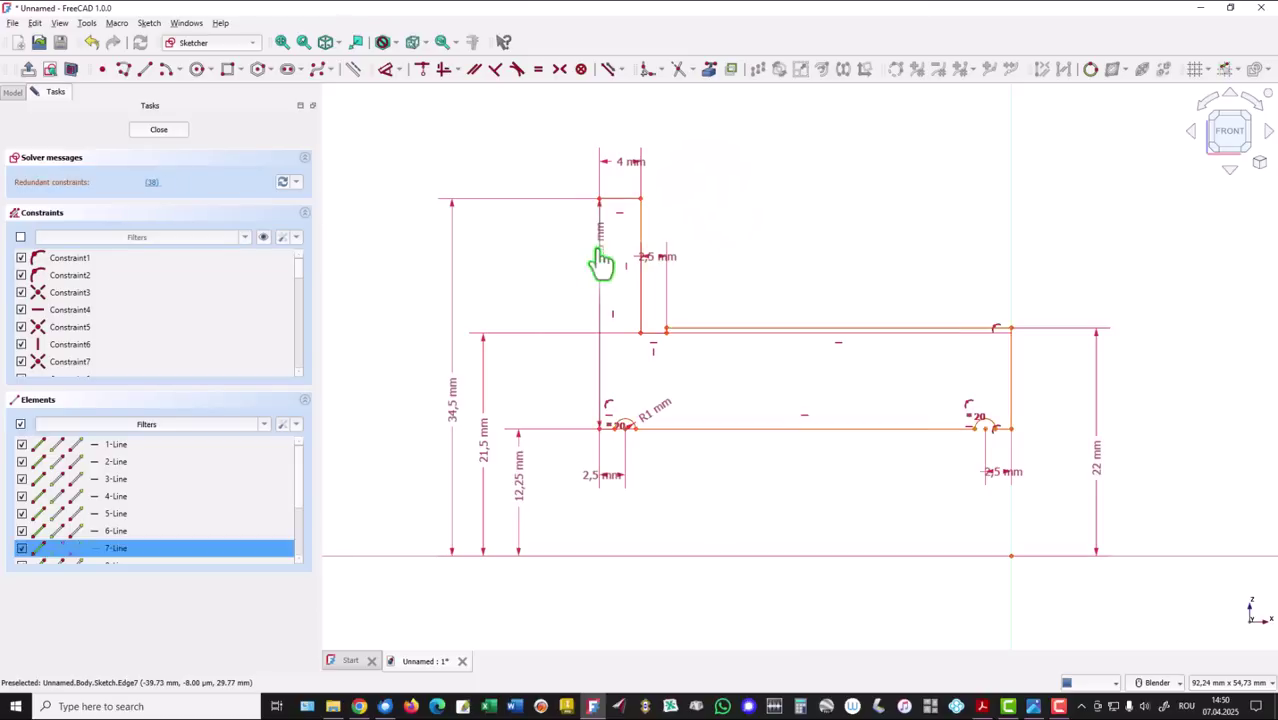
{"action": "left_click", "coordinate": [1012, 362]}
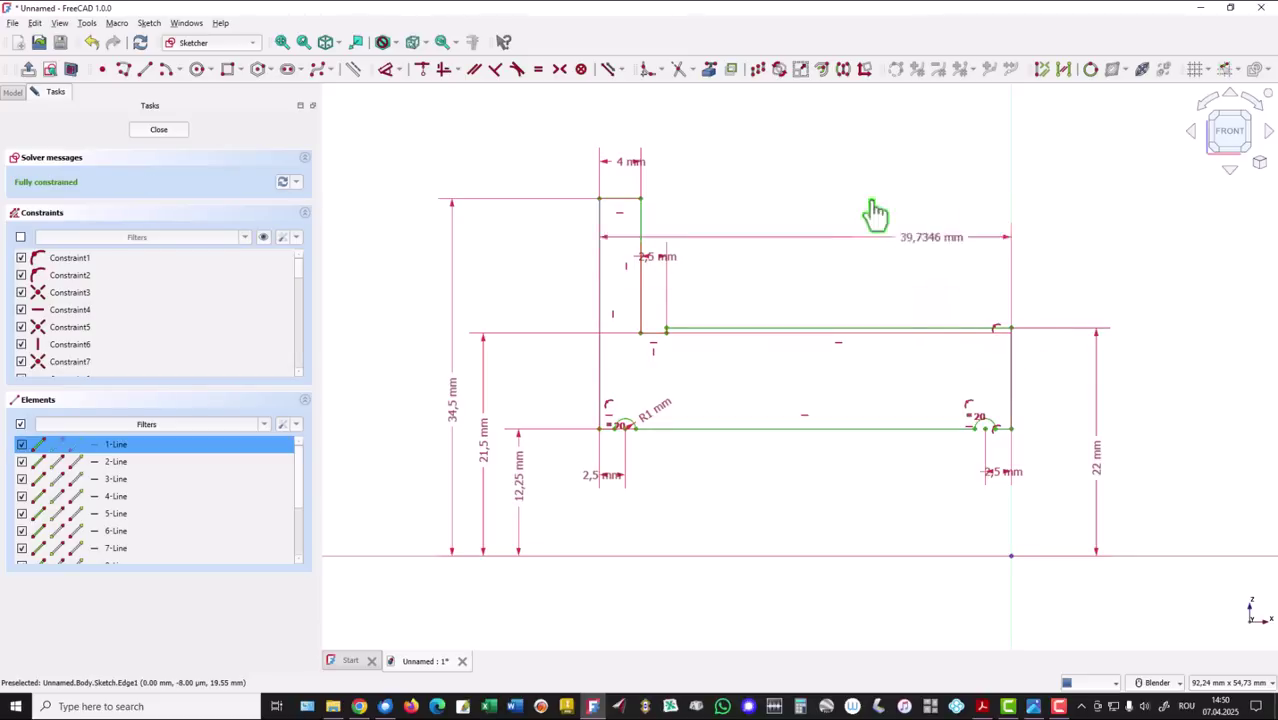
{"action": "left_click", "coordinate": [811, 130]}
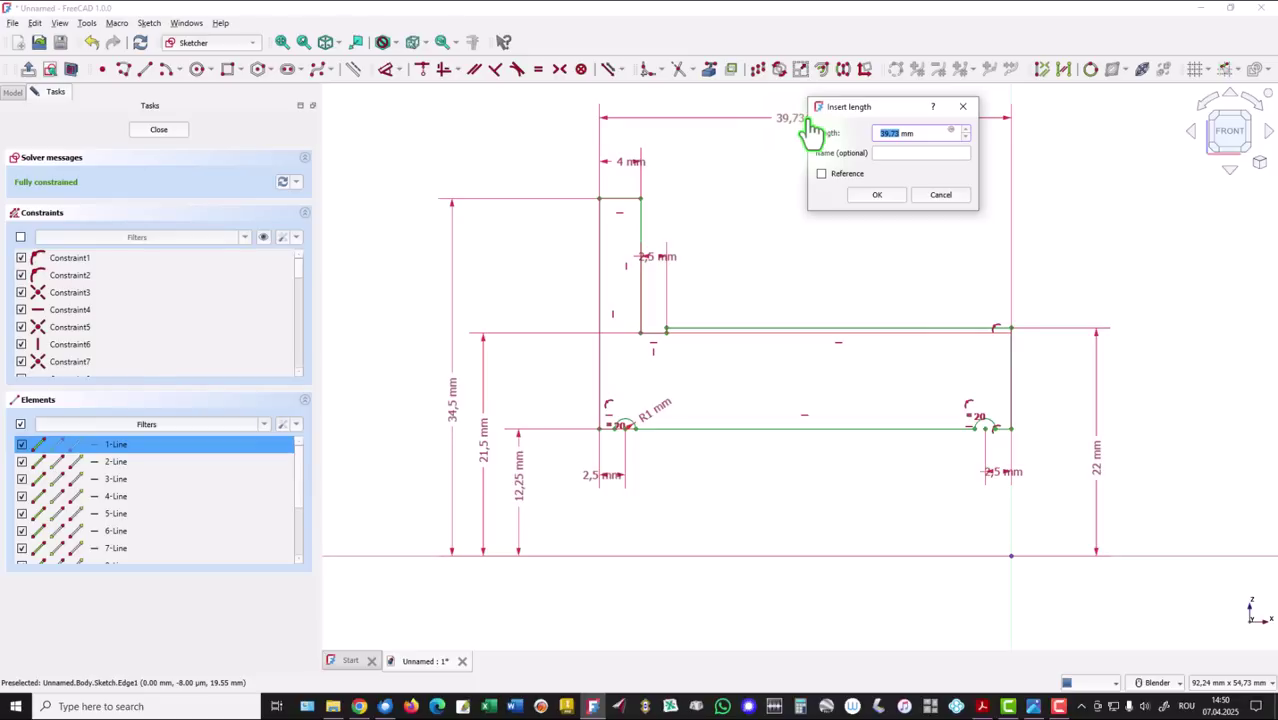
{"action": "type", "text": "34"}
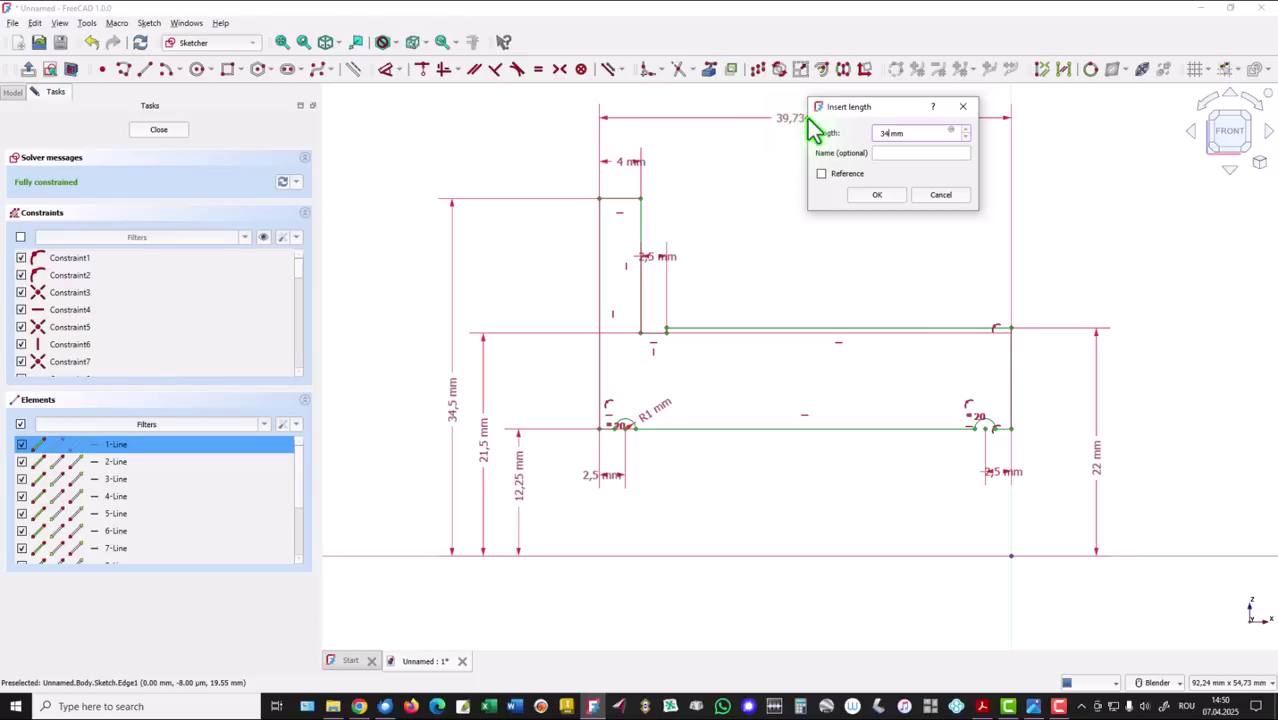
{"action": "type", "text": ",8"}
{"action": "key", "text": "Return"}
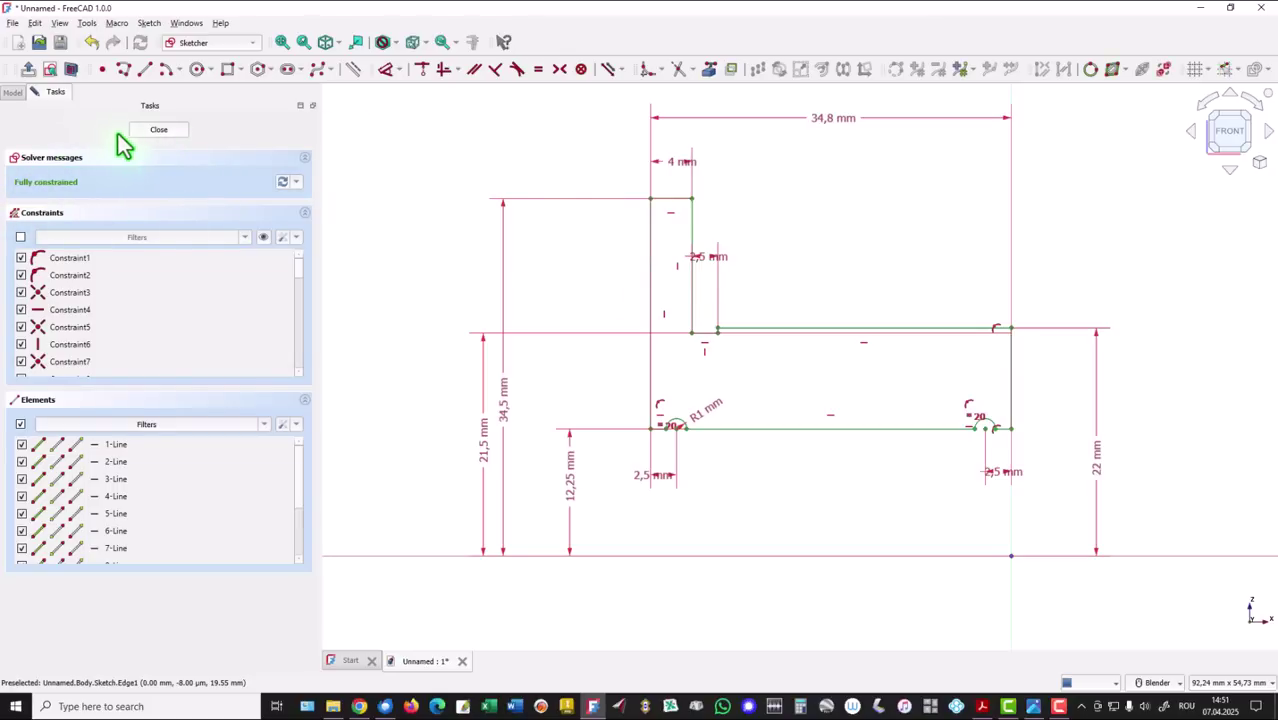
{"action": "left_click", "coordinate": [148, 133]}
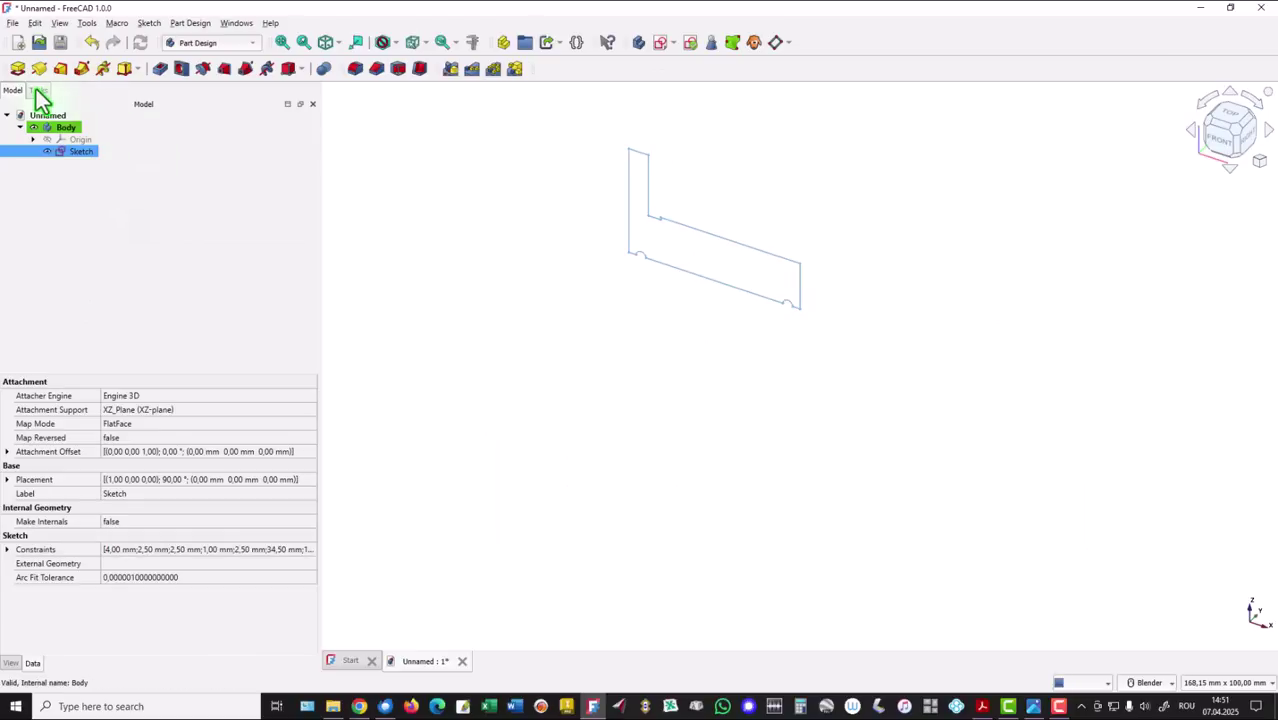
Step: Revolve the stepped profile 360° about the base X axis and show the whole solid in isometric view
{"action": "left_click", "coordinate": [38, 67]}
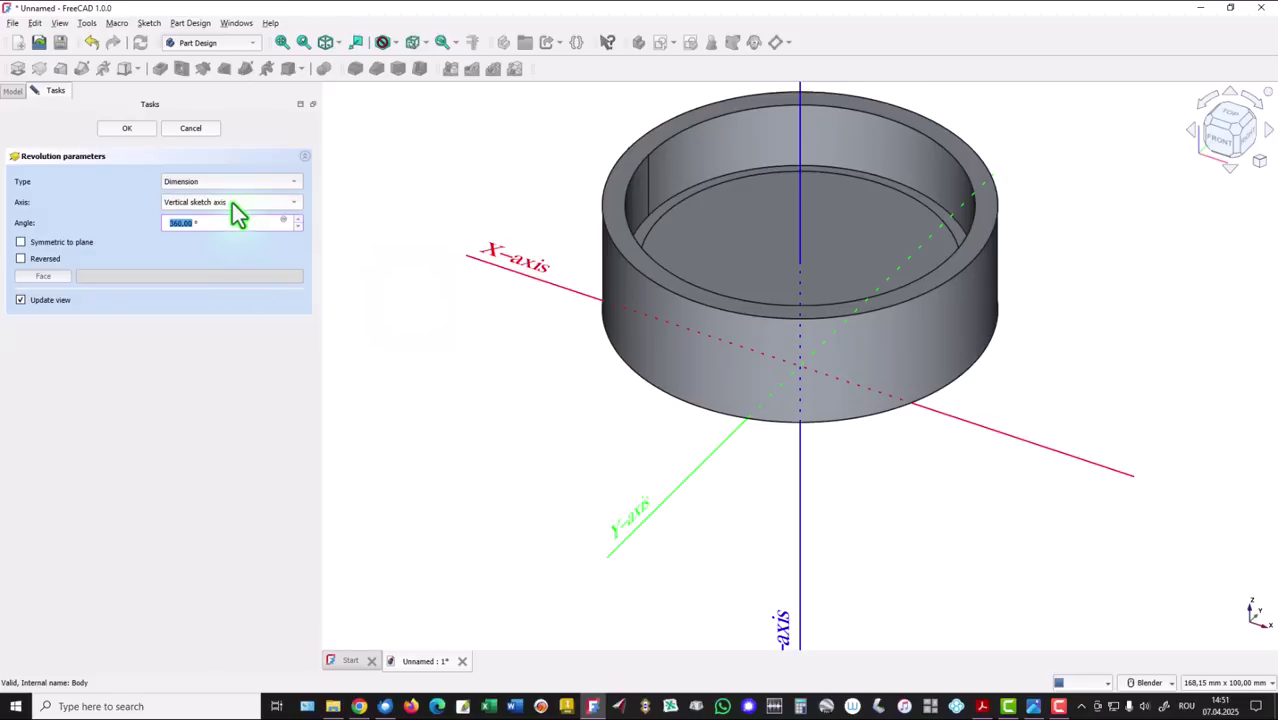
{"action": "left_click", "coordinate": [248, 204]}
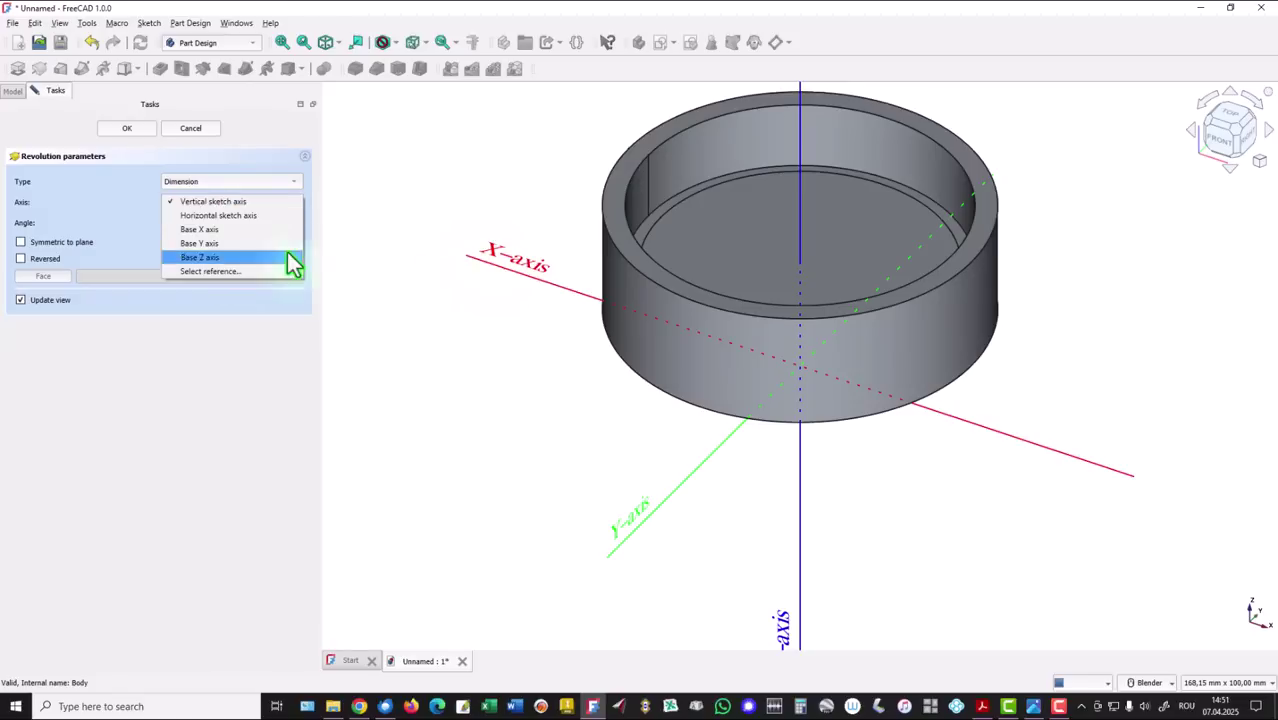
{"action": "left_click", "coordinate": [206, 231]}
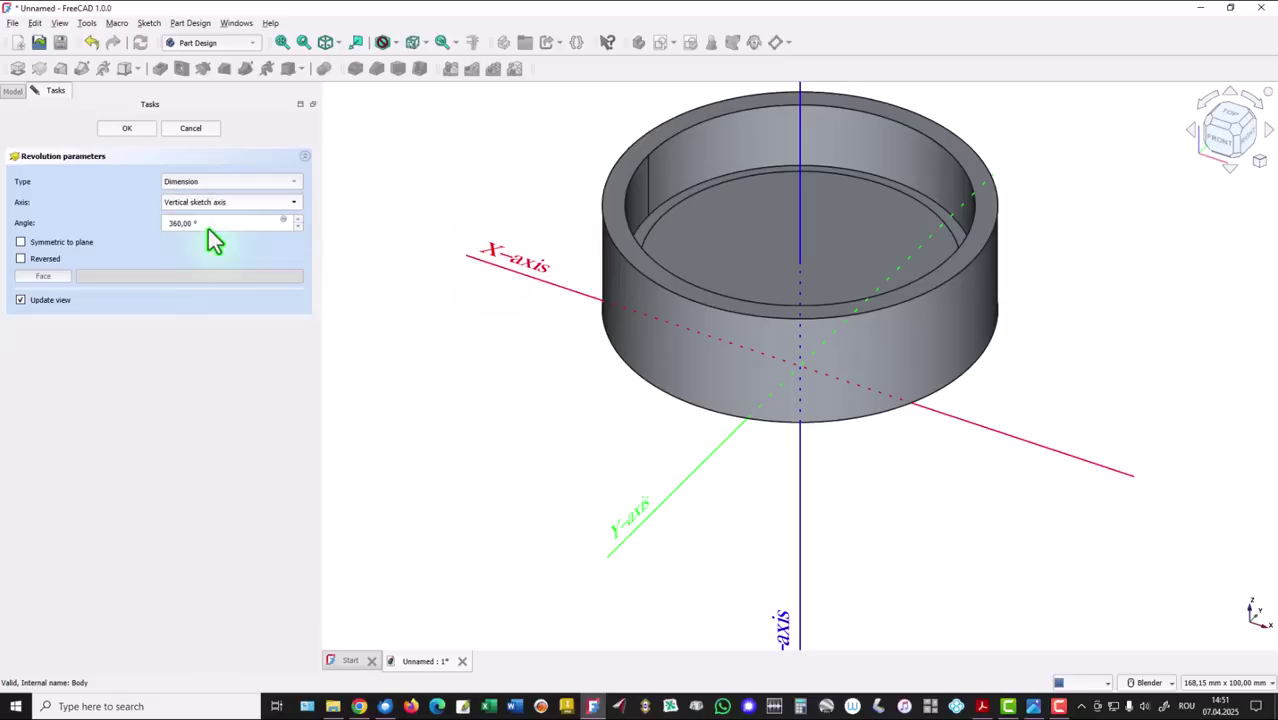
{"action": "left_click", "coordinate": [127, 128]}
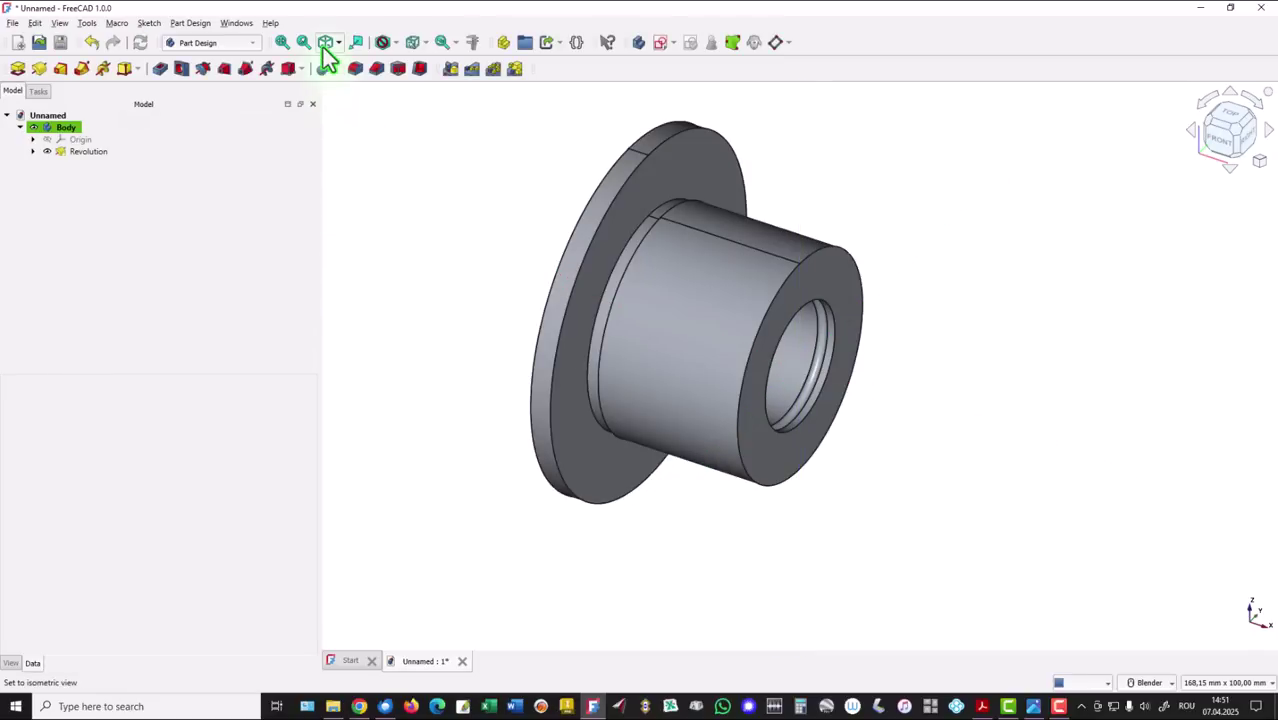
{"action": "left_click", "coordinate": [326, 43]}
{"action": "left_click", "coordinate": [283, 43]}
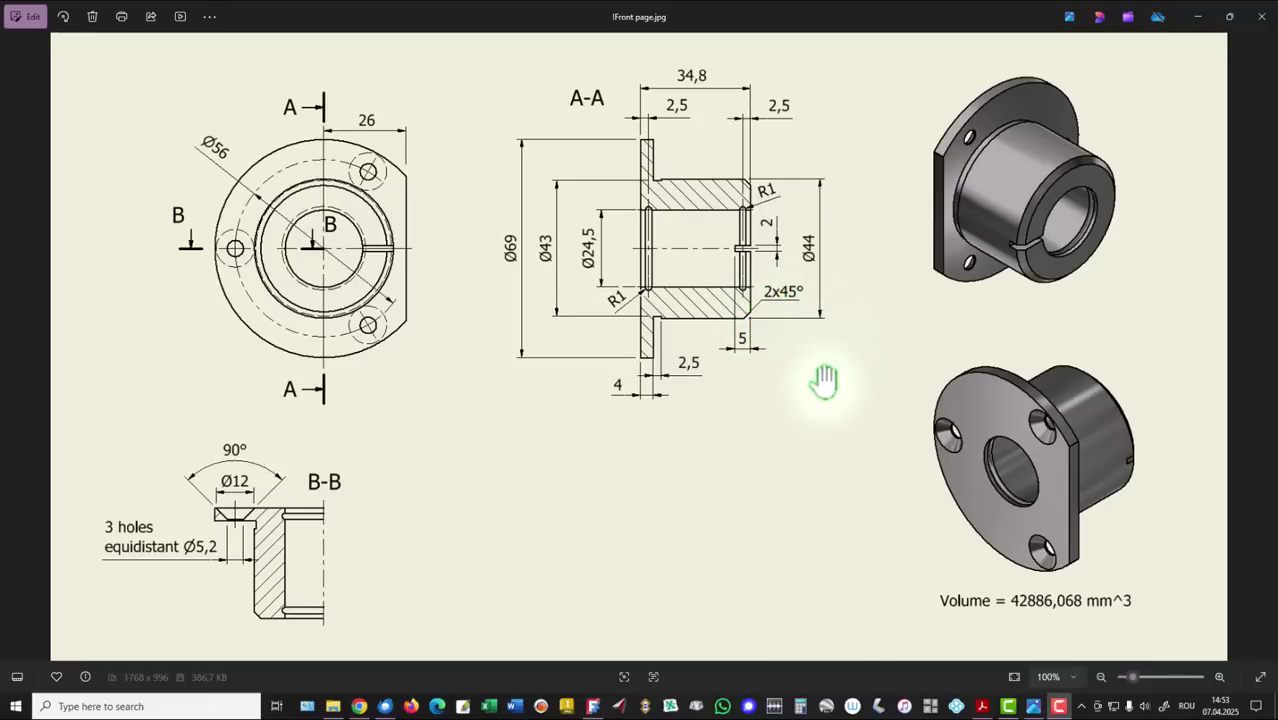
Step: Switch from the reference drawing to FreeCAD and add a 2 mm equal-distance chamfer to the outer edge at the sleeve's free end
{"action": "left_click", "coordinate": [593, 706]}
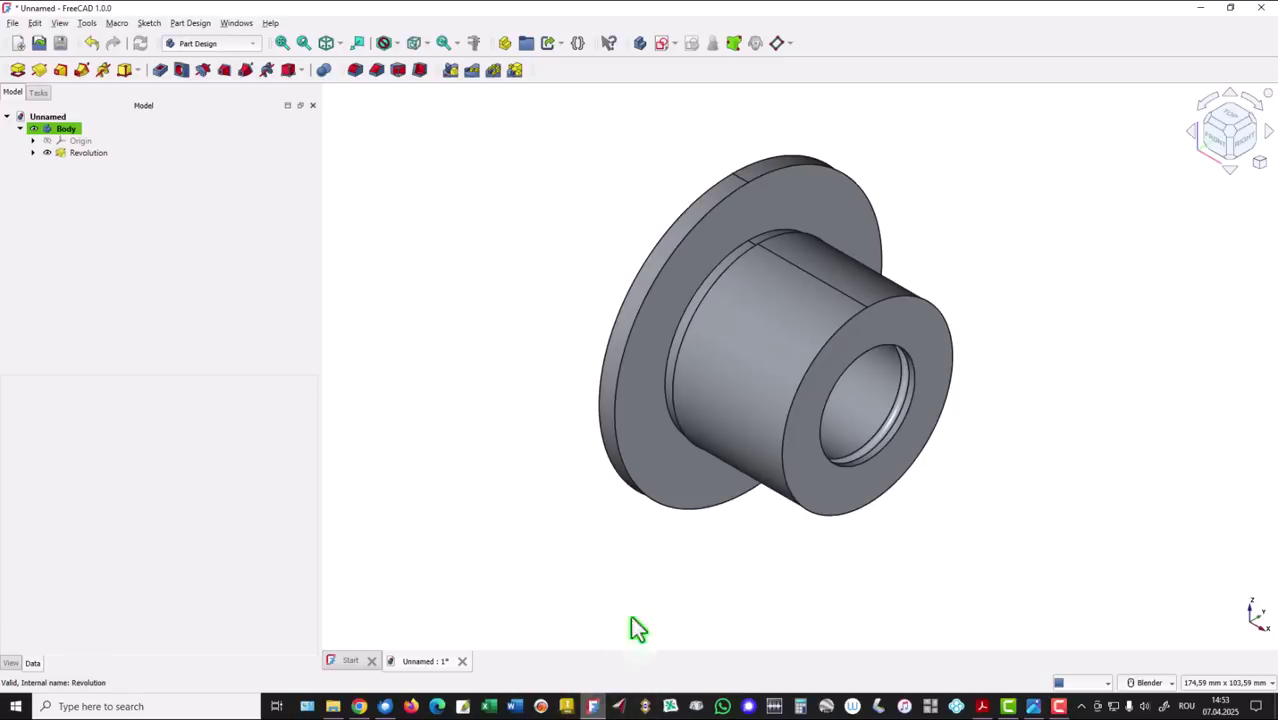
{"action": "left_click", "coordinate": [818, 364]}
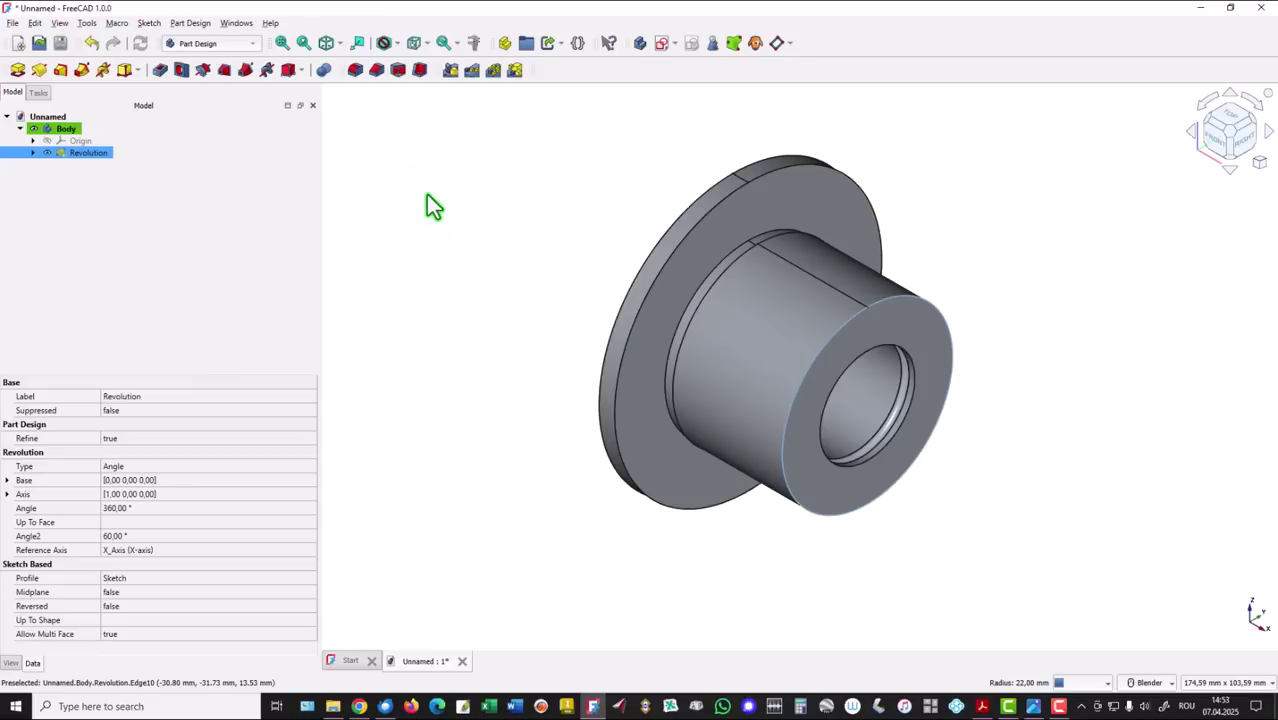
{"action": "left_click", "coordinate": [379, 71]}
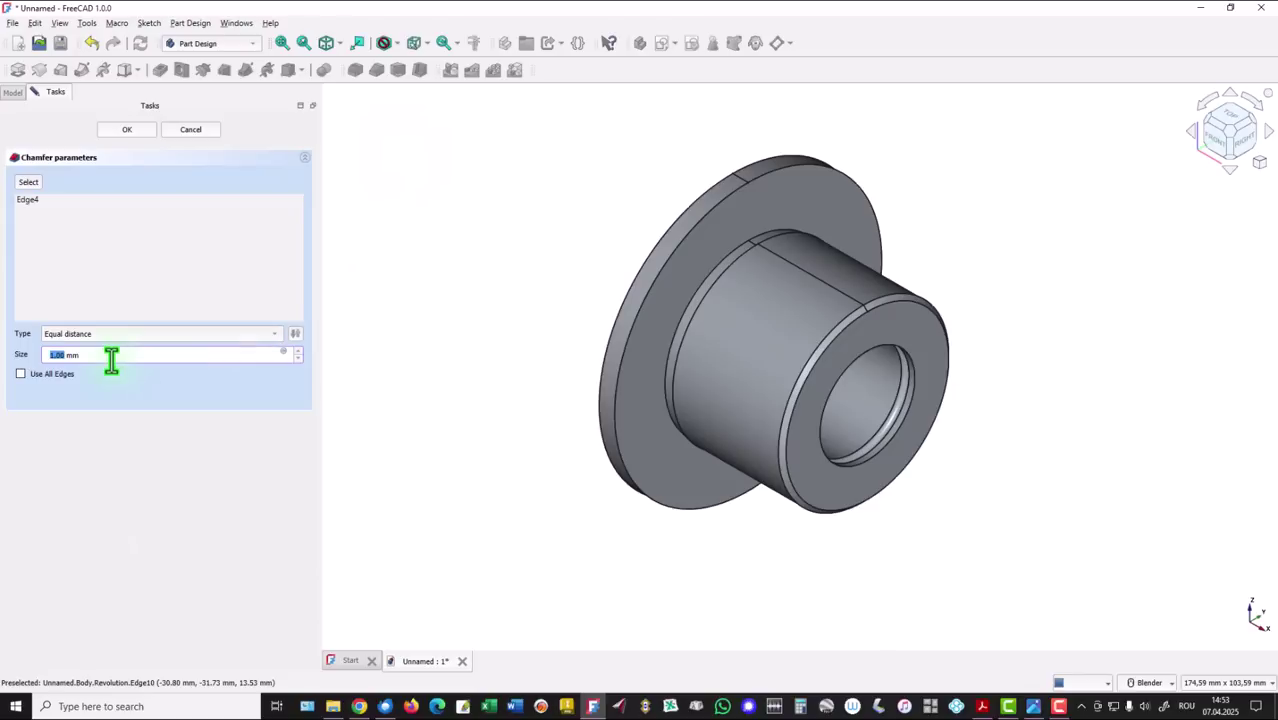
{"action": "scroll", "coordinate": [110, 358], "scroll_direction": "up", "scroll_amount": 1}
{"action": "left_click", "coordinate": [110, 357]}
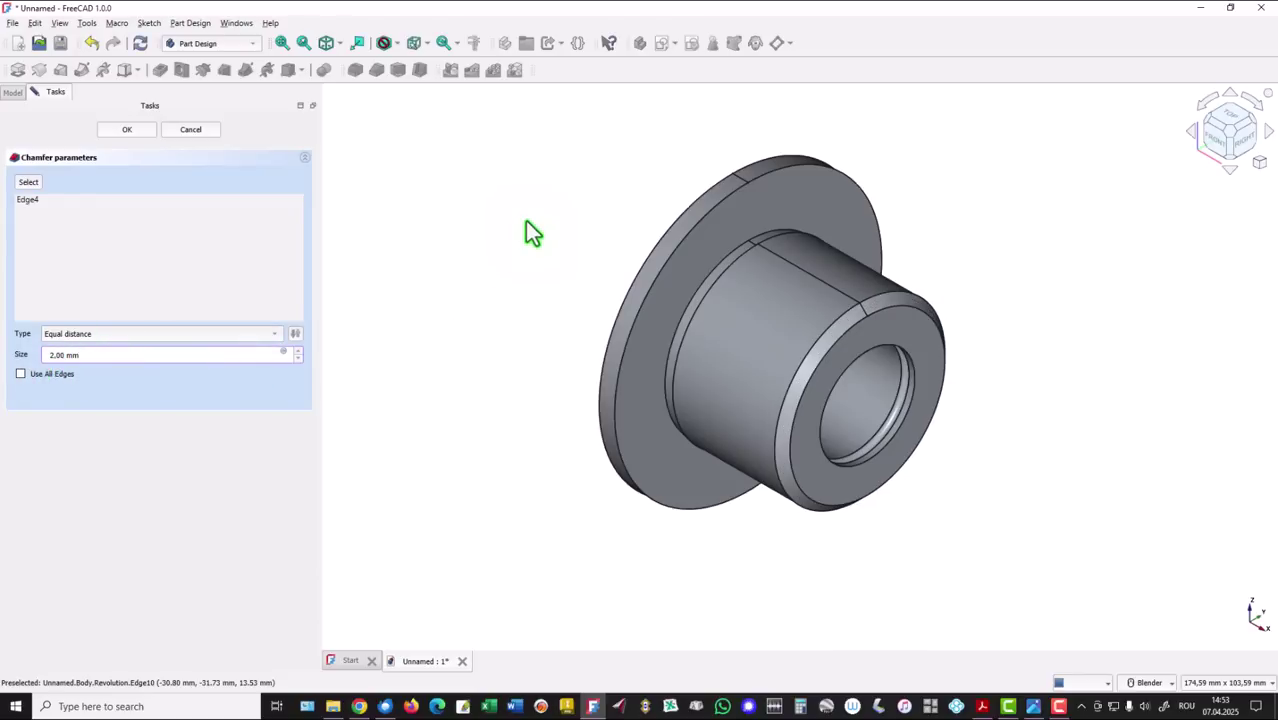
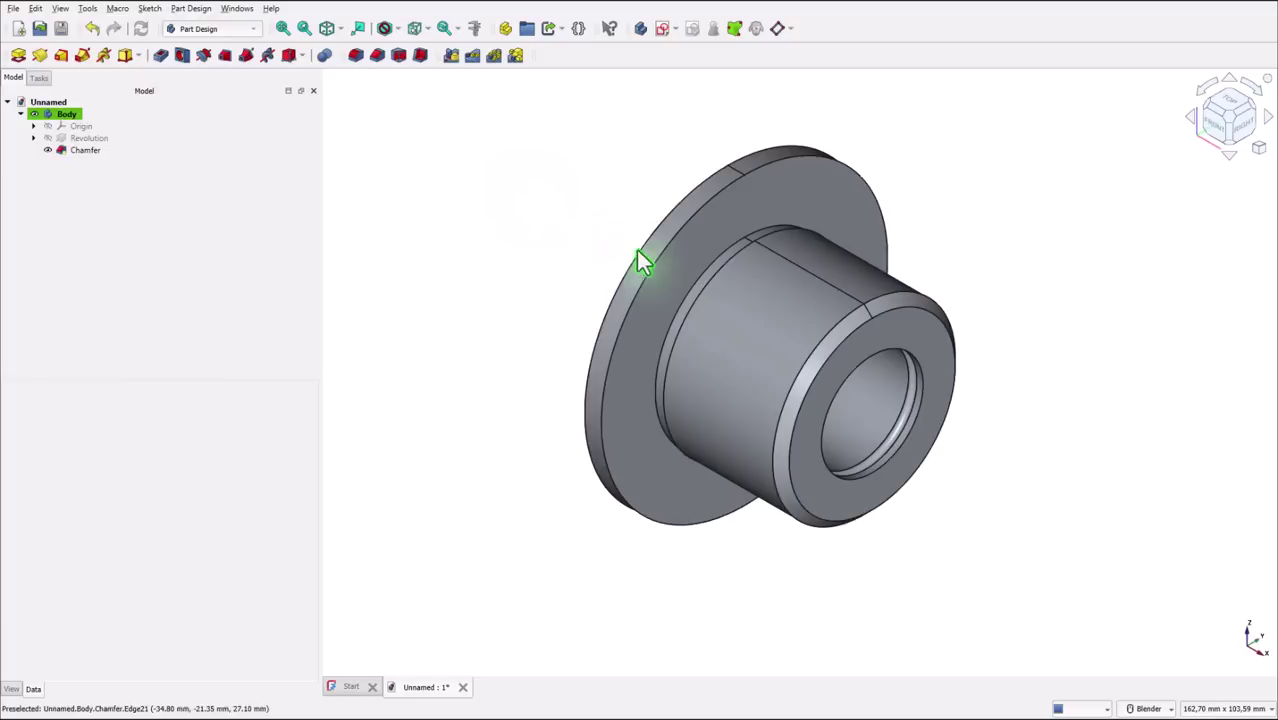
Step: Start a sketch on the flange face on the sleeve side and link the flange's outer circle as external geometry
{"action": "left_click", "coordinate": [657, 320]}
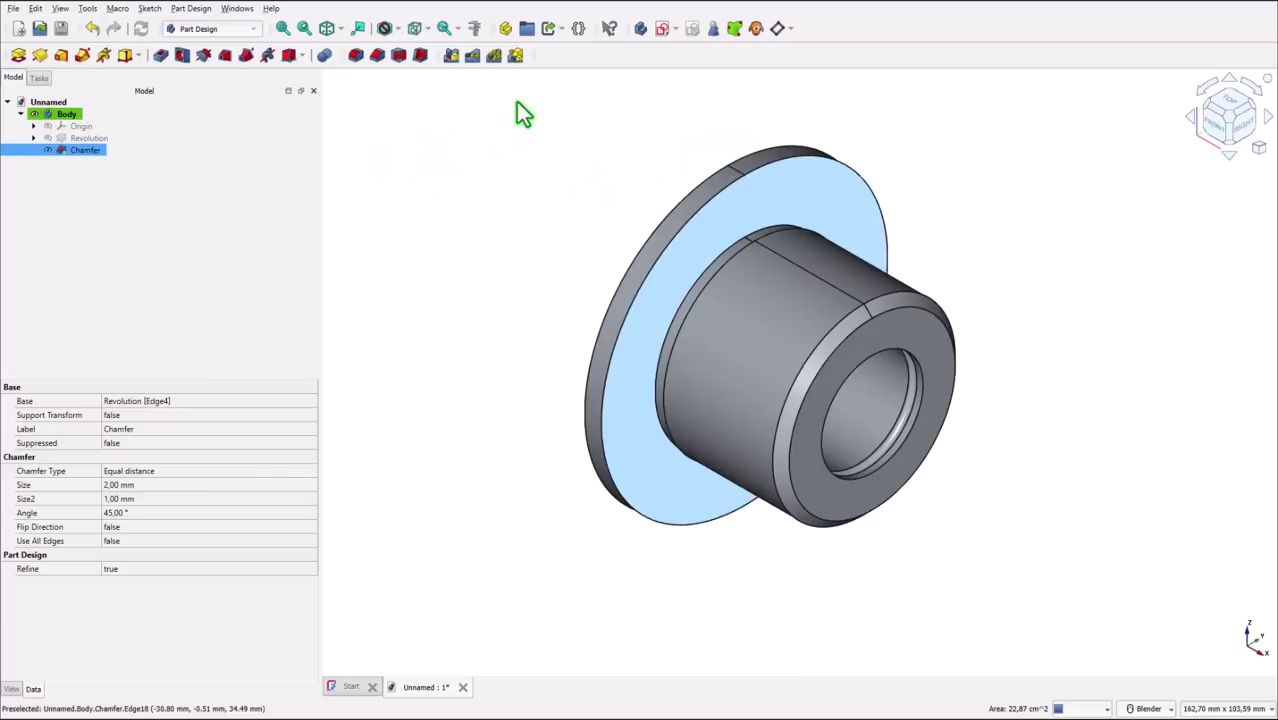
{"action": "left_click", "coordinate": [661, 29]}
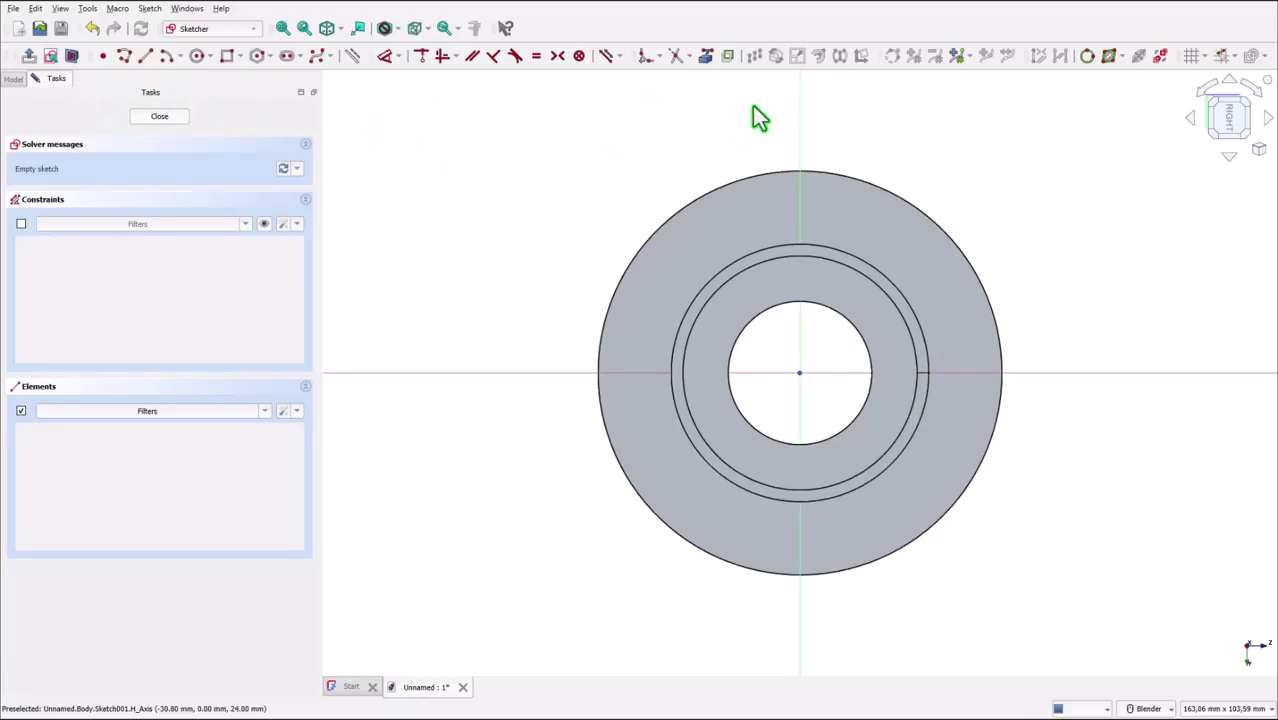
{"action": "left_click", "coordinate": [706, 56]}
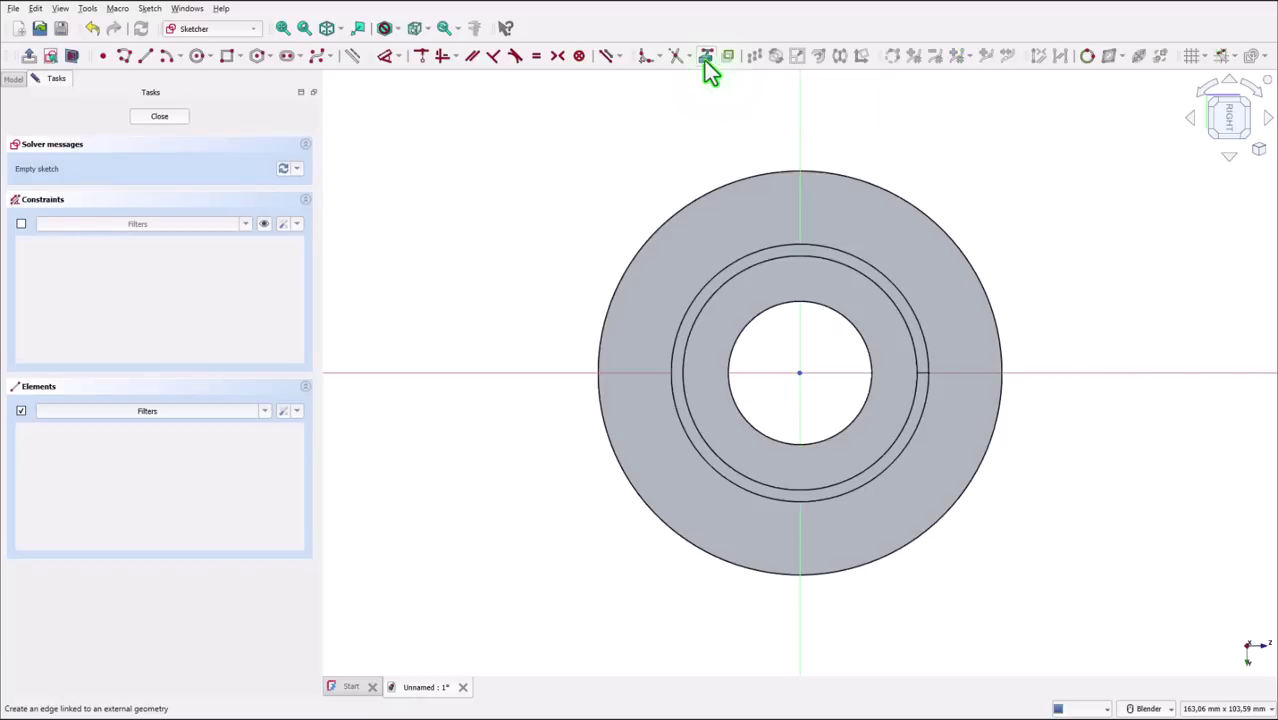
{"action": "left_click", "coordinate": [721, 189]}
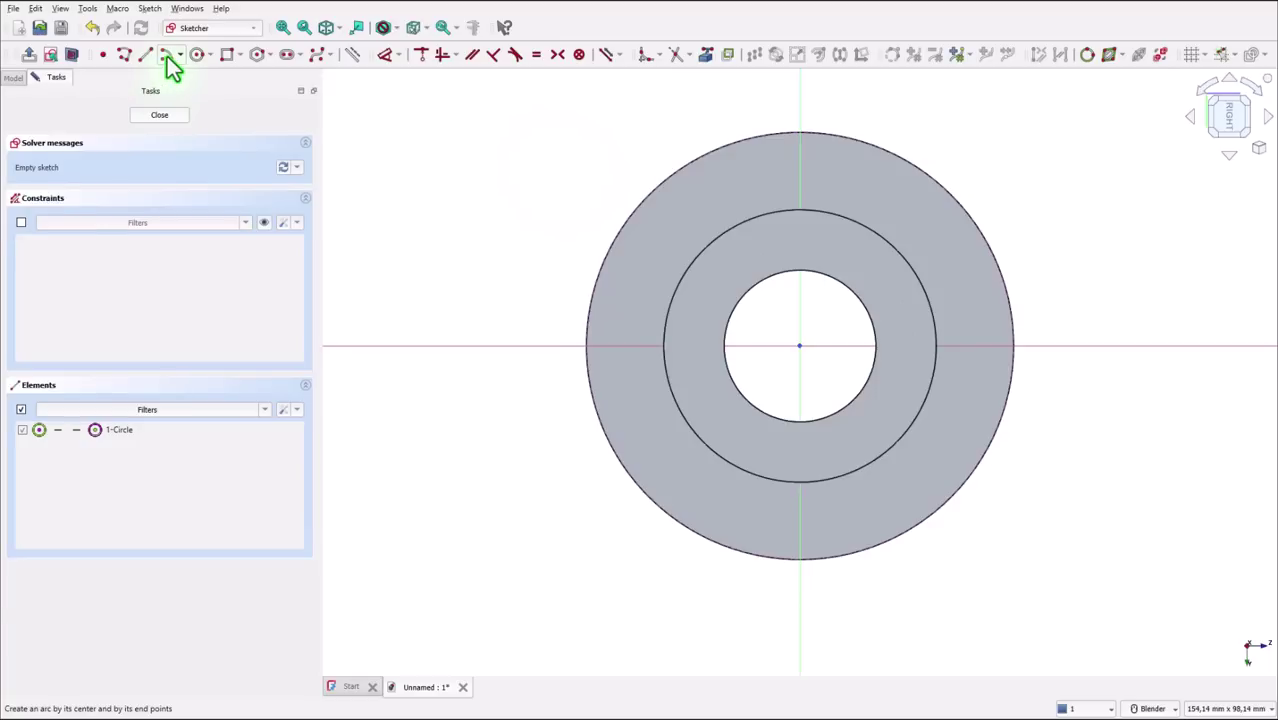
Step: Draw an origin-centred arc over the upper part of the flange's outer circle and constrain its endpoints horizontally level
{"action": "left_click", "coordinate": [168, 56]}
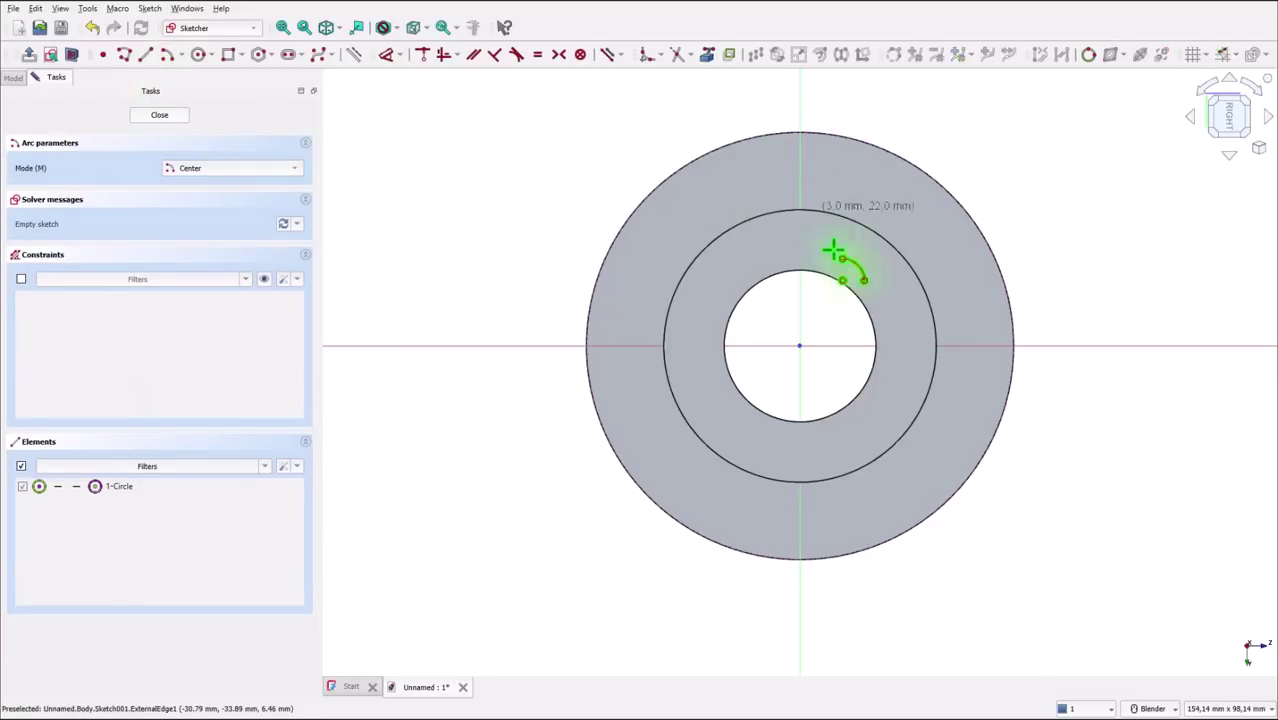
{"action": "left_click", "coordinate": [796, 345]}
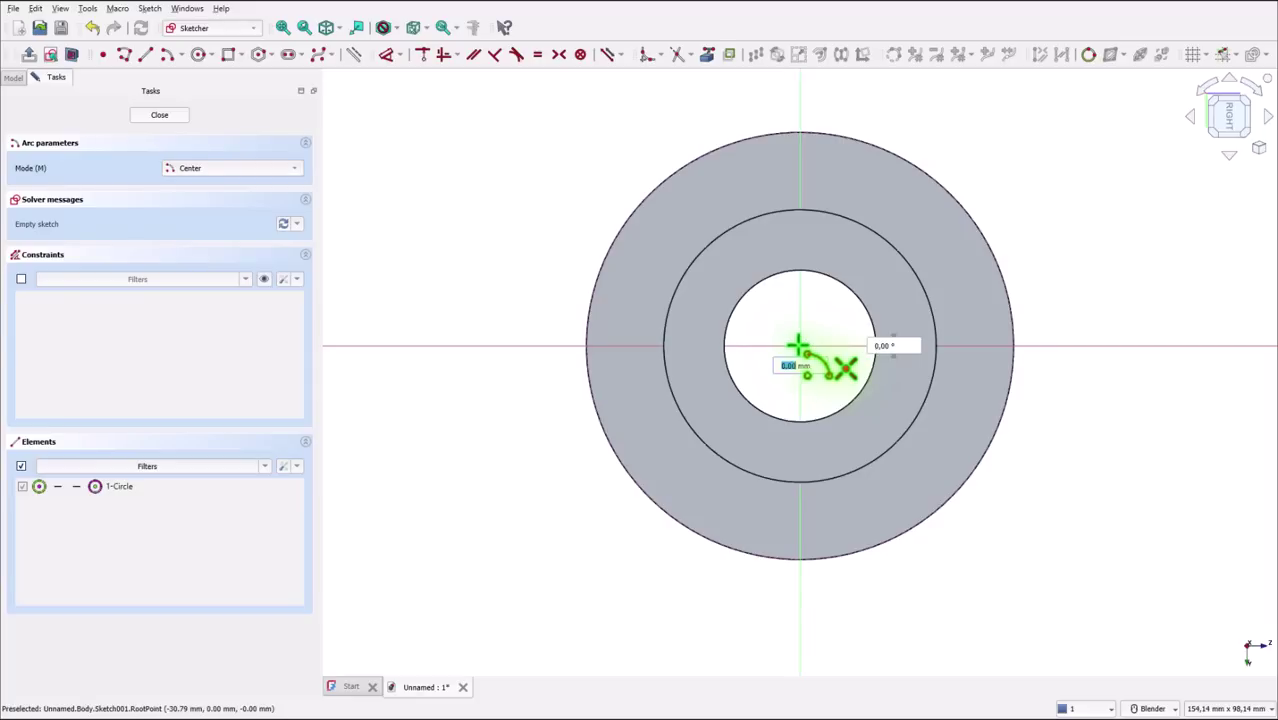
{"action": "left_click", "coordinate": [966, 208]}
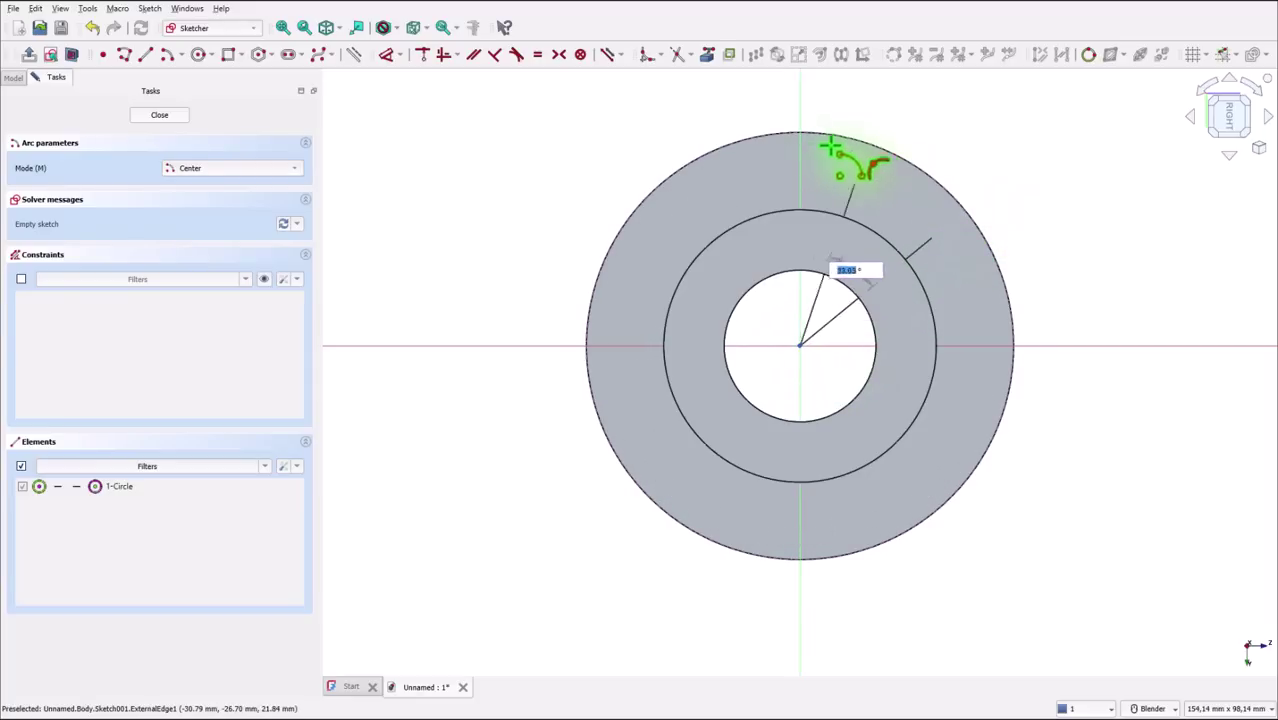
{"action": "left_click", "coordinate": [620, 220]}
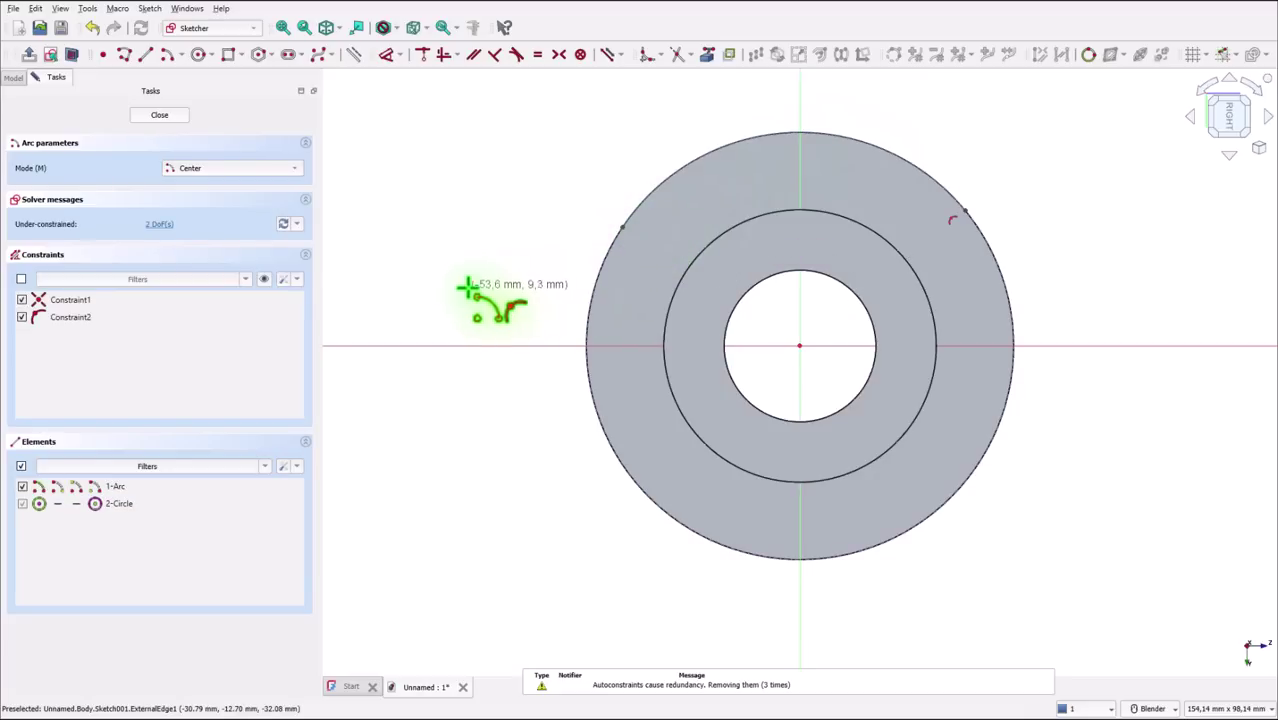
{"action": "right_click", "coordinate": [481, 135]}
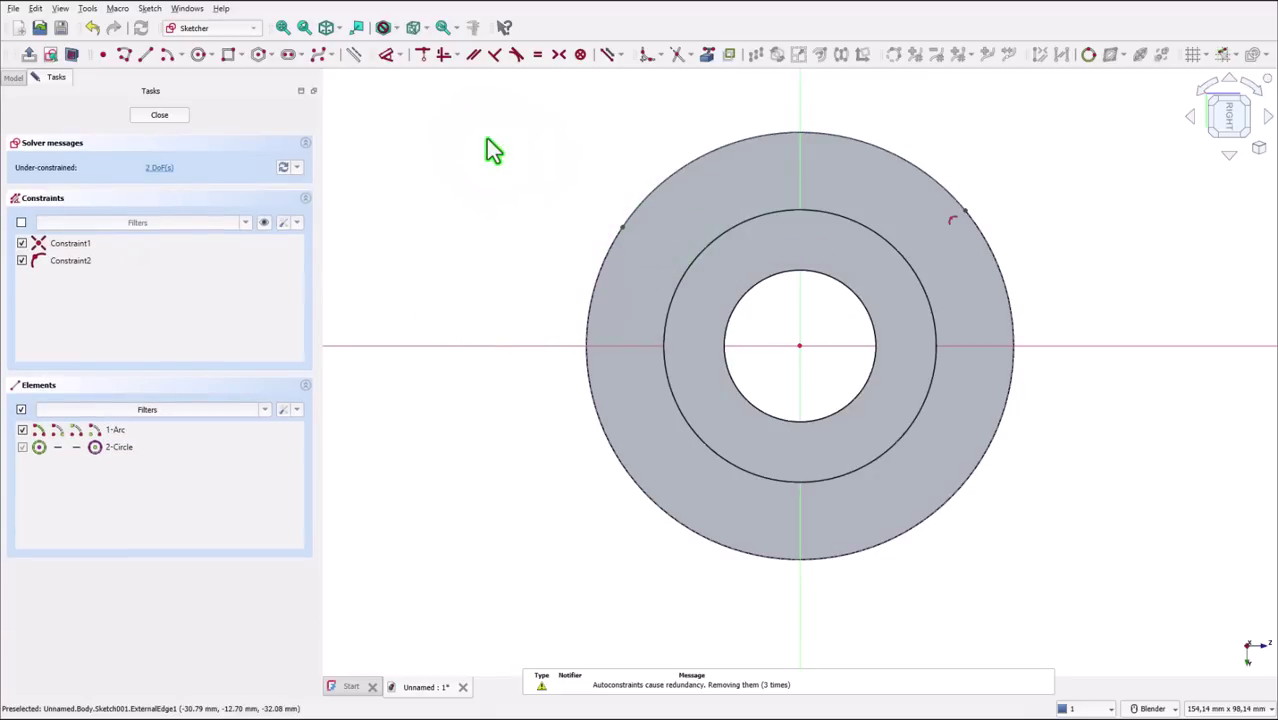
{"action": "left_click", "coordinate": [621, 238]}
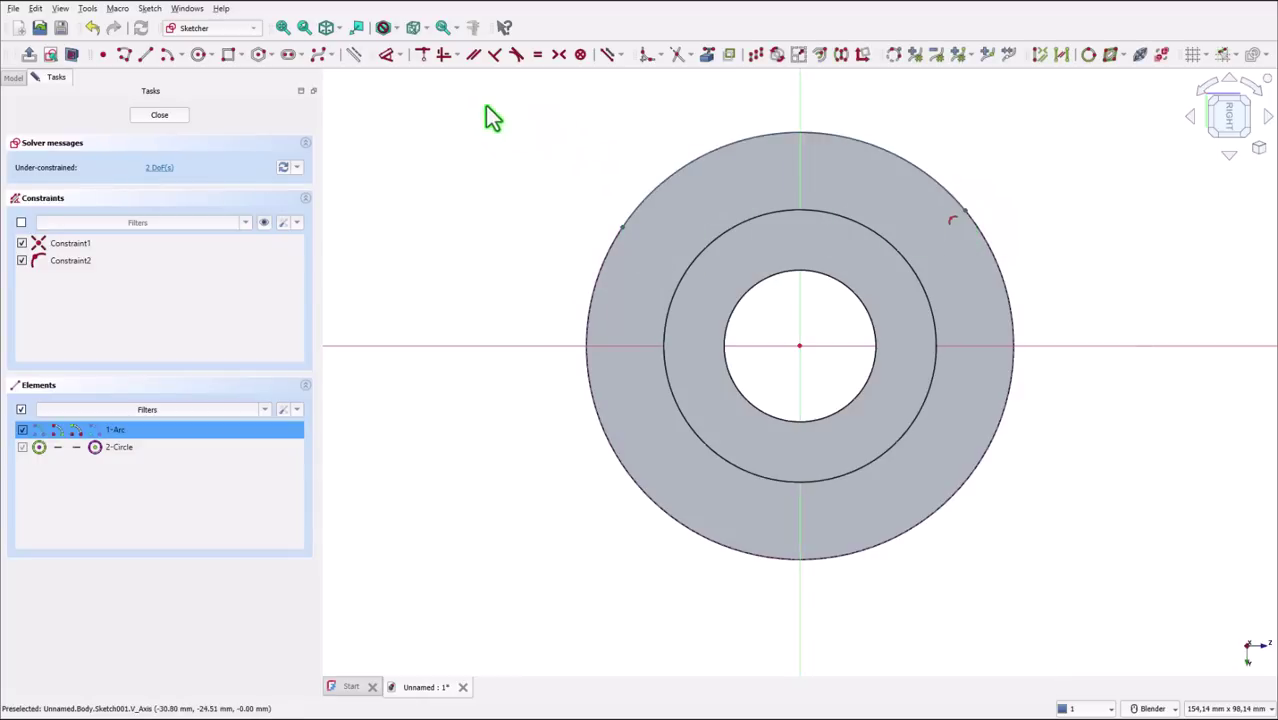
{"action": "left_click", "coordinate": [444, 56]}
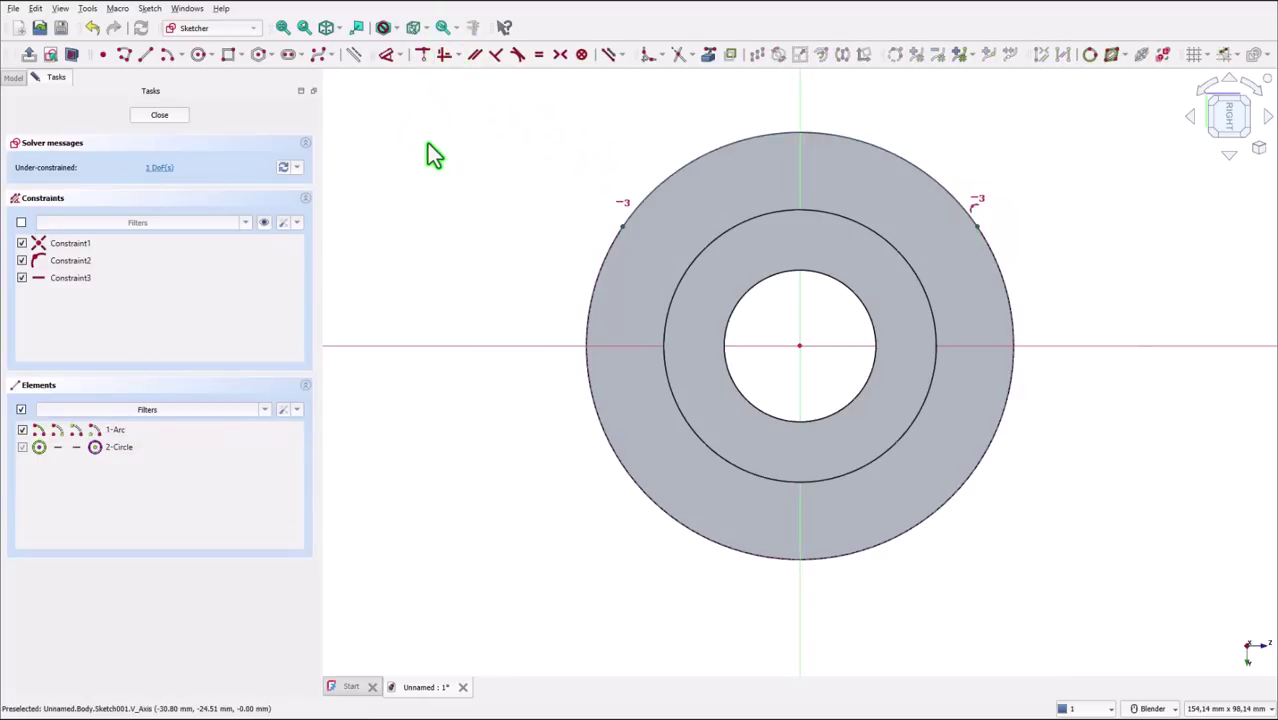
Step: Close the arc with a straight horizontal line between its two endpoints
{"action": "left_click", "coordinate": [146, 55]}
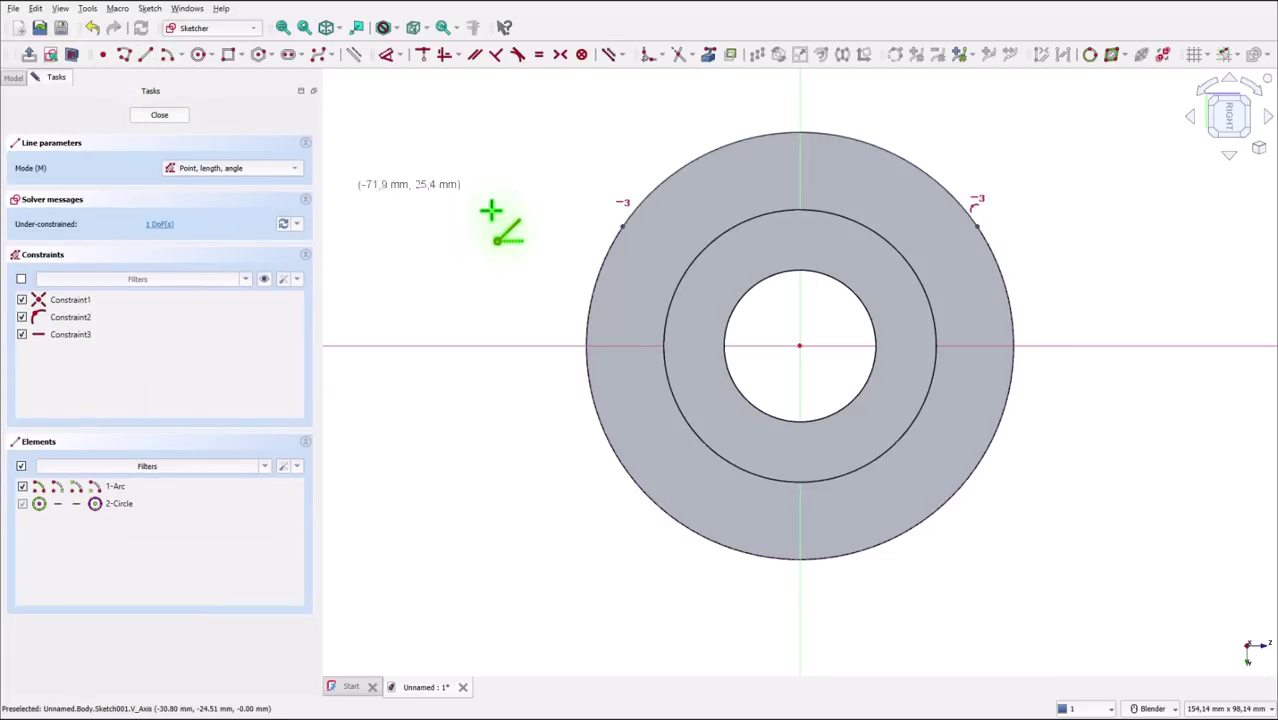
{"action": "left_click", "coordinate": [622, 226]}
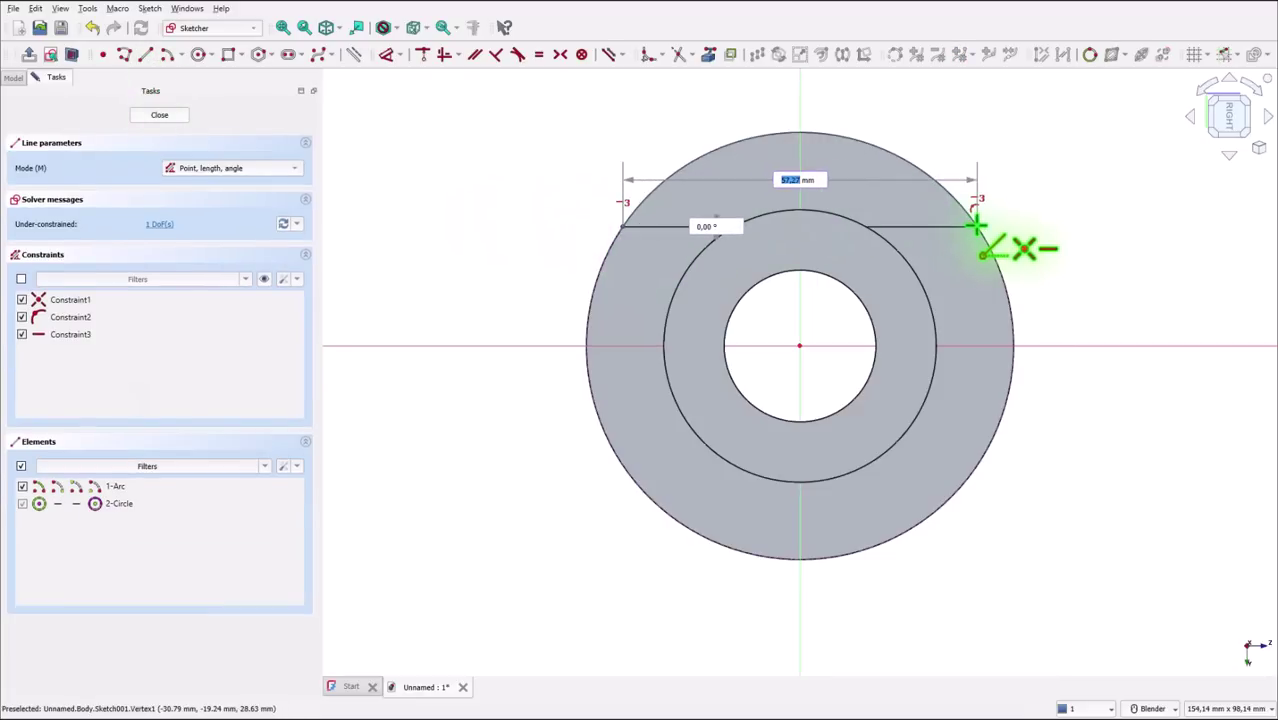
{"action": "left_click", "coordinate": [975, 226]}
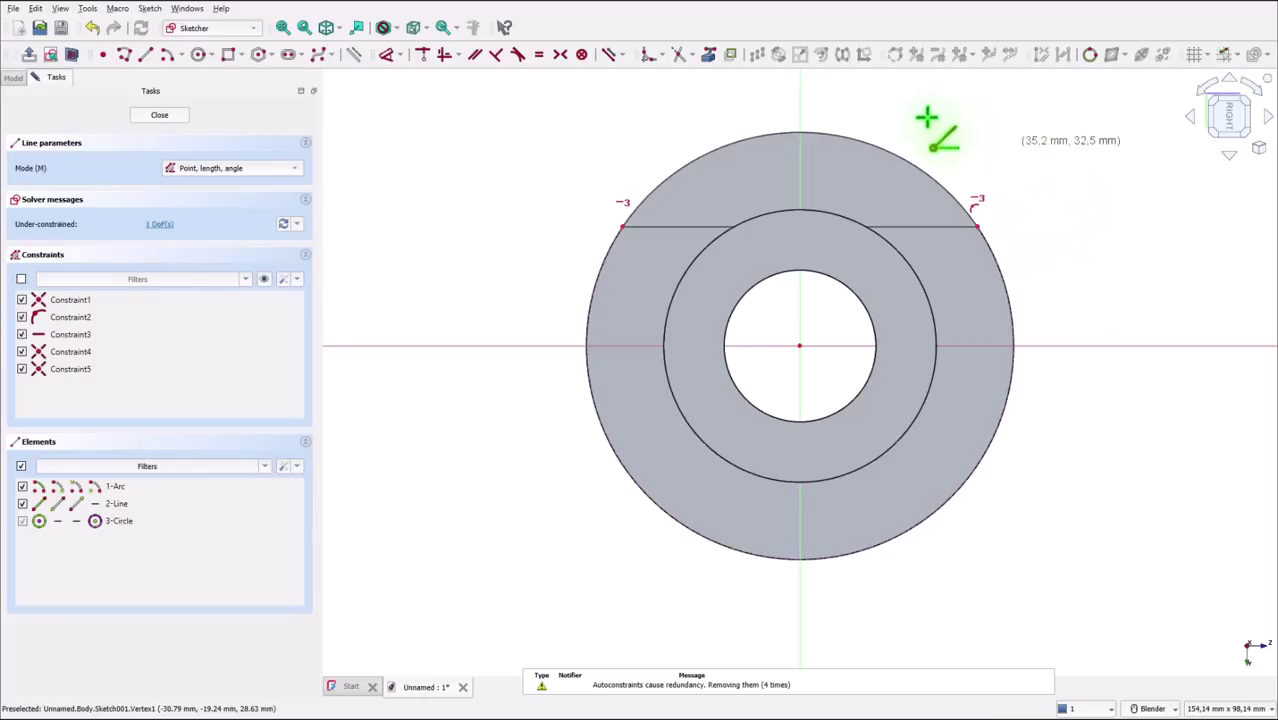
Step: Dimension the chord line at 26 mm from the horizontal axis and close the sketch
{"action": "left_click", "coordinate": [383, 55]}
{"action": "left_click", "coordinate": [653, 226]}
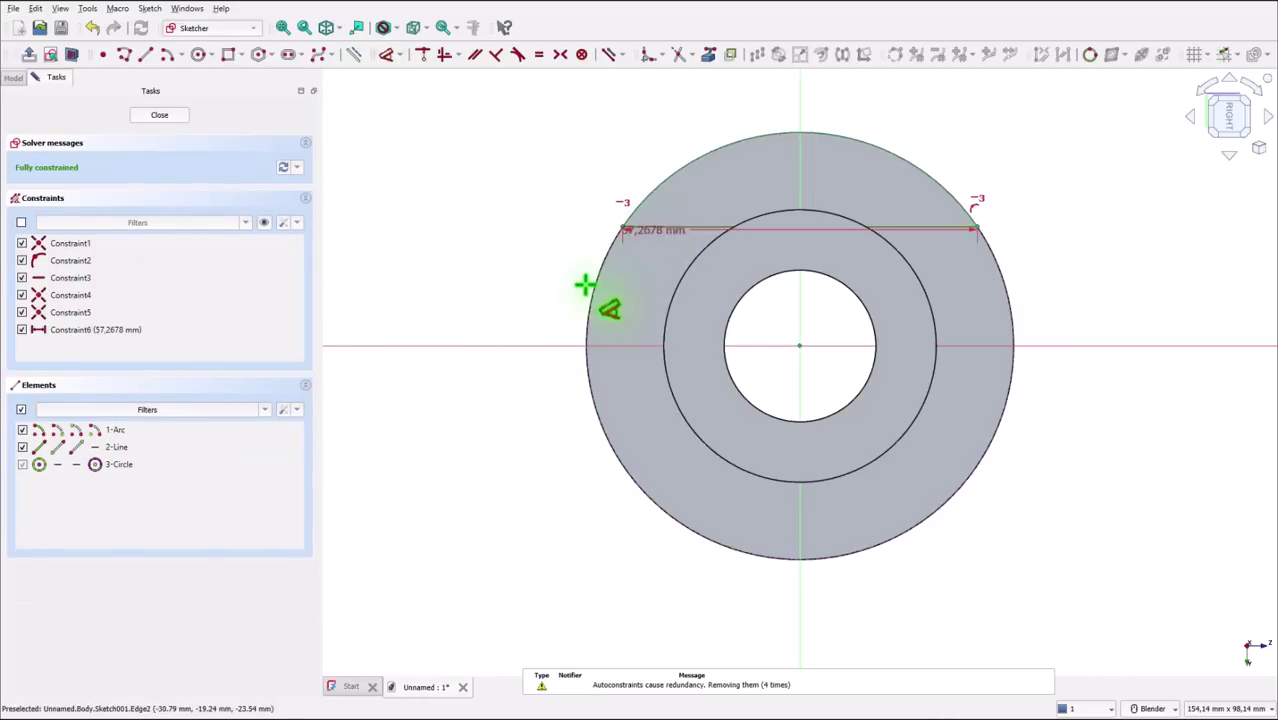
{"action": "left_click", "coordinate": [531, 345]}
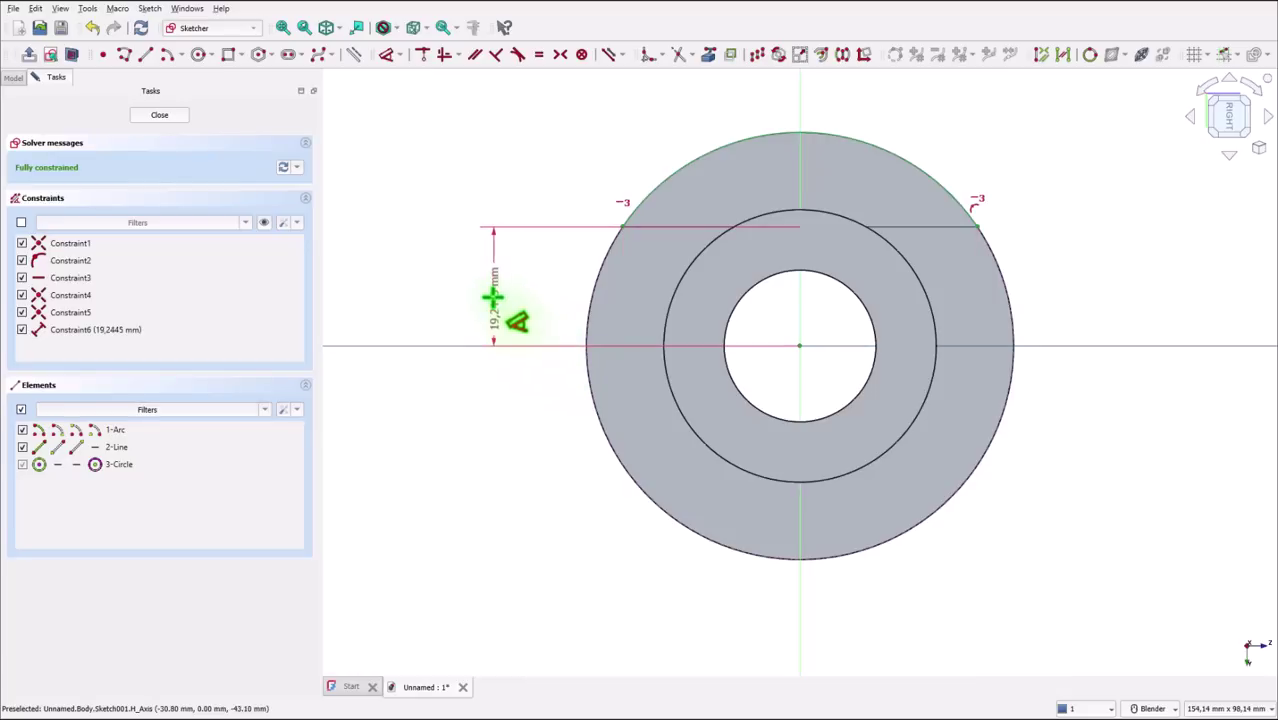
{"action": "left_click", "coordinate": [492, 300]}
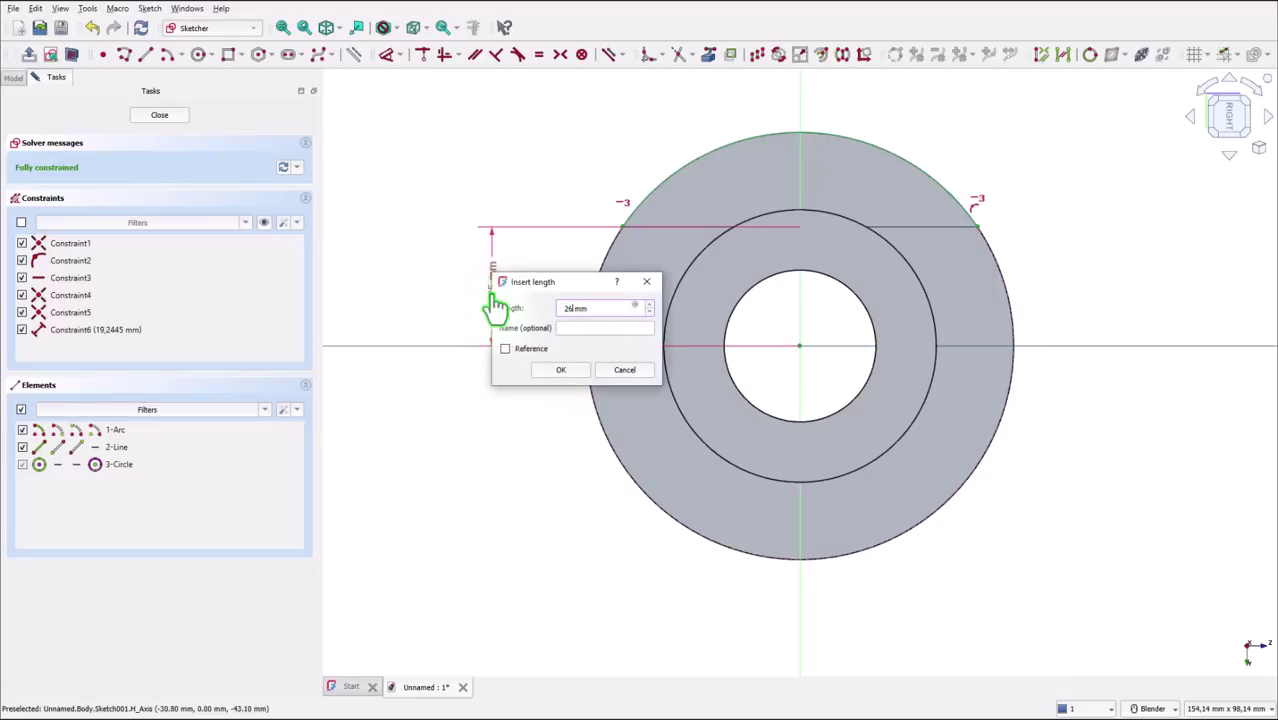
{"action": "type", "text": "26"}
{"action": "key", "text": "Return"}
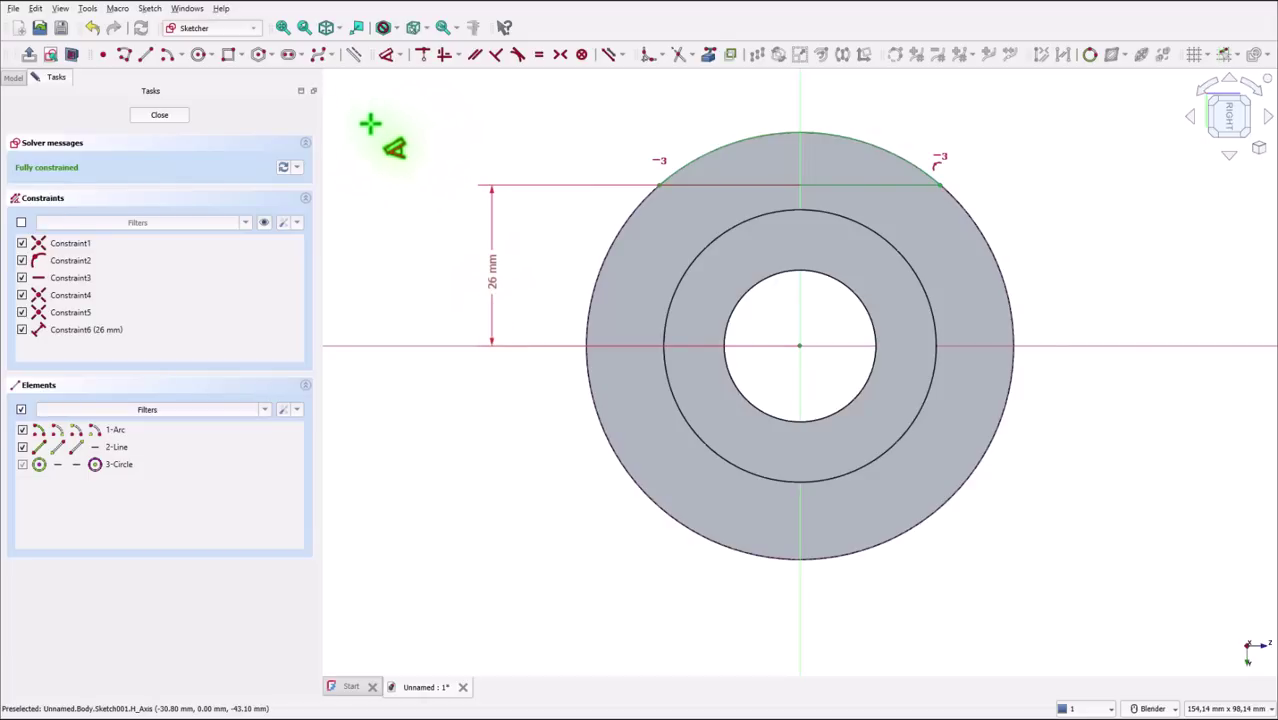
{"action": "left_click", "coordinate": [155, 120]}
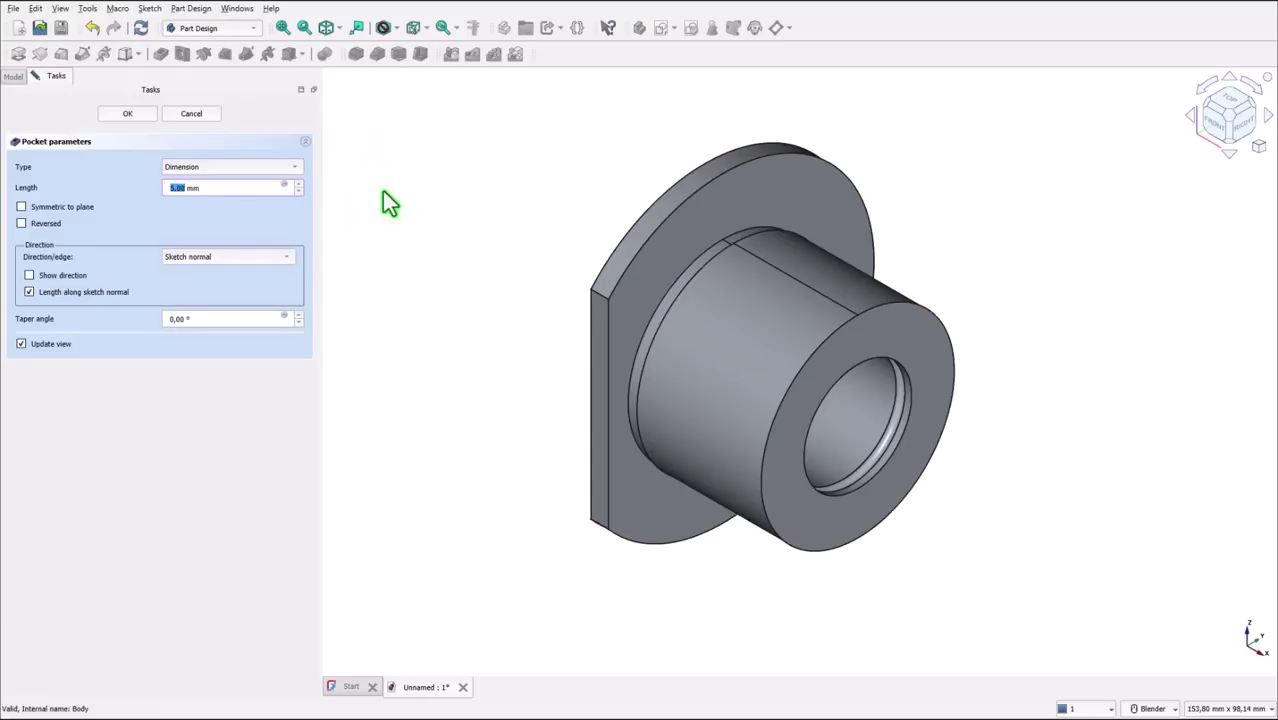
Step: Cut the flat on the flange by pocketing the chord sketch with the Through all type
{"action": "left_click", "coordinate": [213, 168]}
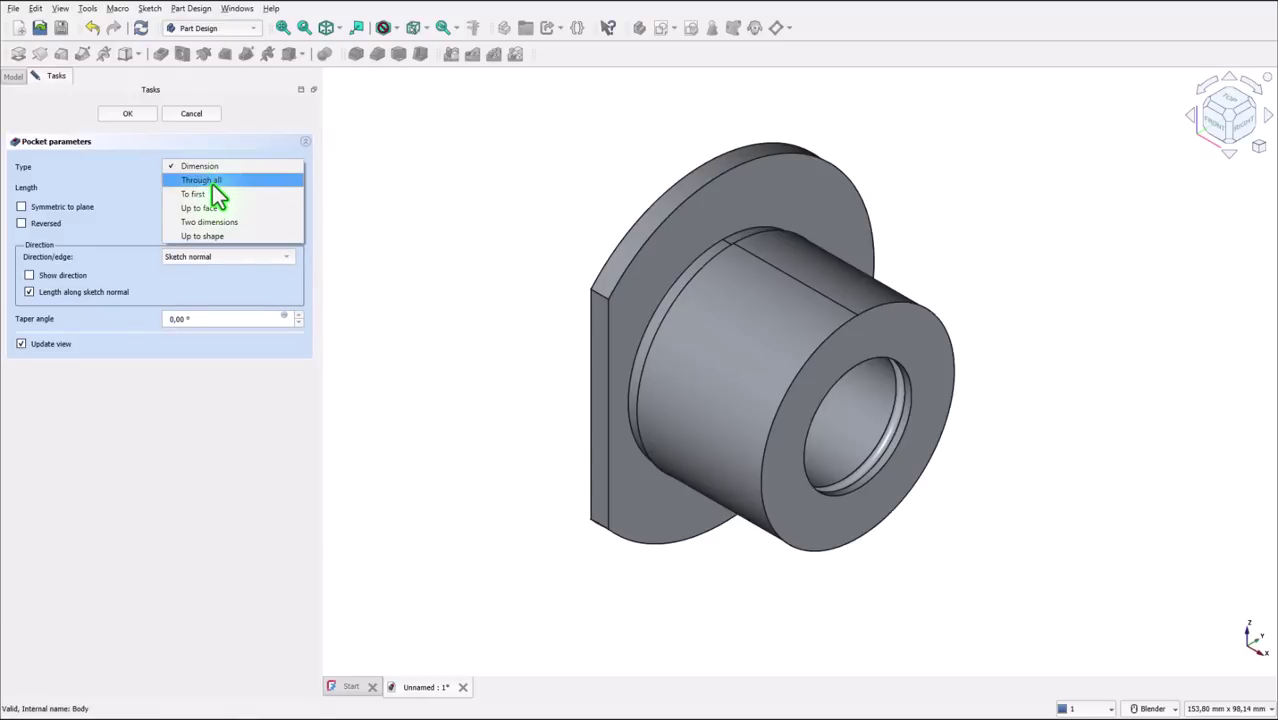
{"action": "left_click", "coordinate": [212, 184]}
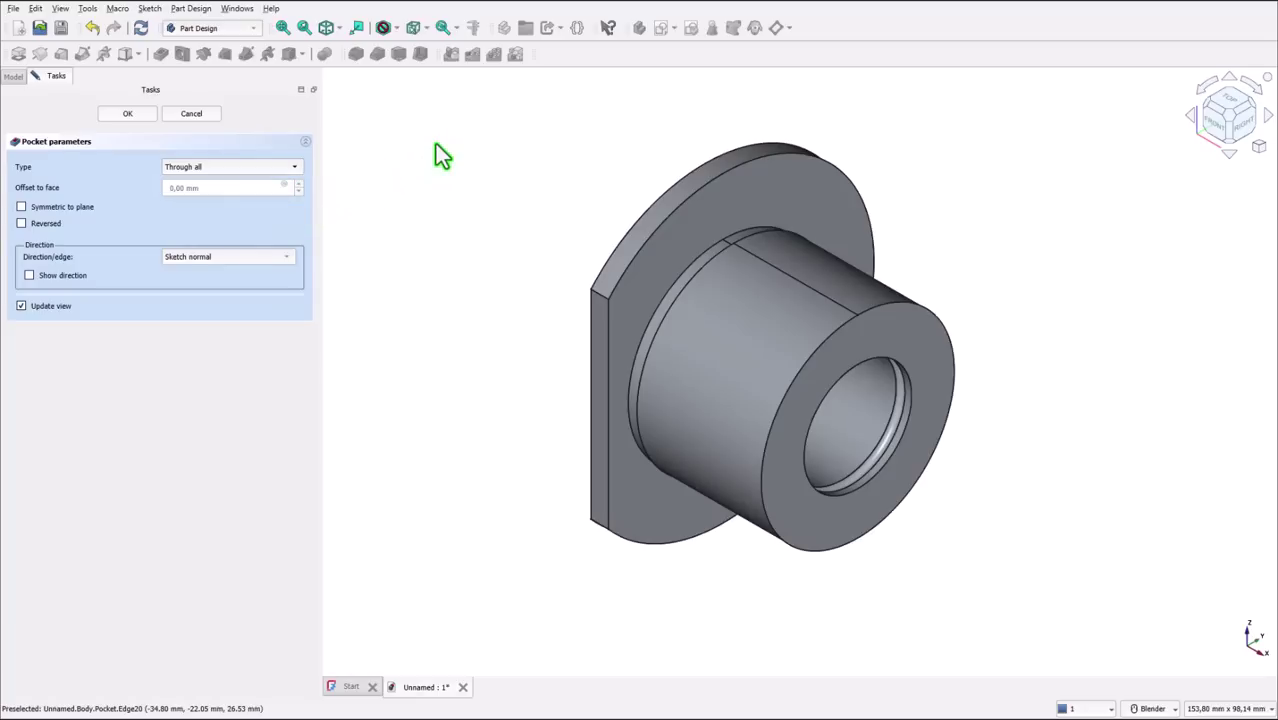
{"action": "left_click", "coordinate": [124, 114]}
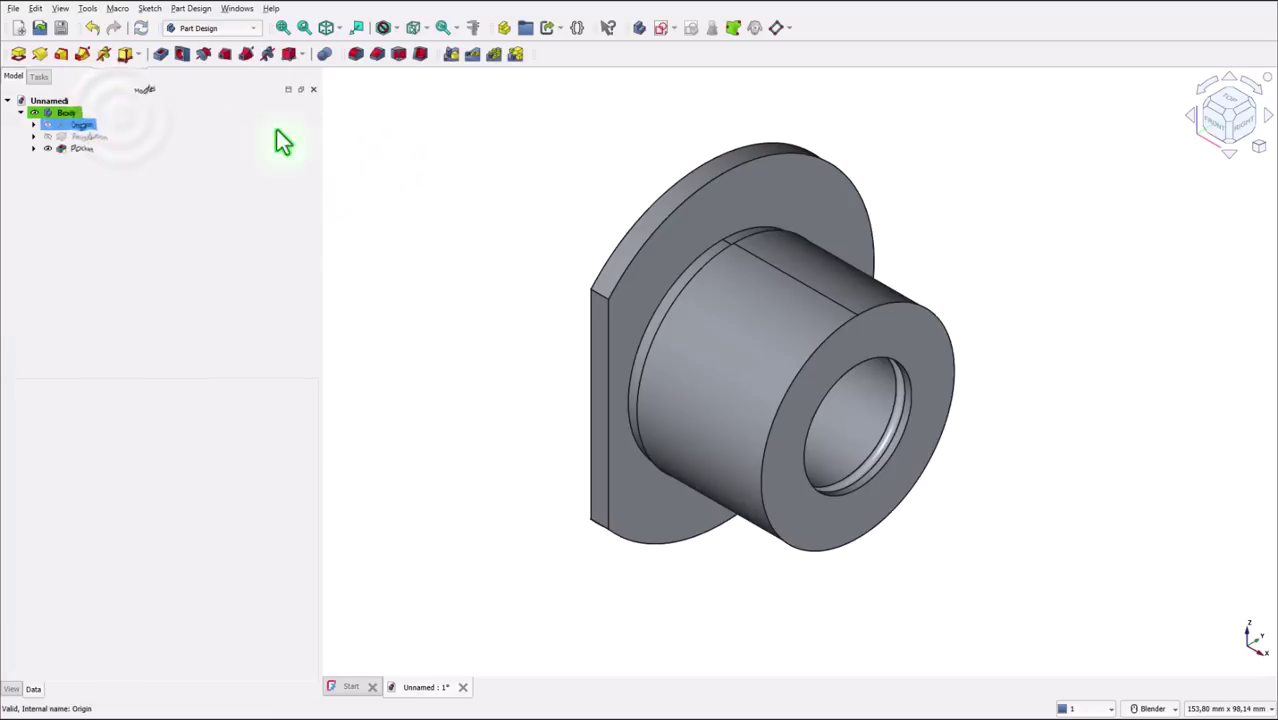
Step: Check the slot dimensions in the reference drawing, then start a sketch on the XZ-plane with the body shown in section
{"action": "key", "text": "alt+Tab"}
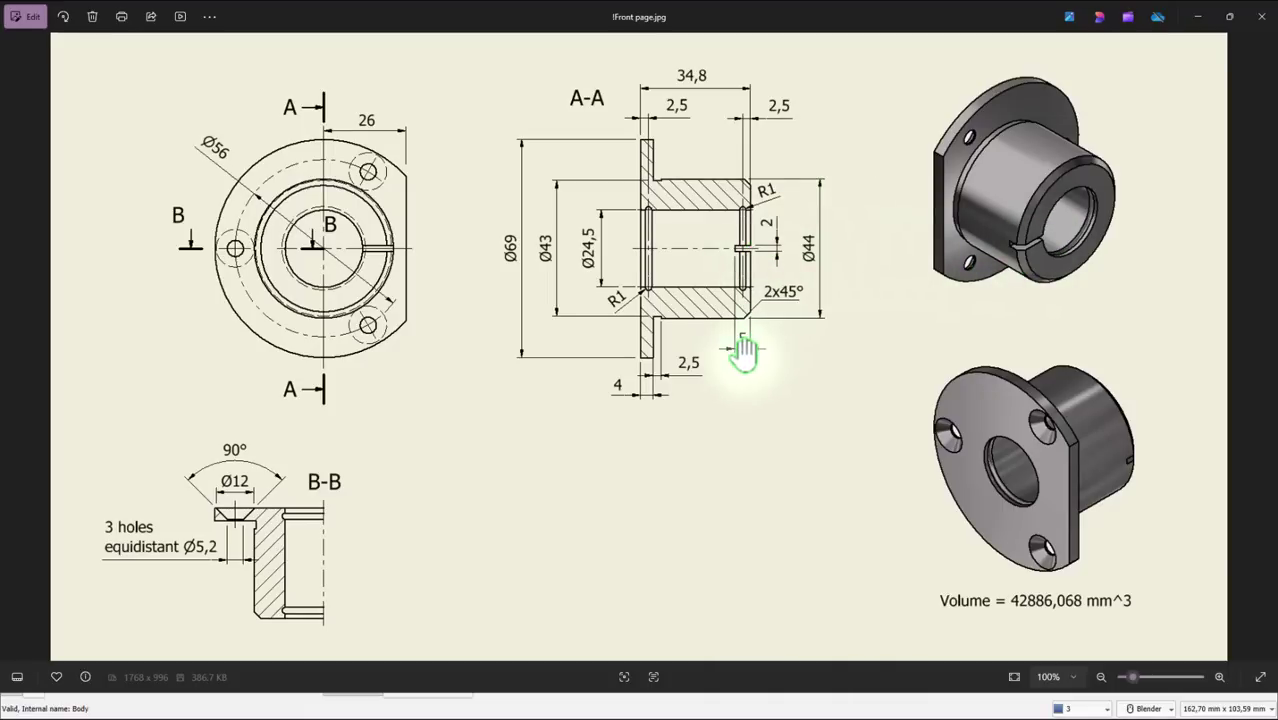
{"action": "key", "text": "alt+Tab"}
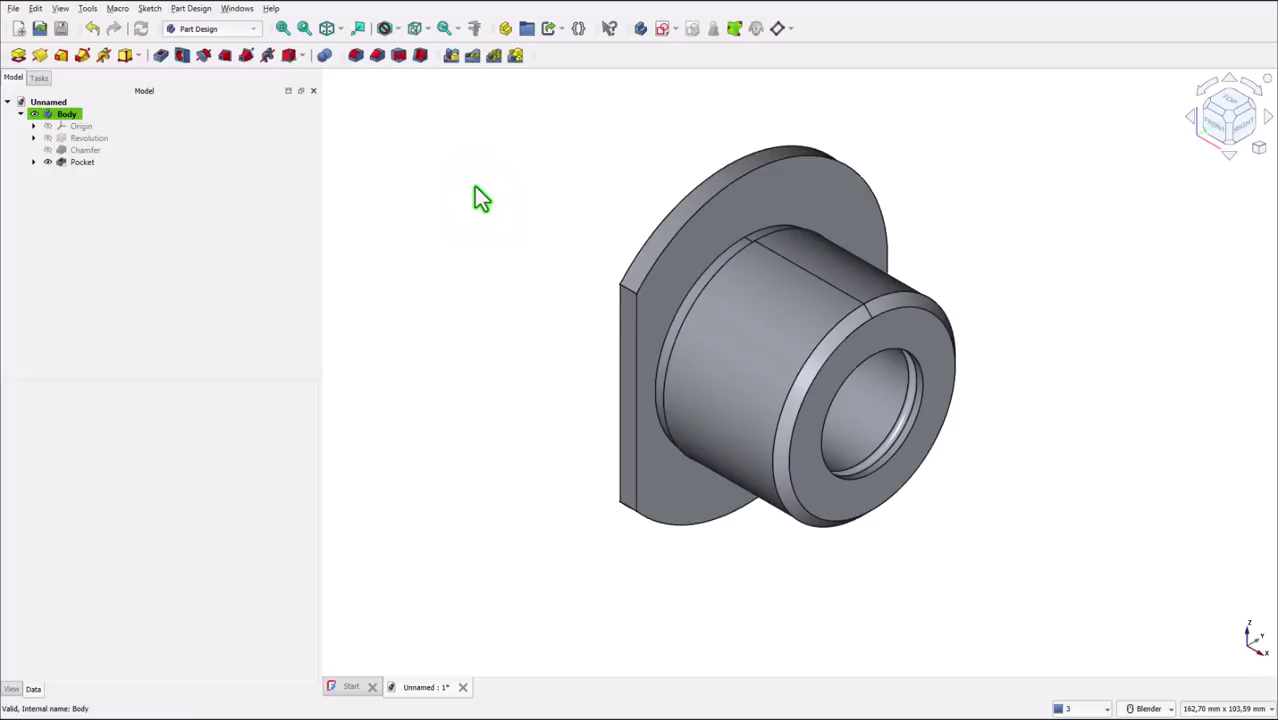
{"action": "left_click", "coordinate": [664, 30]}
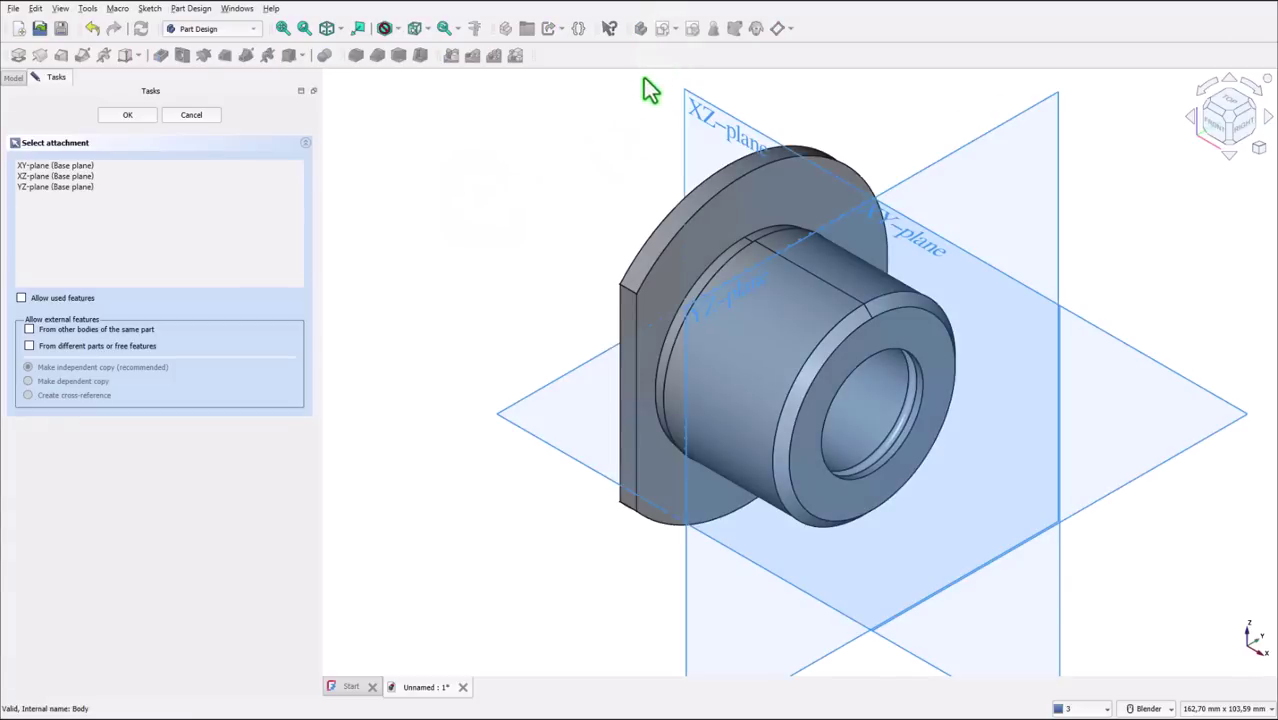
{"action": "left_click", "coordinate": [716, 132]}
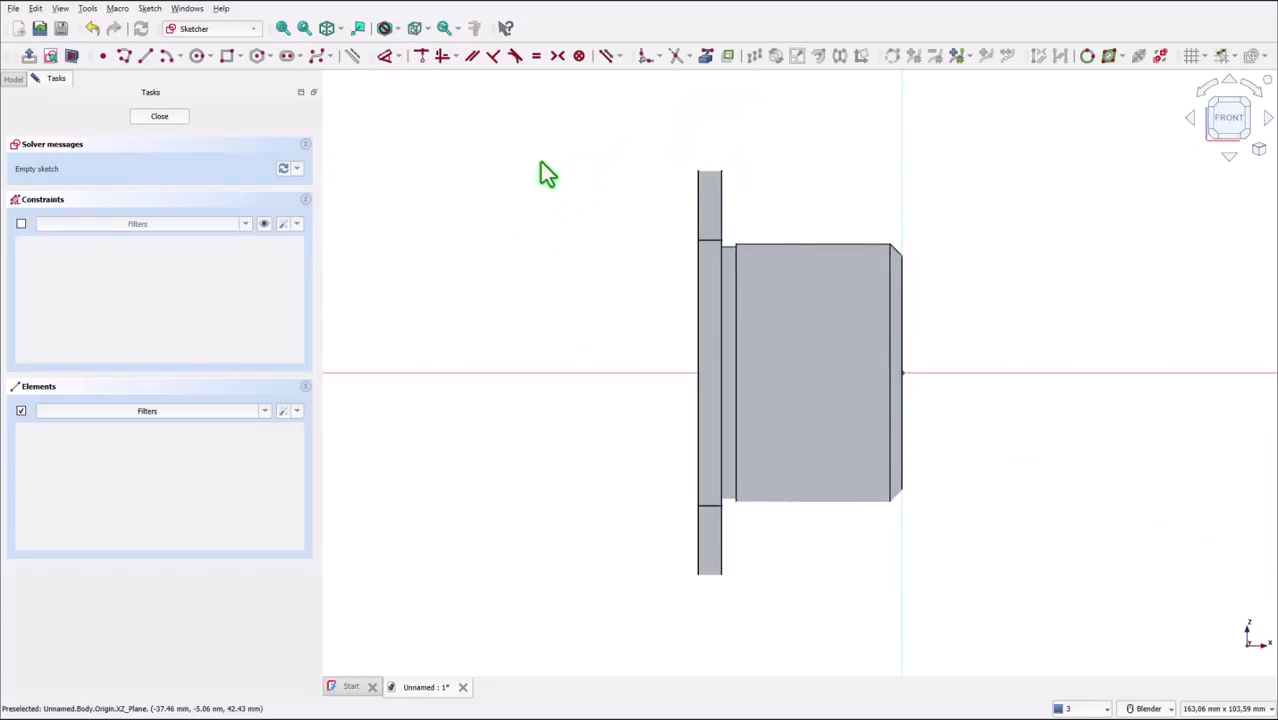
{"action": "left_click", "coordinate": [71, 56]}
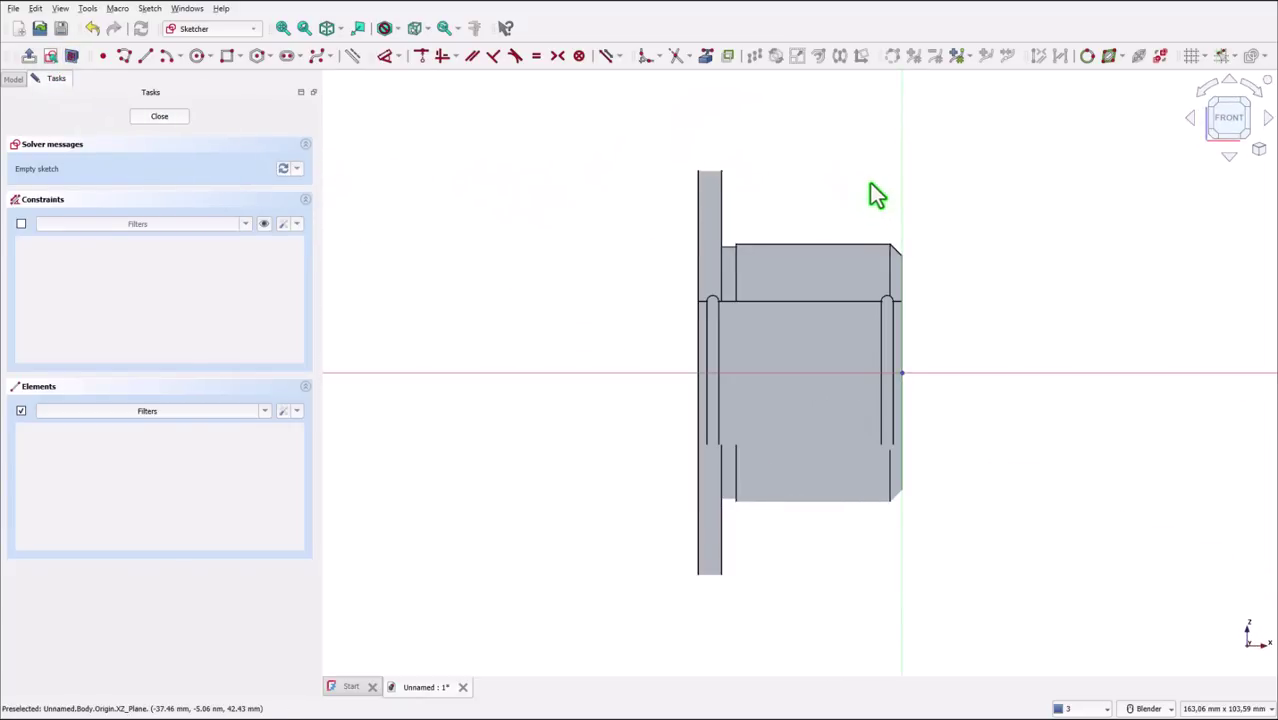
Step: Draw a rectangle about 10 by 5 mm across the horizontal axis, overlapping the sleeve's free end
{"action": "left_click", "coordinate": [229, 57]}
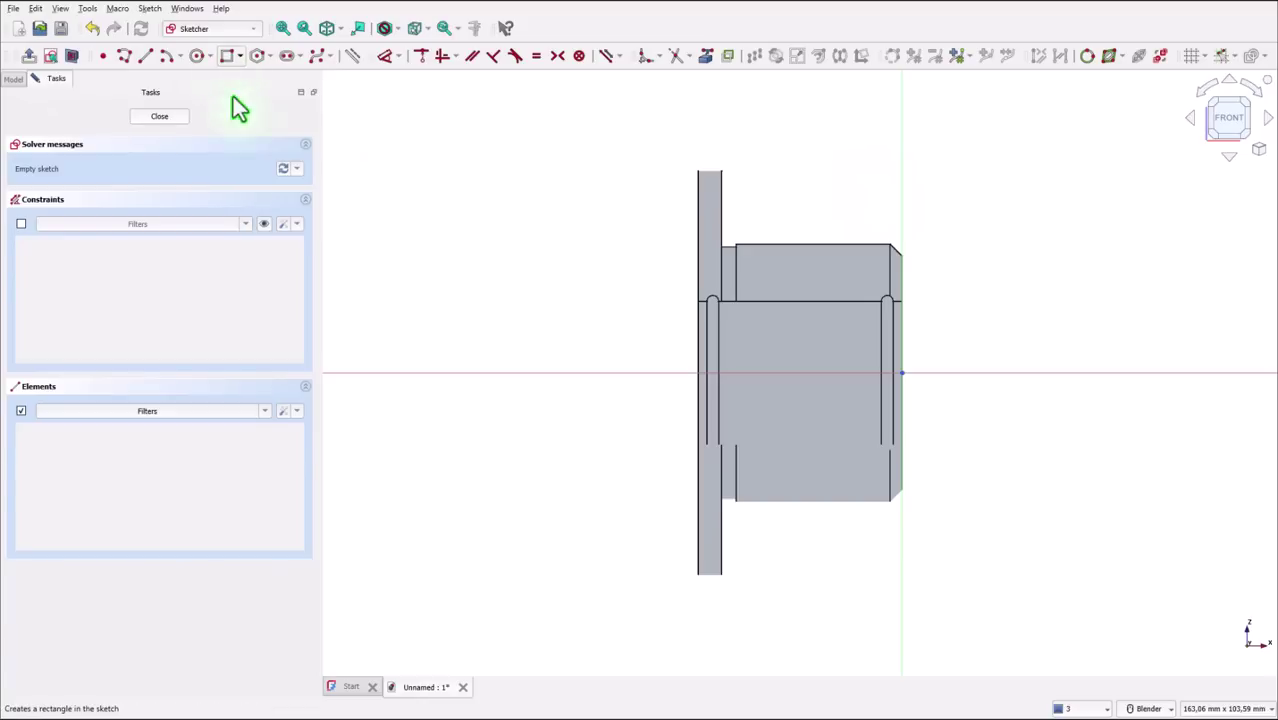
{"action": "left_click", "coordinate": [858, 362]}
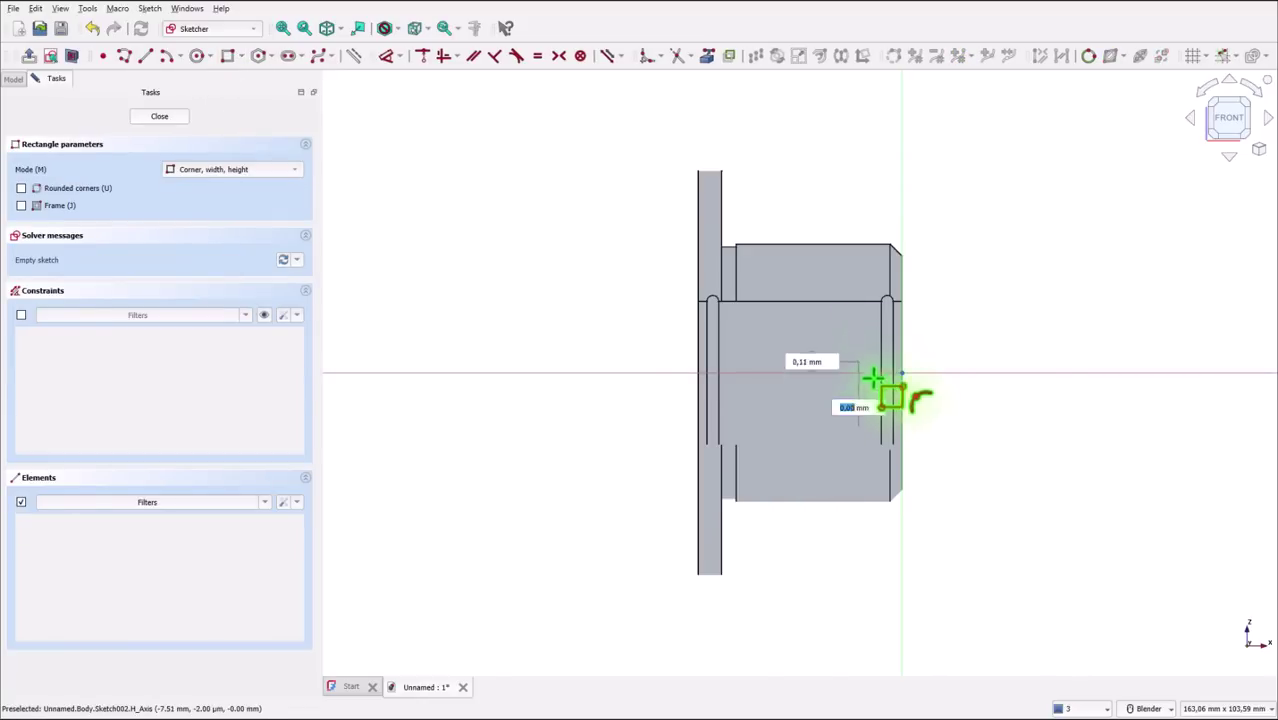
{"action": "left_click", "coordinate": [919, 391]}
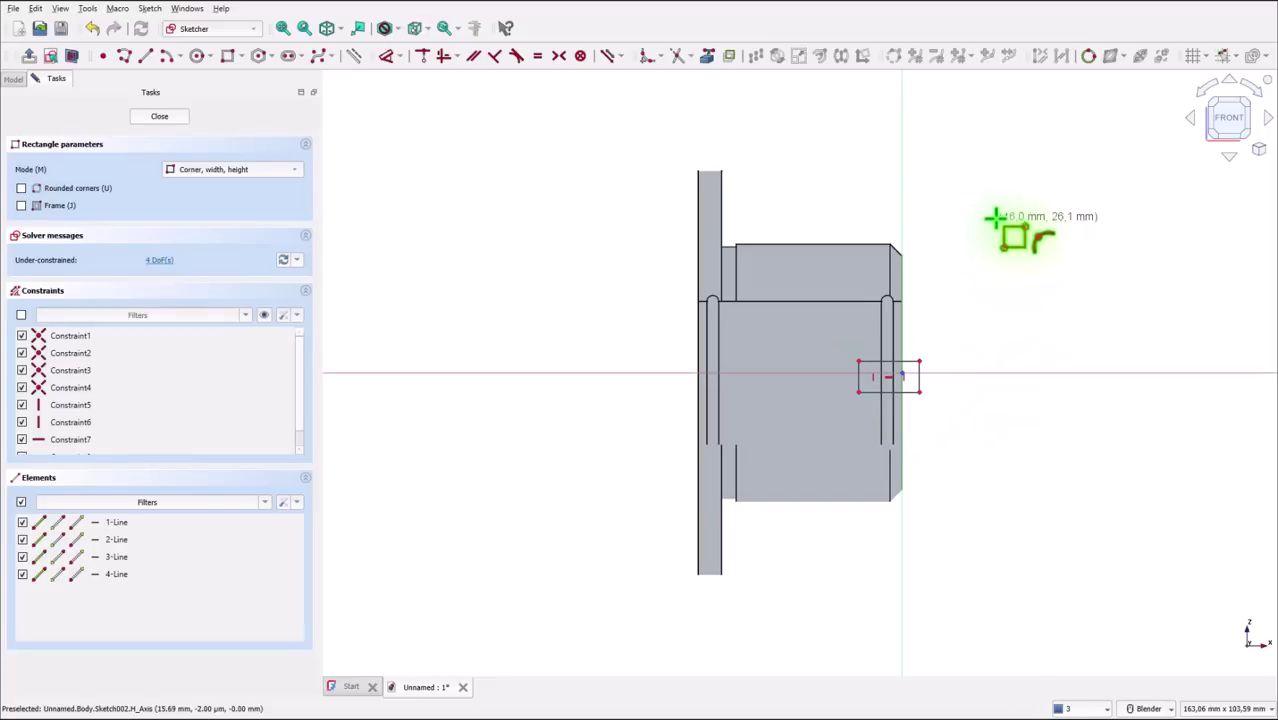
{"action": "scroll", "coordinate": [935, 400], "scroll_direction": "up", "scroll_amount": 3}
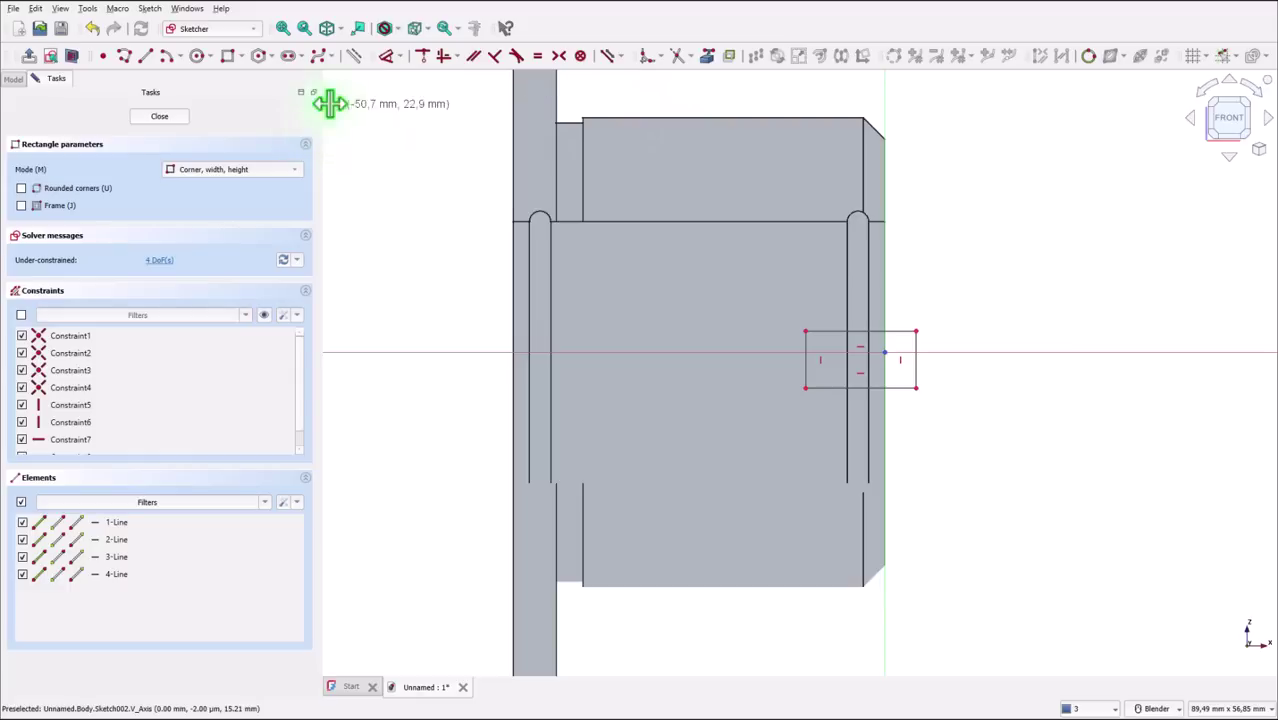
Step: Dimension the slot rectangle 2 mm high and 5 mm long
{"action": "left_click", "coordinate": [388, 56]}
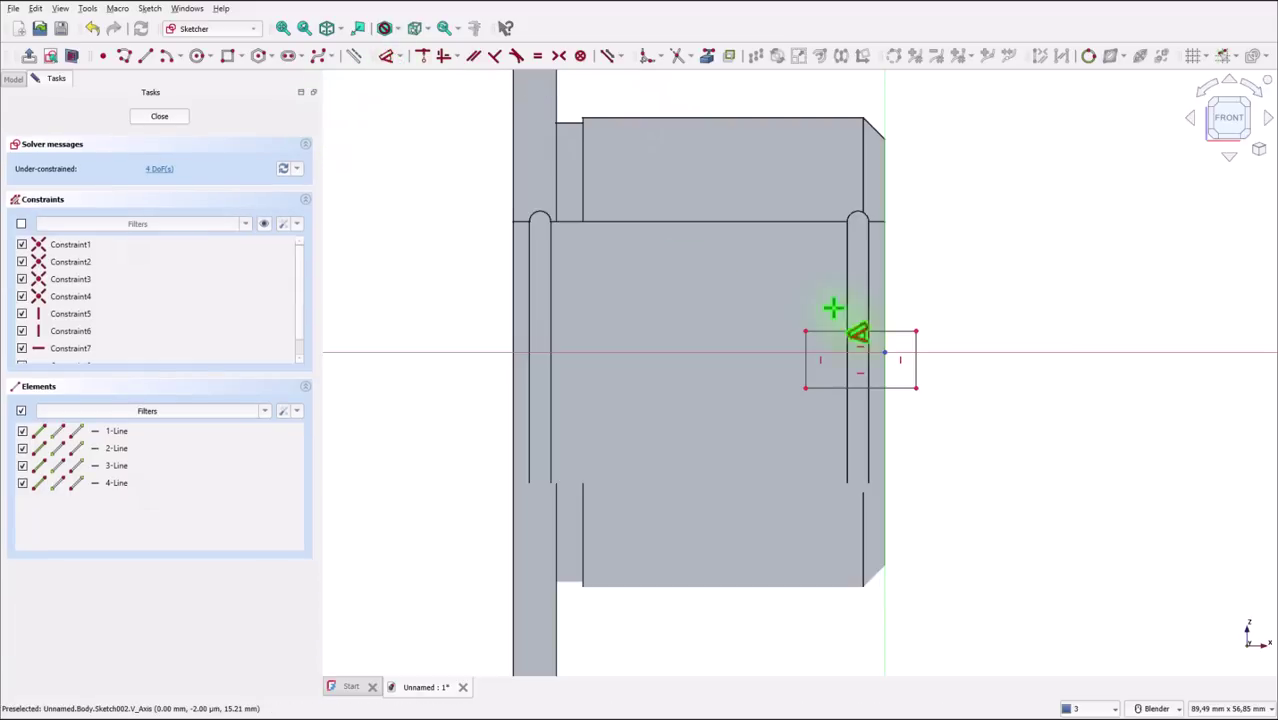
{"action": "left_click", "coordinate": [915, 370]}
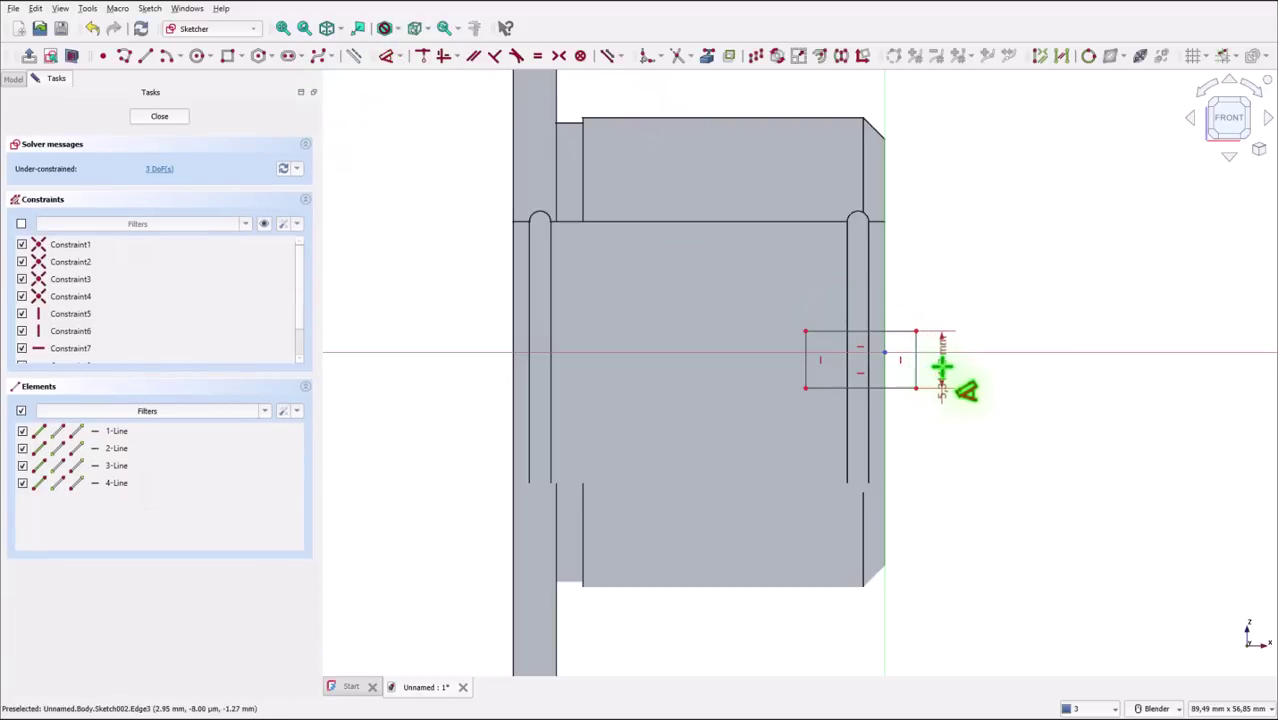
{"action": "left_click", "coordinate": [943, 380]}
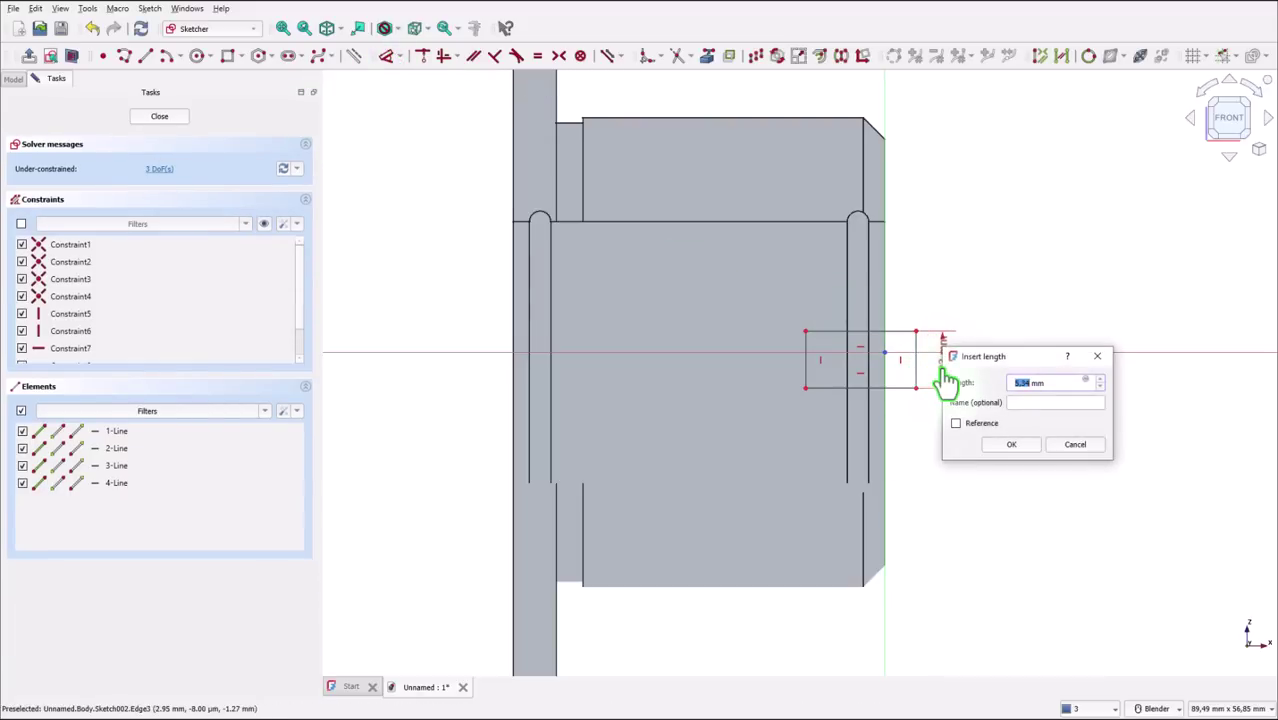
{"action": "key", "text": "Return"}
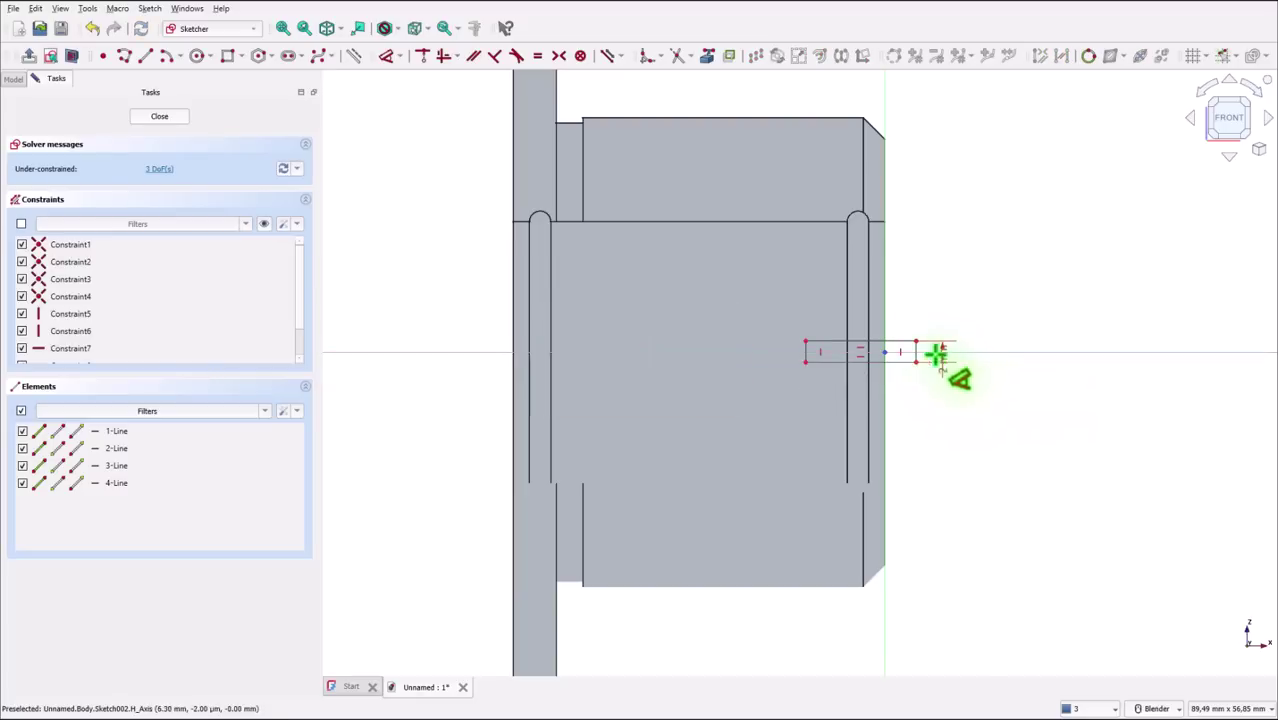
{"action": "left_click", "coordinate": [901, 341]}
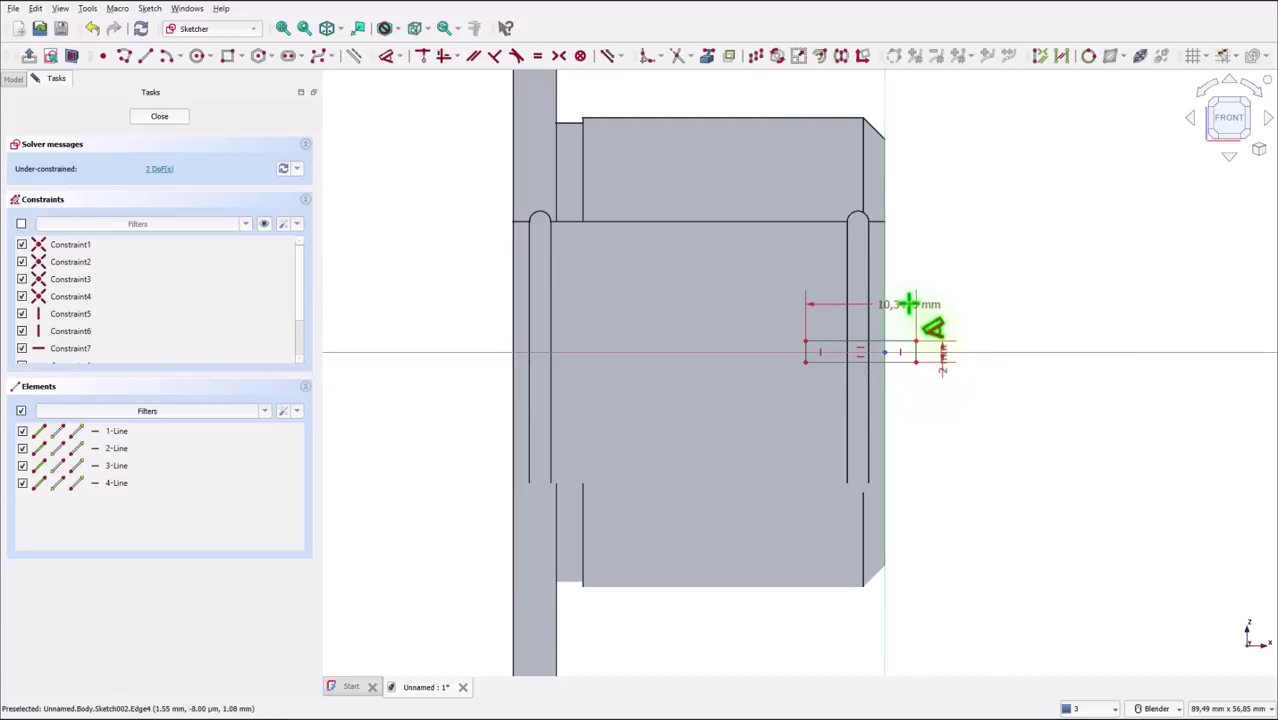
{"action": "left_click", "coordinate": [911, 312]}
{"action": "type", "text": "5"}
{"action": "key", "text": "Return"}
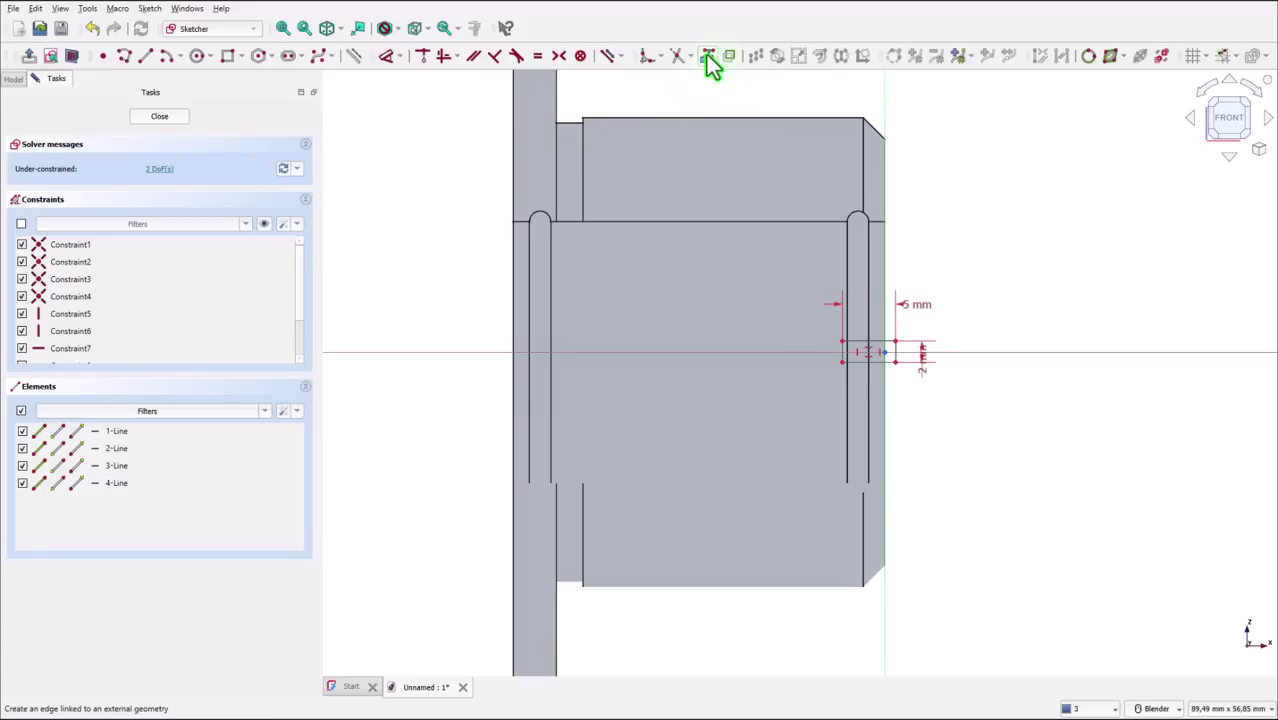
Step: Link the sleeve's end-face edge as external geometry and constrain the rectangle's upper outer corner onto it
{"action": "left_click", "coordinate": [707, 56]}
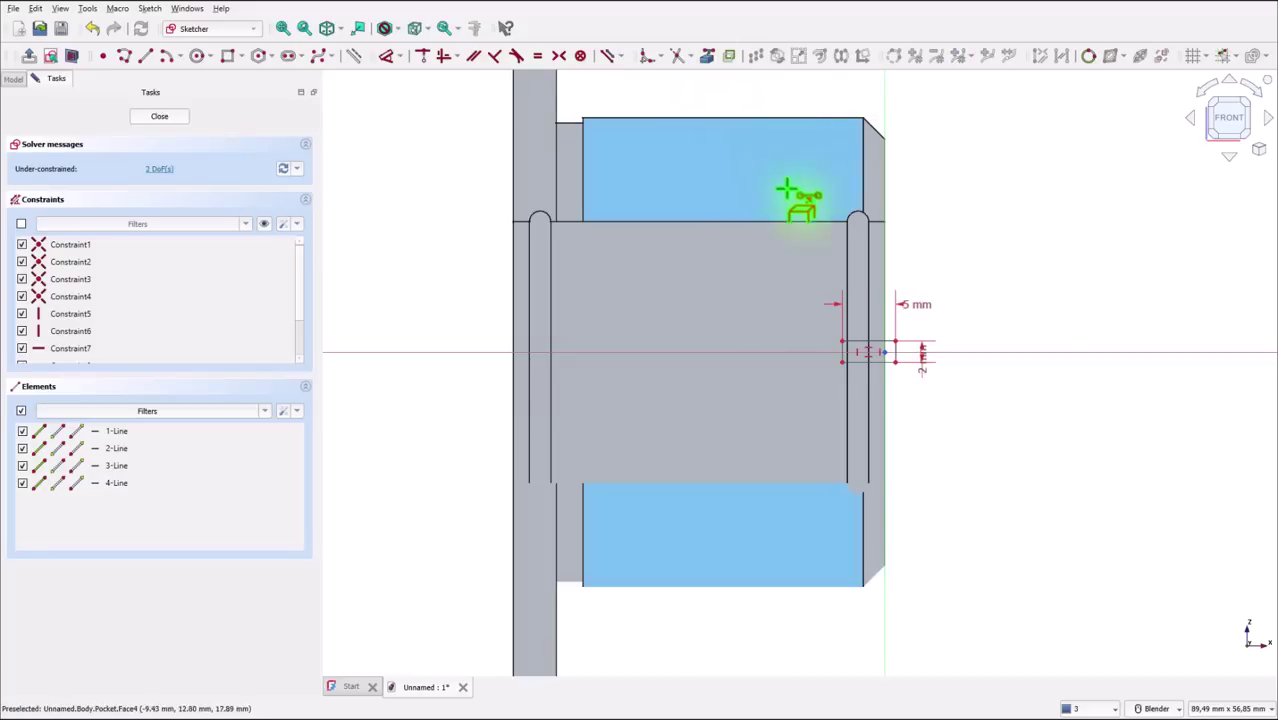
{"action": "left_click", "coordinate": [885, 303]}
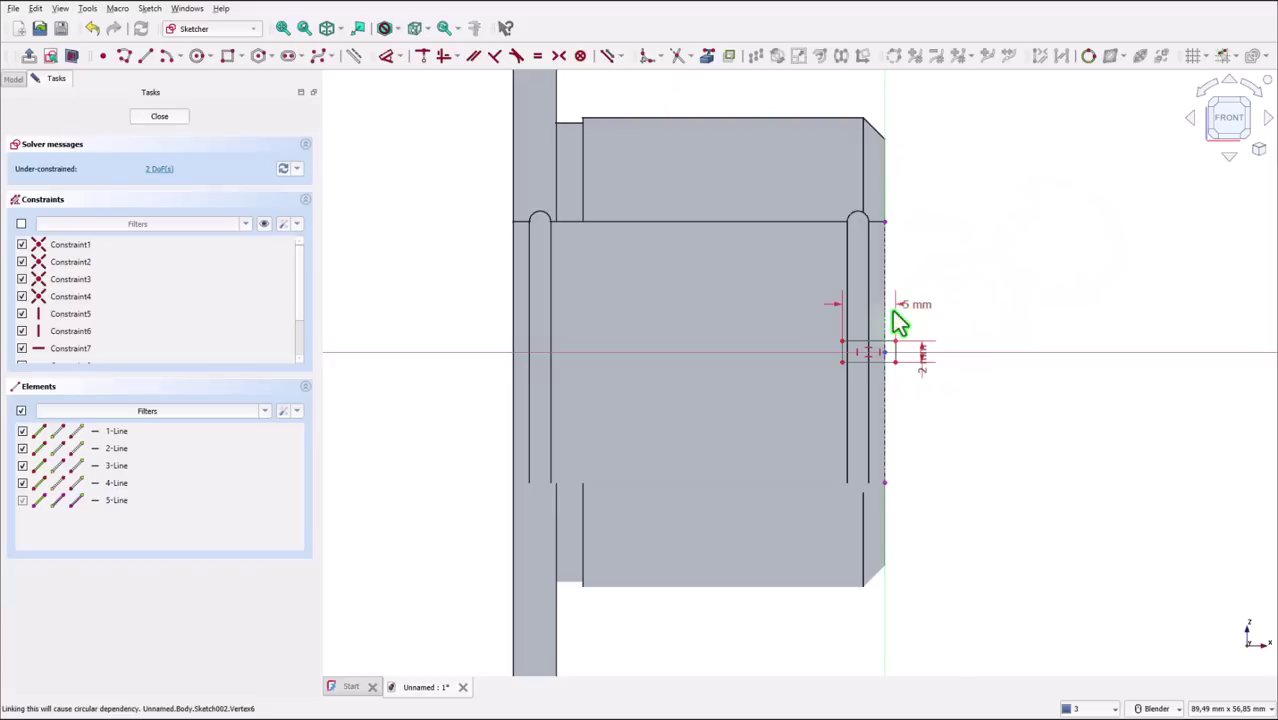
{"action": "left_click", "coordinate": [897, 346]}
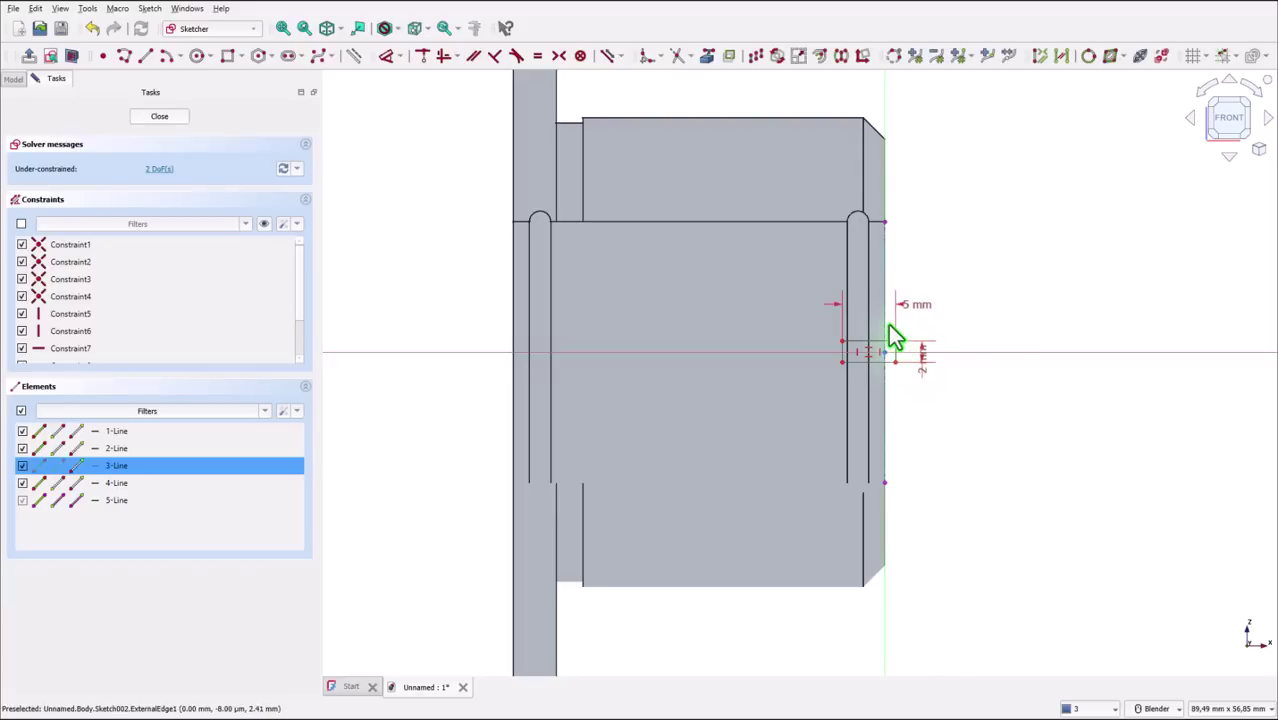
{"action": "left_click", "coordinate": [886, 323]}
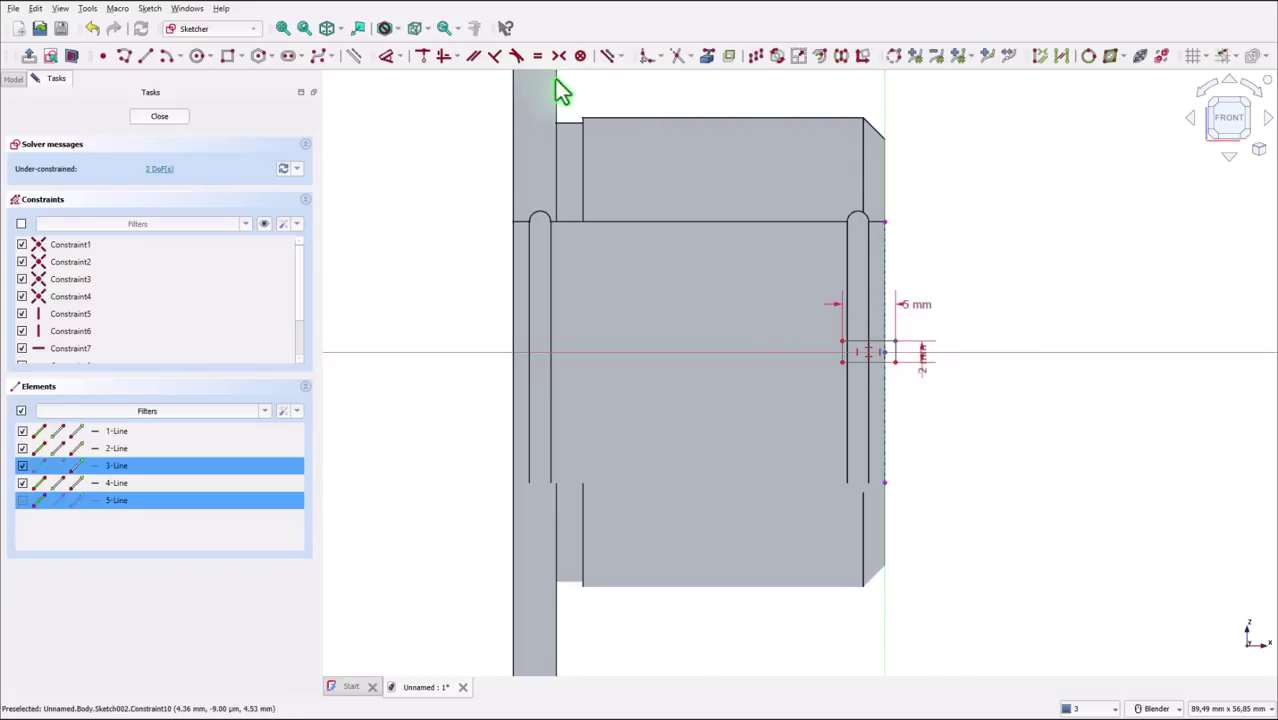
{"action": "left_click", "coordinate": [422, 56]}
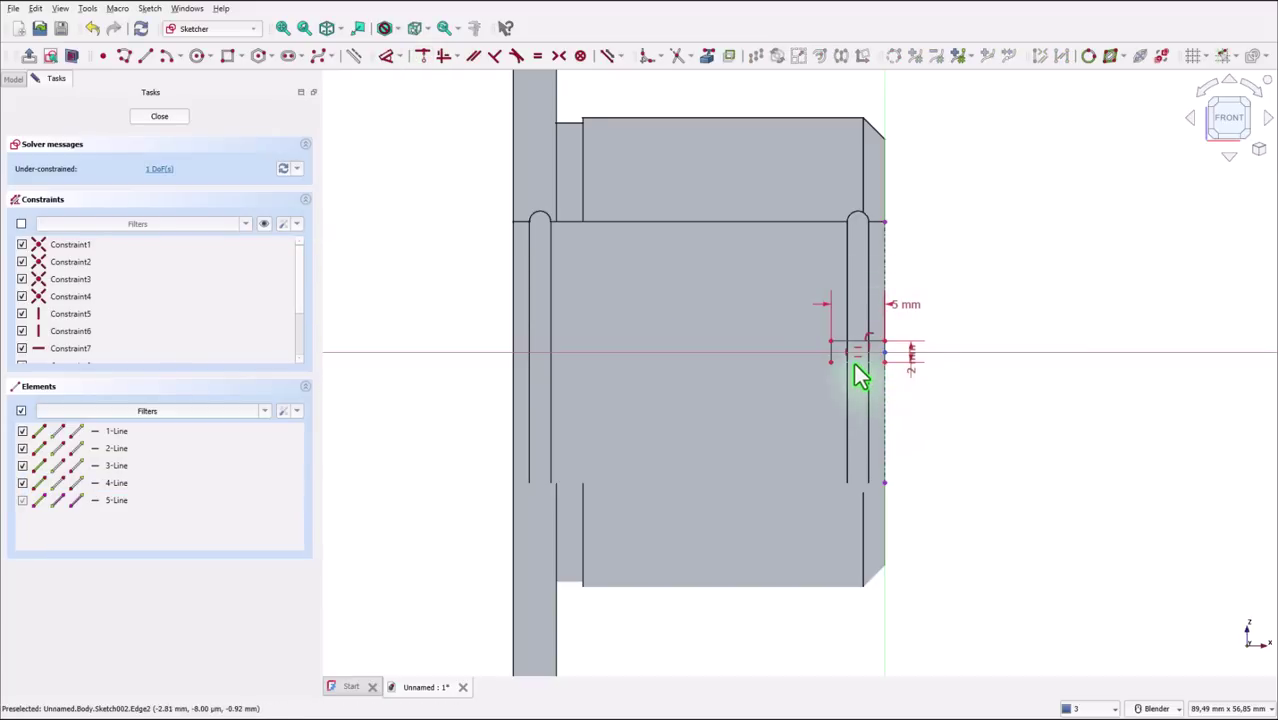
Step: Constrain the rectangle's inner edge symmetrically about the horizontal axis and close the sketch
{"action": "mouse_move", "coordinate": [855, 365]}
{"action": "left_mouse_down"}
{"action": "mouse_move", "coordinate": [850, 390]}
{"action": "mouse_move", "coordinate": [850, 365]}
{"action": "mouse_move", "coordinate": [851, 376]}
{"action": "mouse_move", "coordinate": [891, 362]}
{"action": "left_mouse_up"}
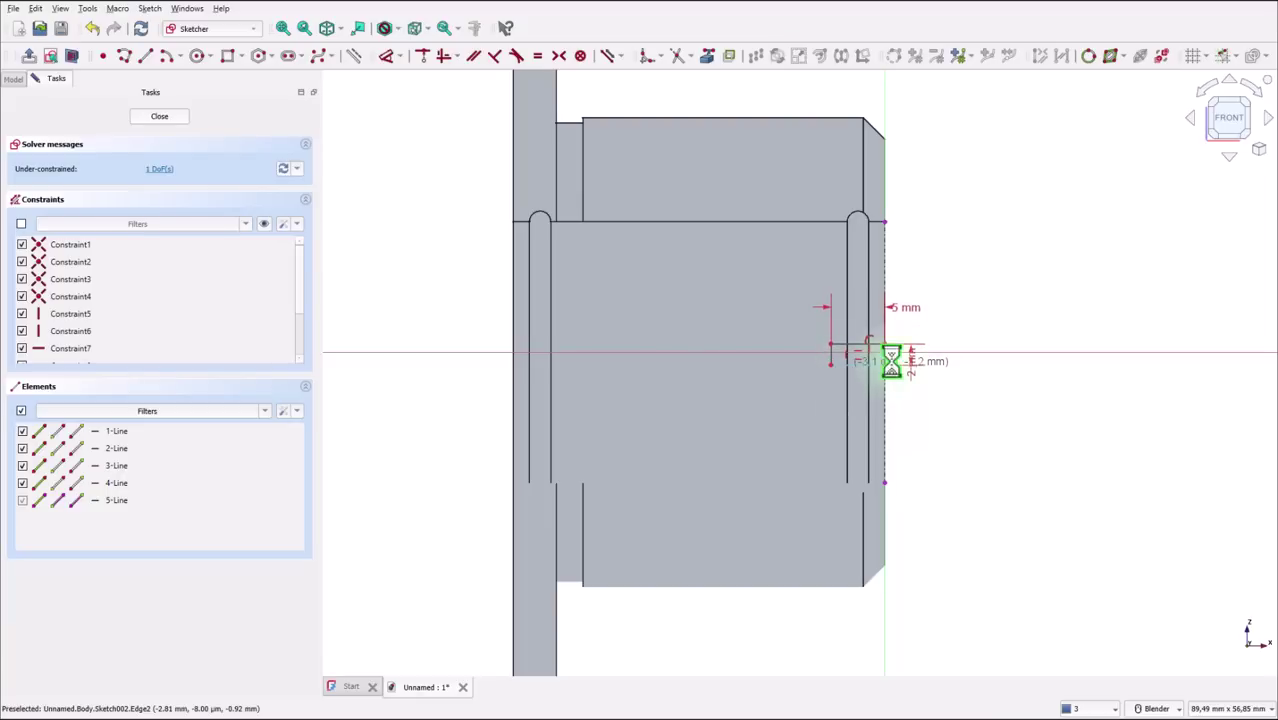
{"action": "scroll", "coordinate": [891, 366], "scroll_direction": "up", "scroll_amount": 5}
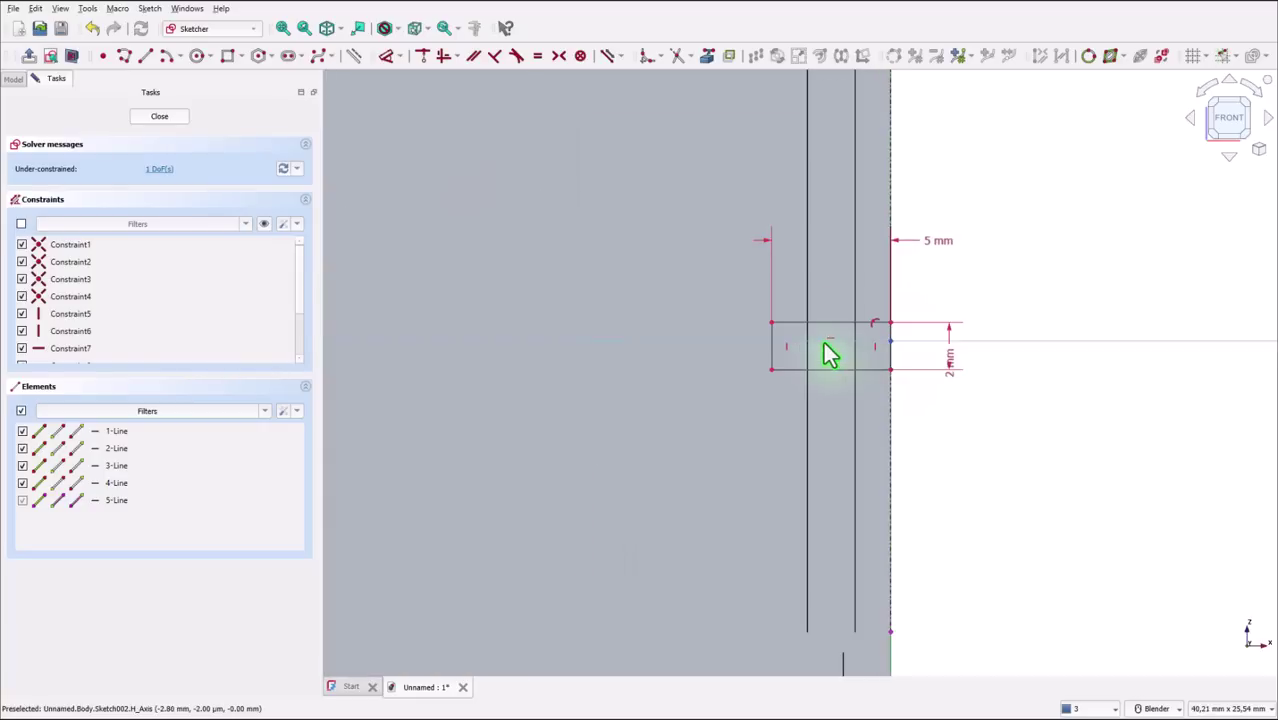
{"action": "scroll", "coordinate": [835, 353], "scroll_direction": "up", "scroll_amount": 1}
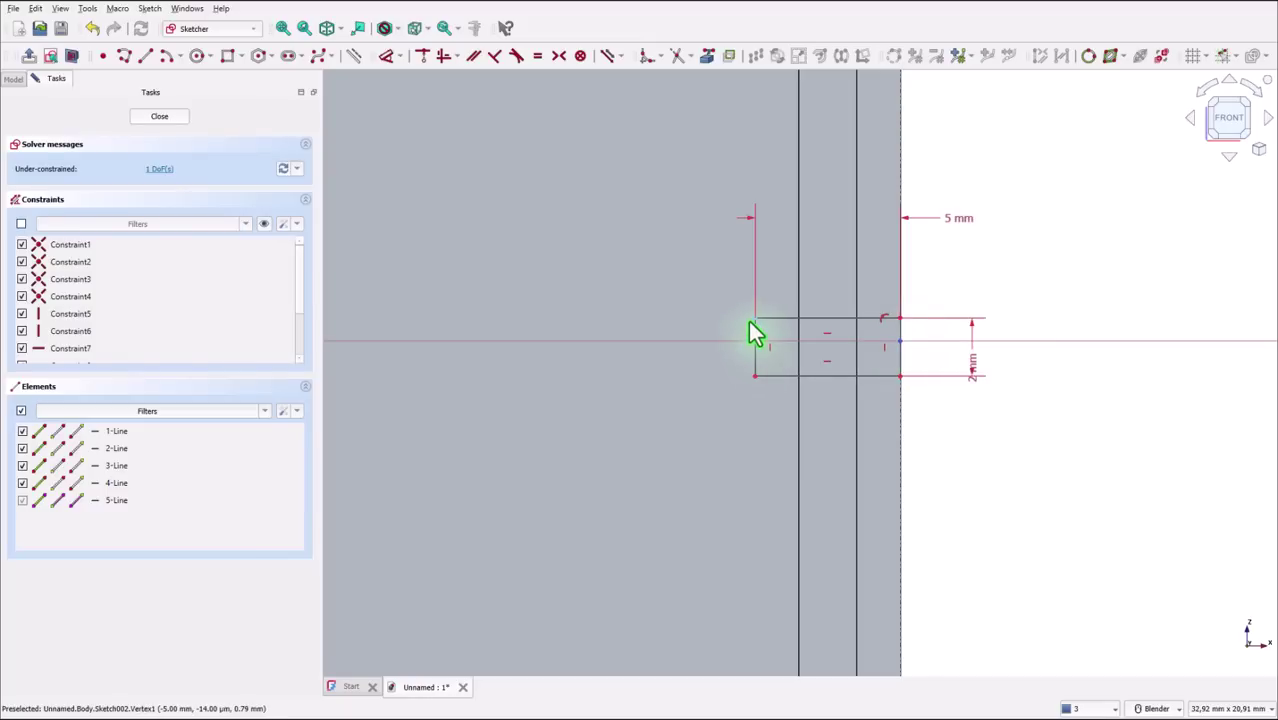
{"action": "left_click", "coordinate": [754, 355]}
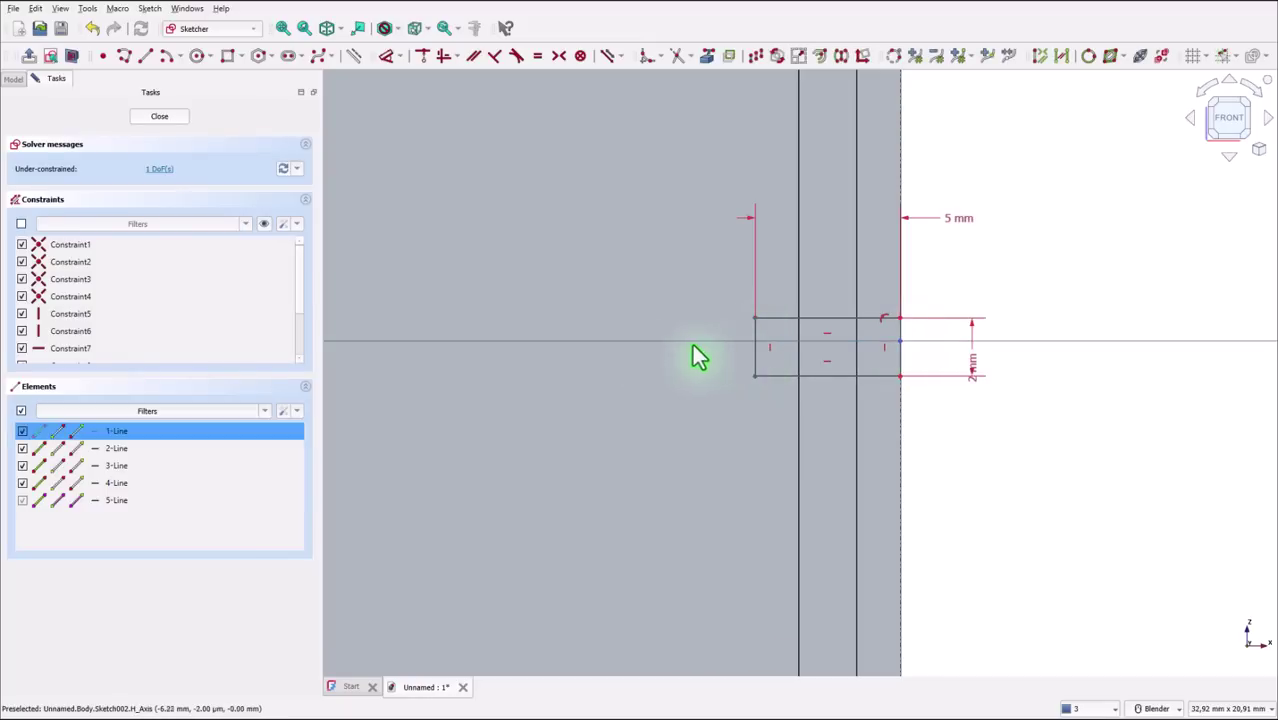
{"action": "left_click", "coordinate": [559, 55]}
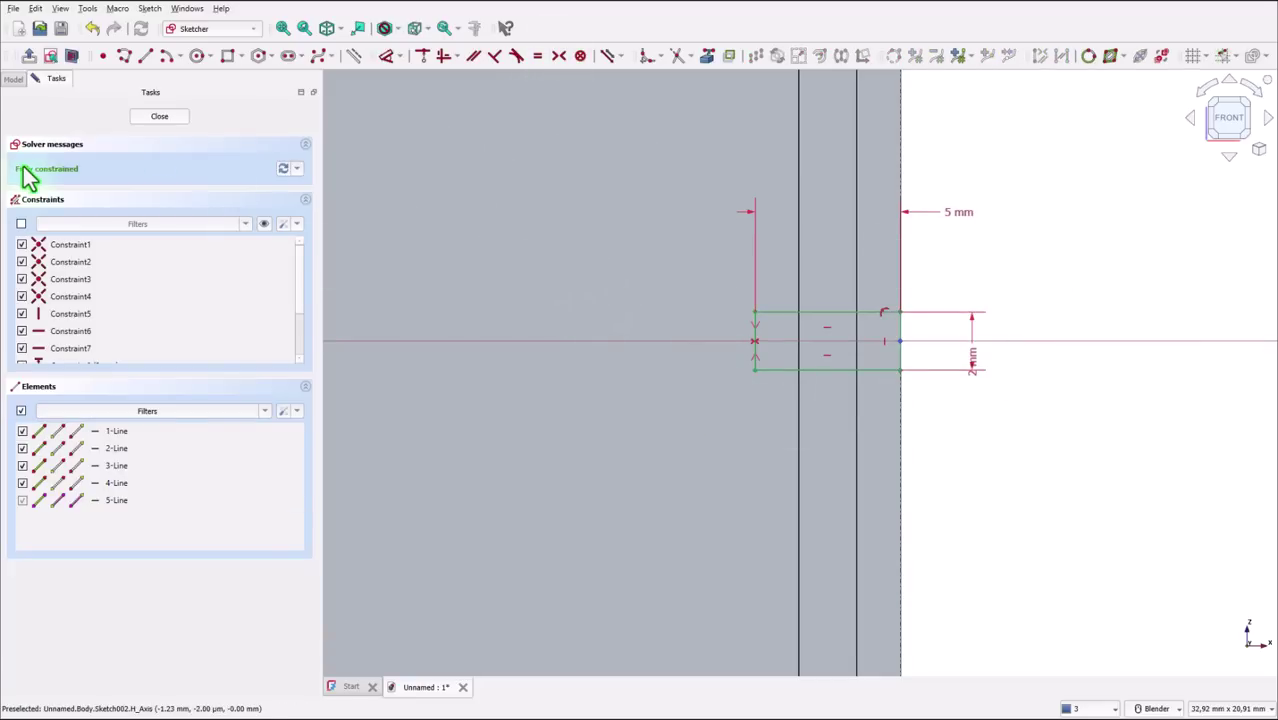
{"action": "left_click", "coordinate": [148, 116]}
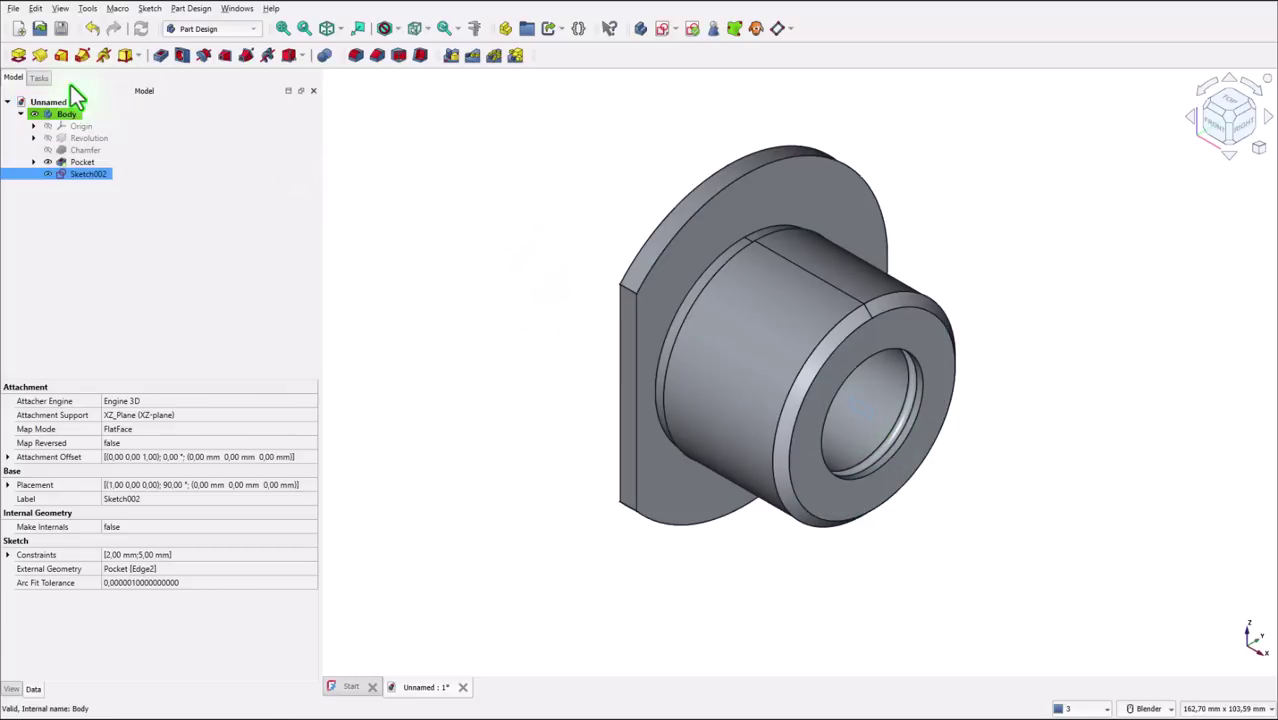
Step: Pocket the slot rectangle with the Through all type and reversed direction, cutting only one side of the sleeve wall
{"action": "left_click", "coordinate": [160, 56]}
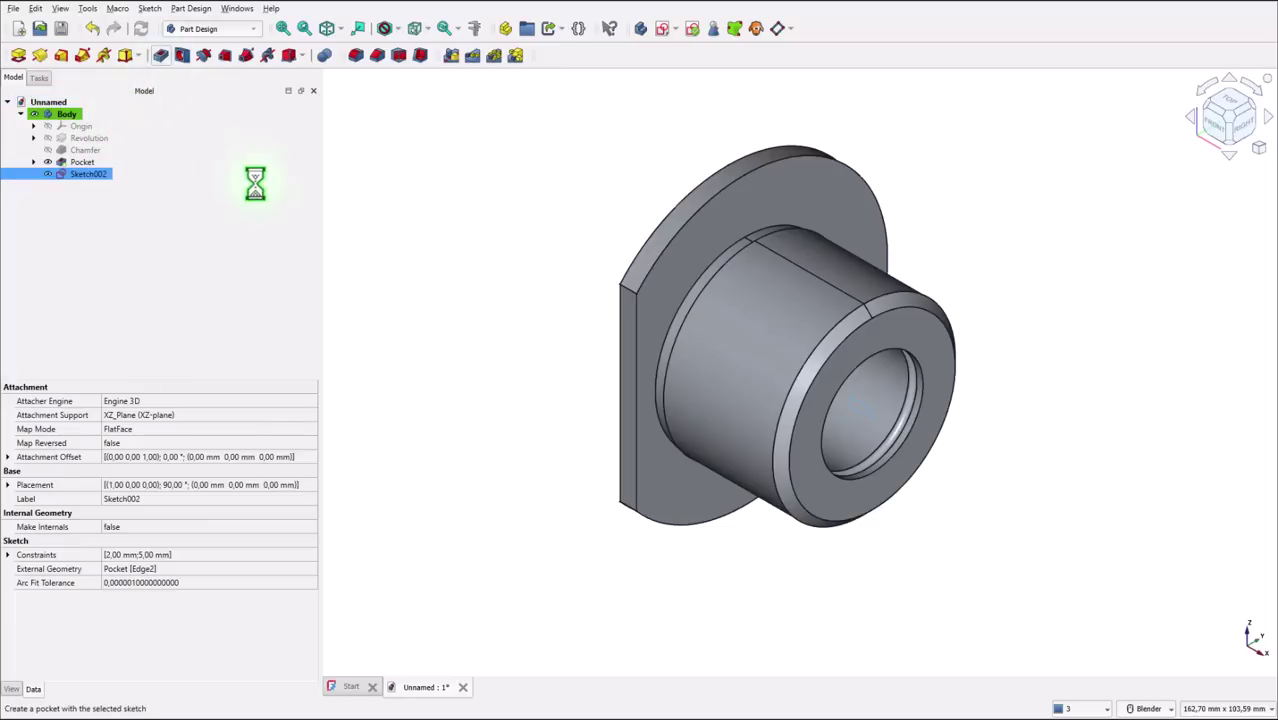
{"action": "left_click", "coordinate": [226, 189]}
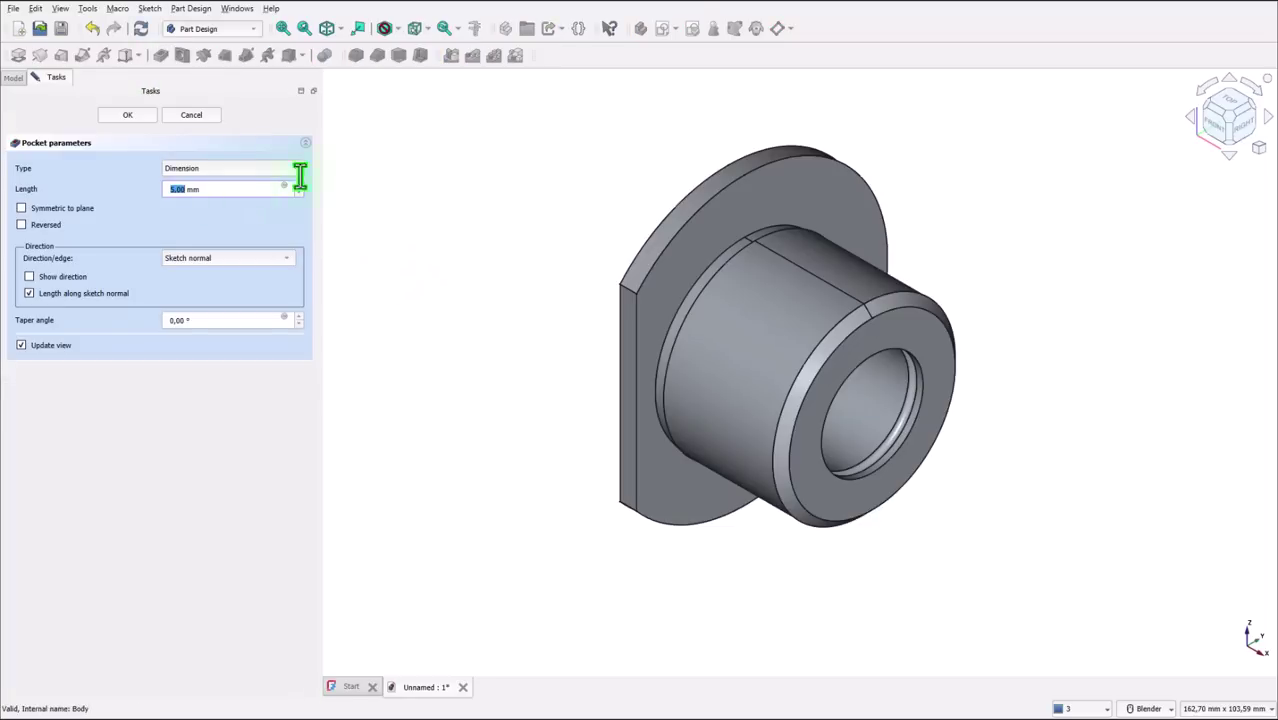
{"action": "left_click", "coordinate": [240, 170]}
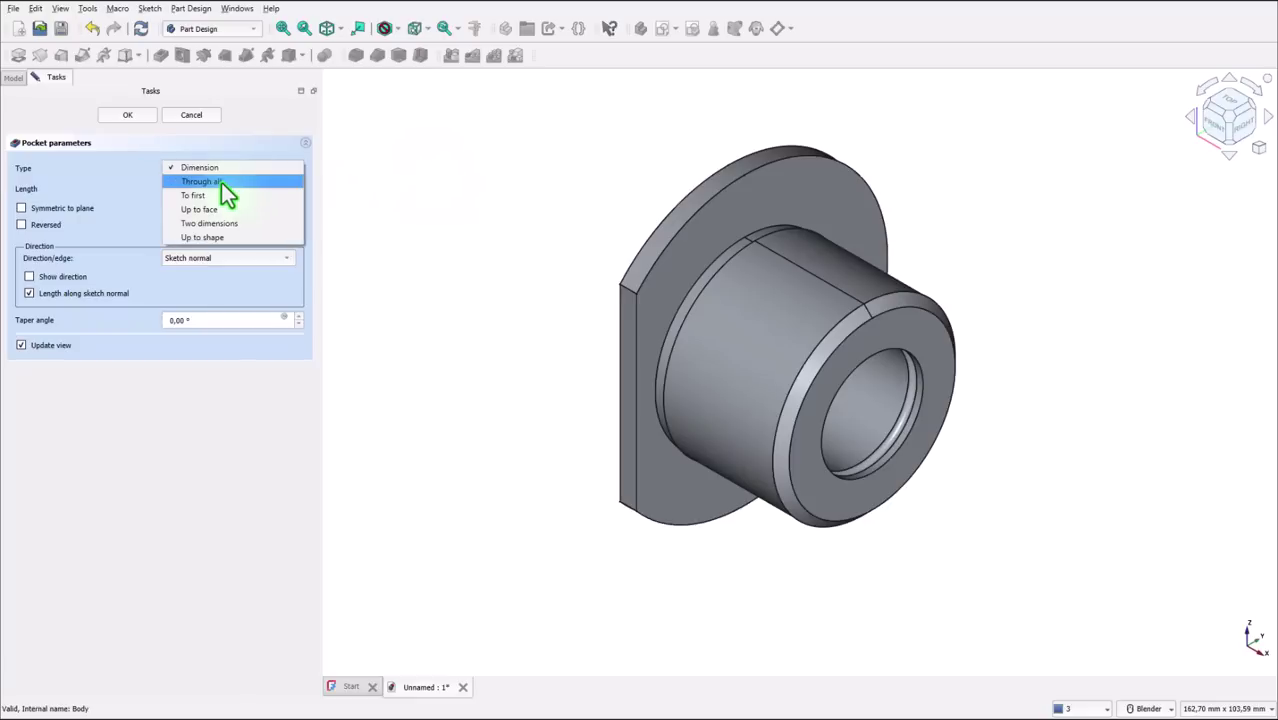
{"action": "left_click", "coordinate": [217, 184]}
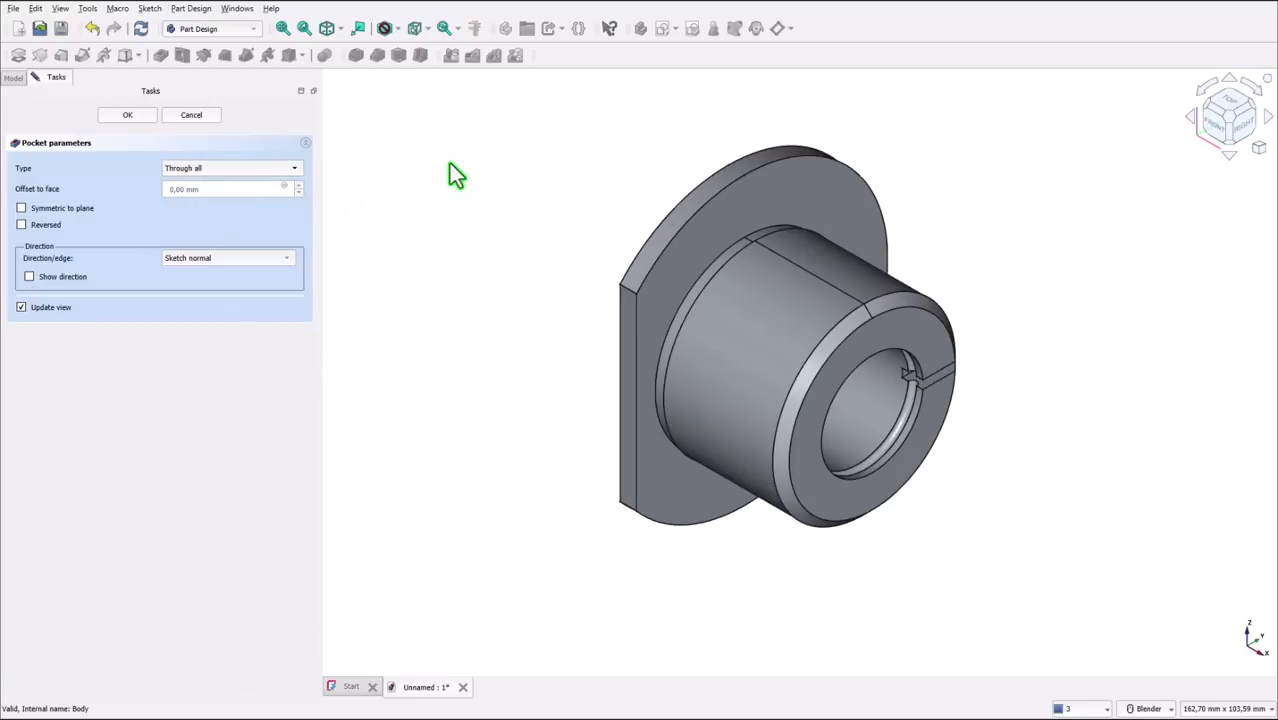
{"action": "left_click", "coordinate": [21, 225]}
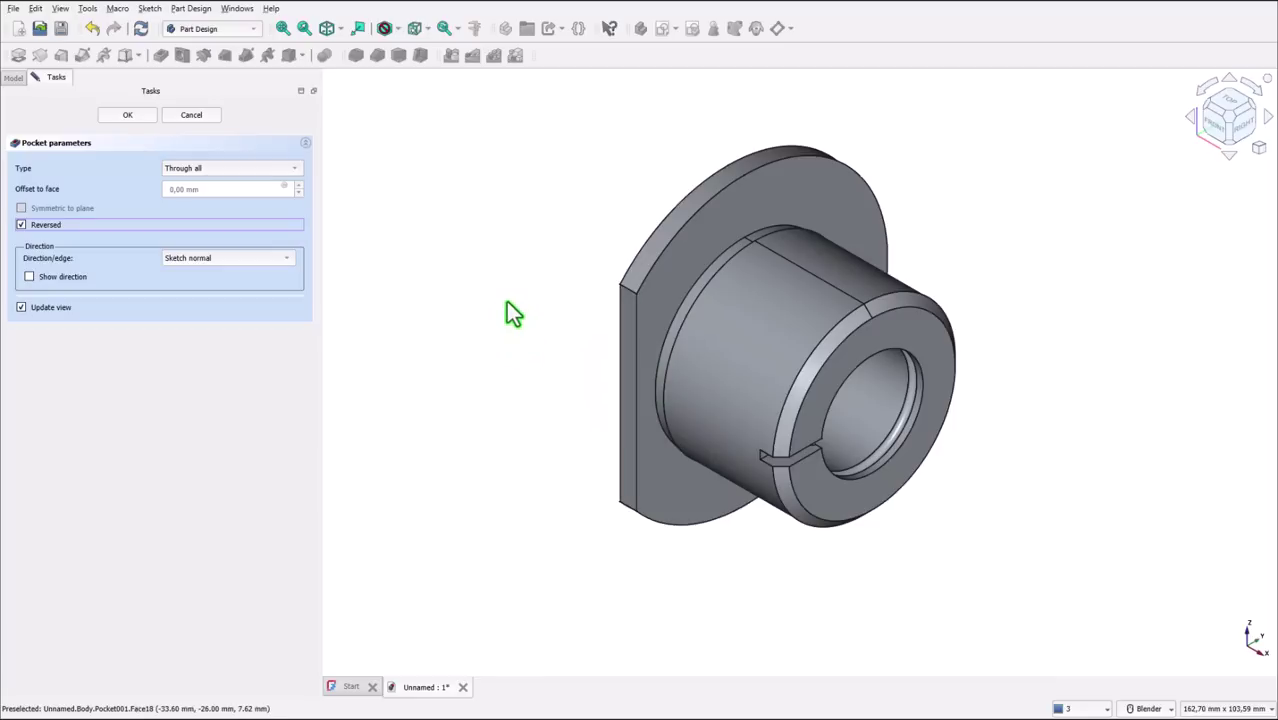
{"action": "left_click", "coordinate": [127, 115]}
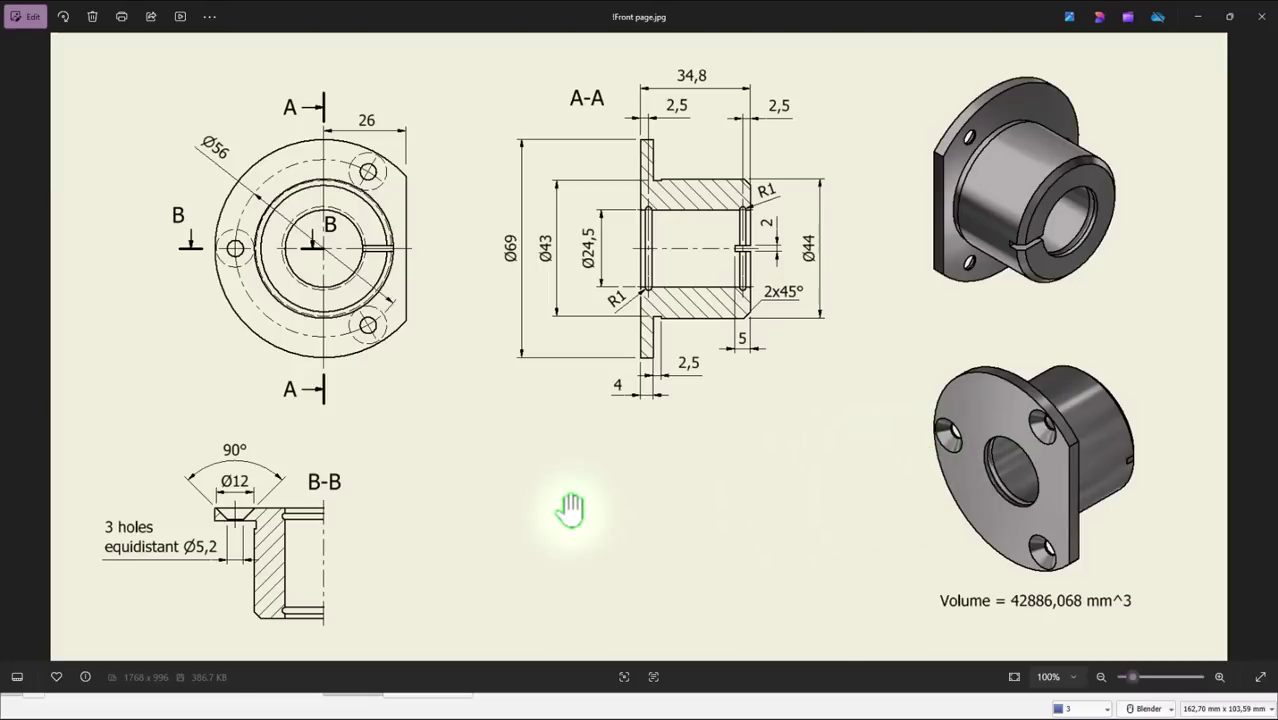
Step: Switch back to FreeCAD and orient the bushing so the flange's outer face is in view
{"action": "key", "text": "alt+Tab"}
{"action": "middle_click_drag", "start_coordinate": [561, 195], "coordinate": [685, 311]}
Step: Start a sketch on the flange's outer face and place a single point on its vertical axis
{"action": "left_click", "coordinate": [689, 313]}
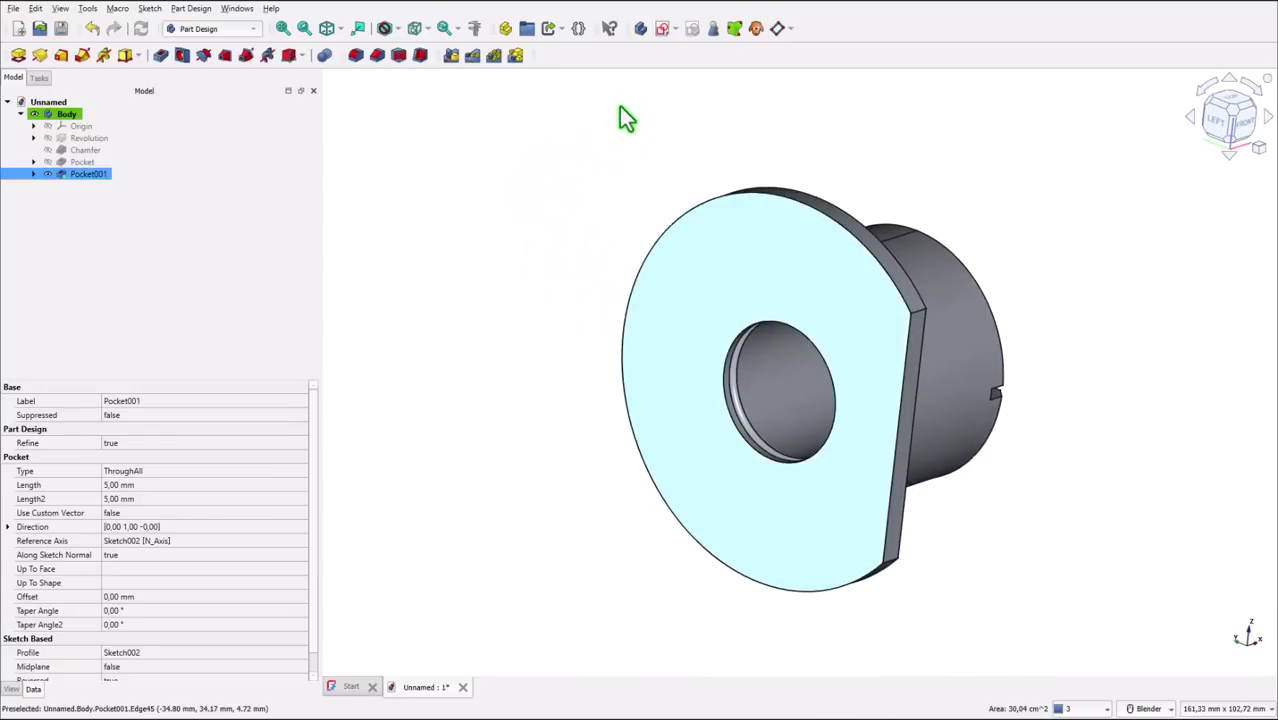
{"action": "left_click", "coordinate": [658, 29]}
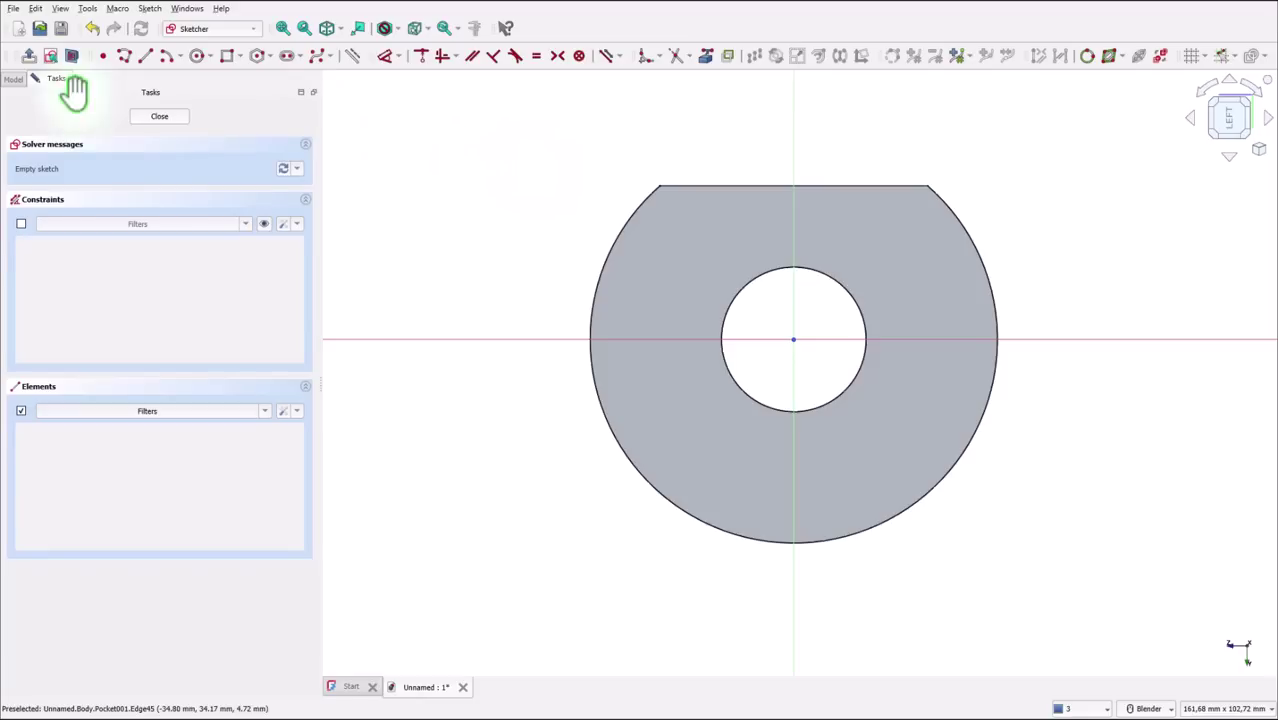
{"action": "left_click", "coordinate": [103, 57]}
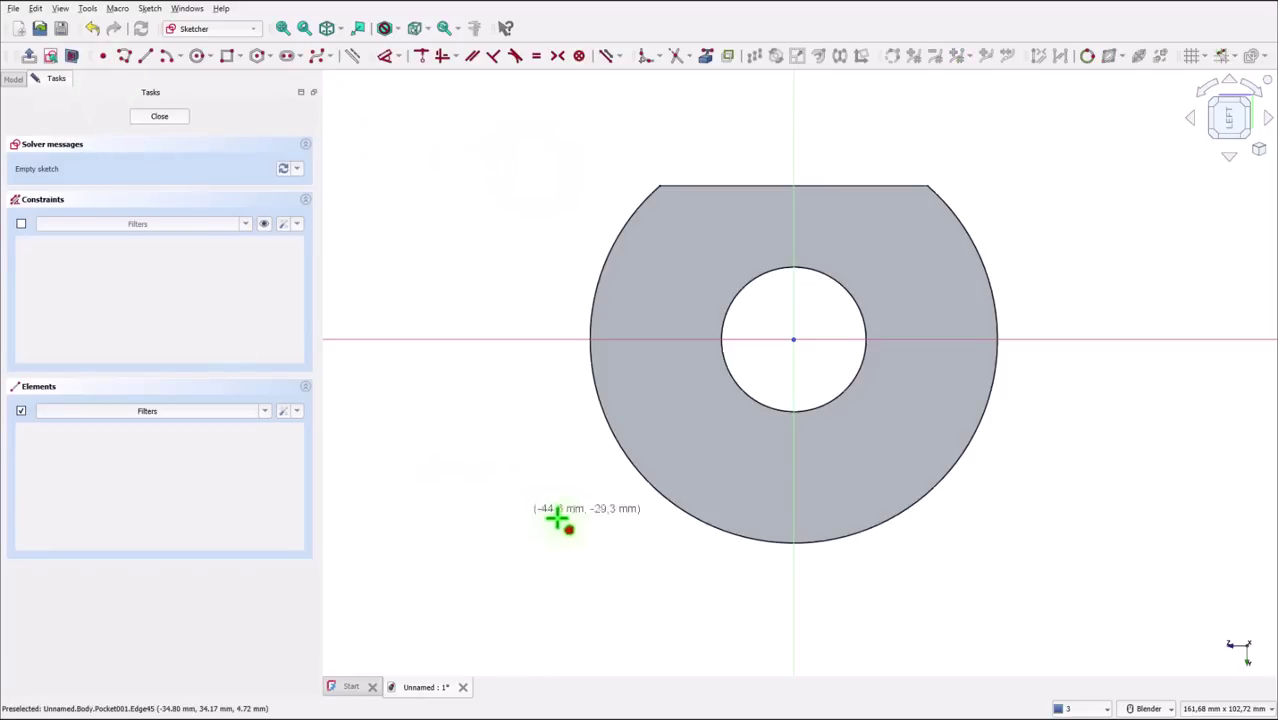
{"action": "left_click", "coordinate": [790, 491]}
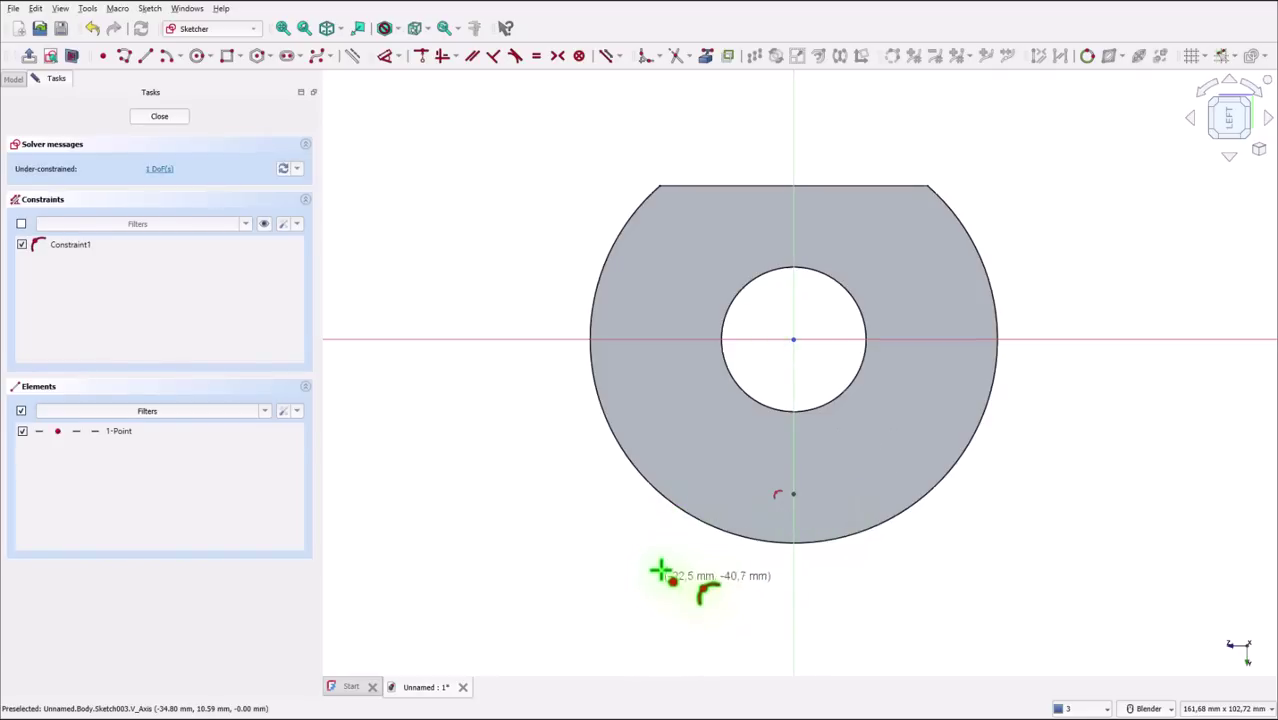
{"action": "right_click", "coordinate": [558, 497]}
{"action": "mouse_move", "coordinate": [793, 494]}
{"action": "left_mouse_down"}
{"action": "mouse_move", "coordinate": [836, 470]}
{"action": "mouse_move", "coordinate": [836, 376]}
{"action": "mouse_move", "coordinate": [820, 490]}
{"action": "mouse_move", "coordinate": [825, 466]}
{"action": "mouse_move", "coordinate": [752, 493]}
{"action": "mouse_move", "coordinate": [797, 488]}
{"action": "left_mouse_up"}
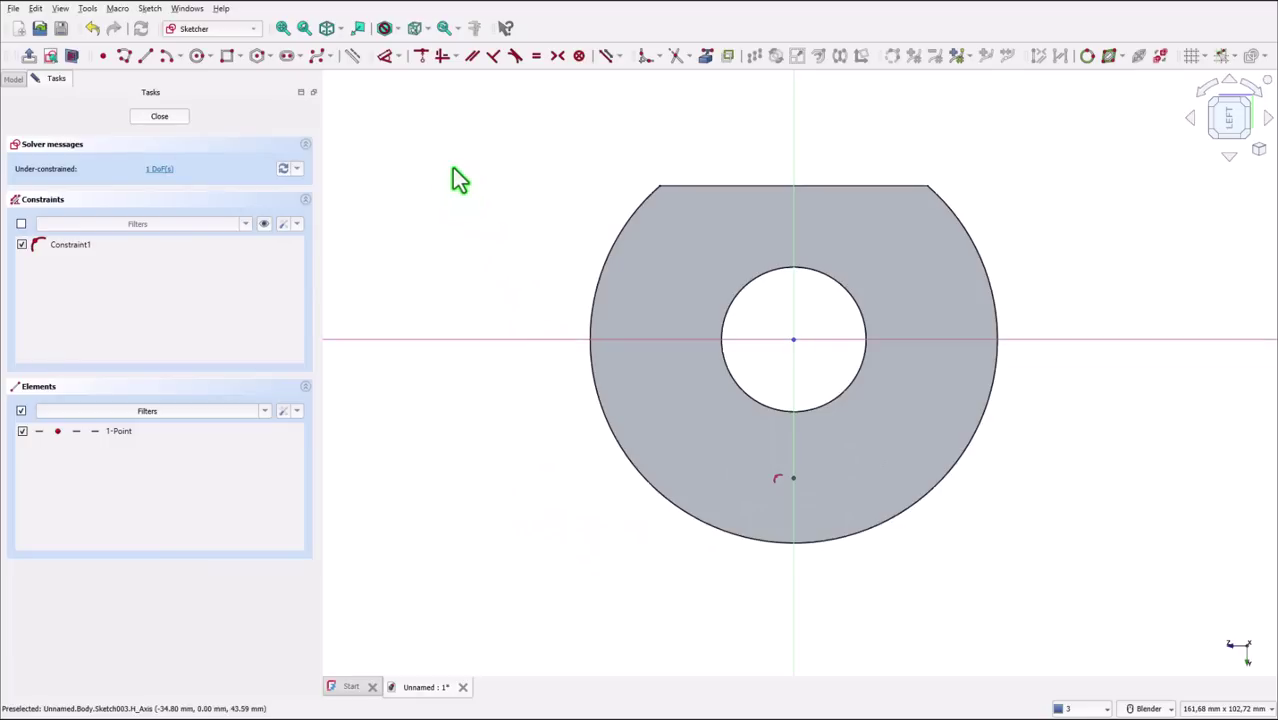
Step: Dimension the point 56/2 mm from the origin and close the sketch, then undo the point sketch
{"action": "left_click", "coordinate": [388, 57]}
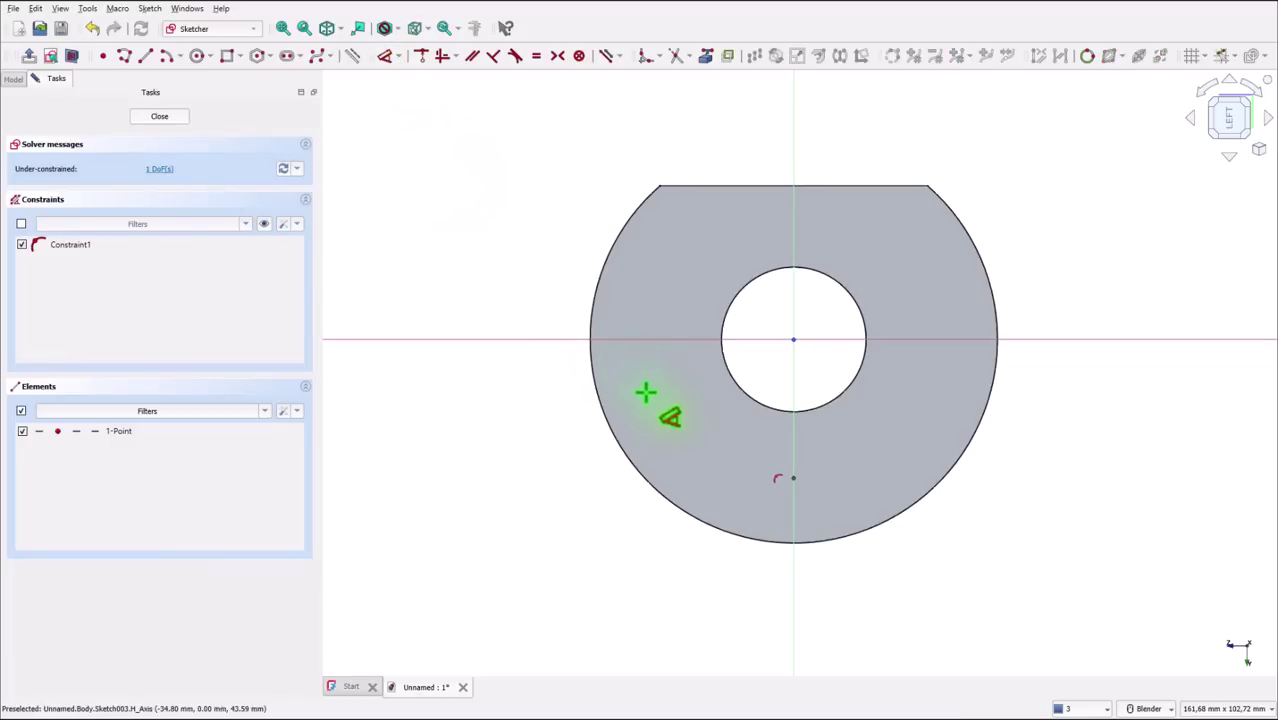
{"action": "left_click", "coordinate": [791, 478]}
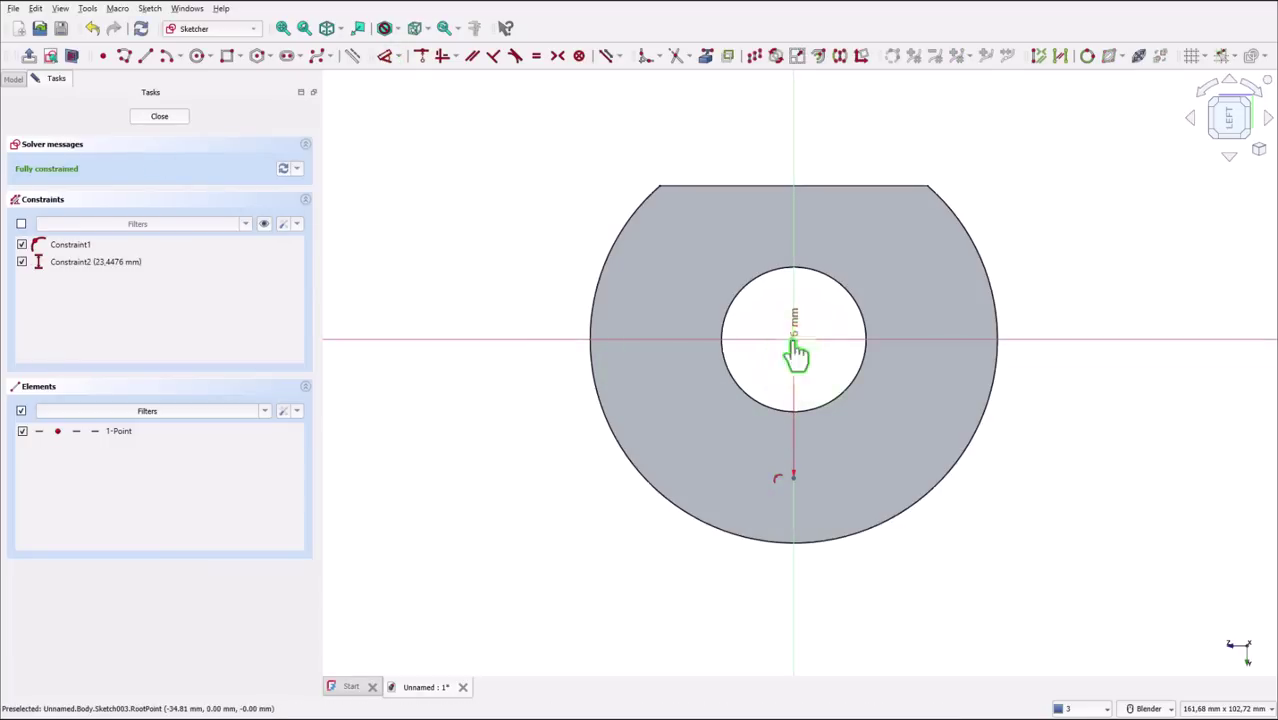
{"action": "left_click", "coordinate": [503, 402]}
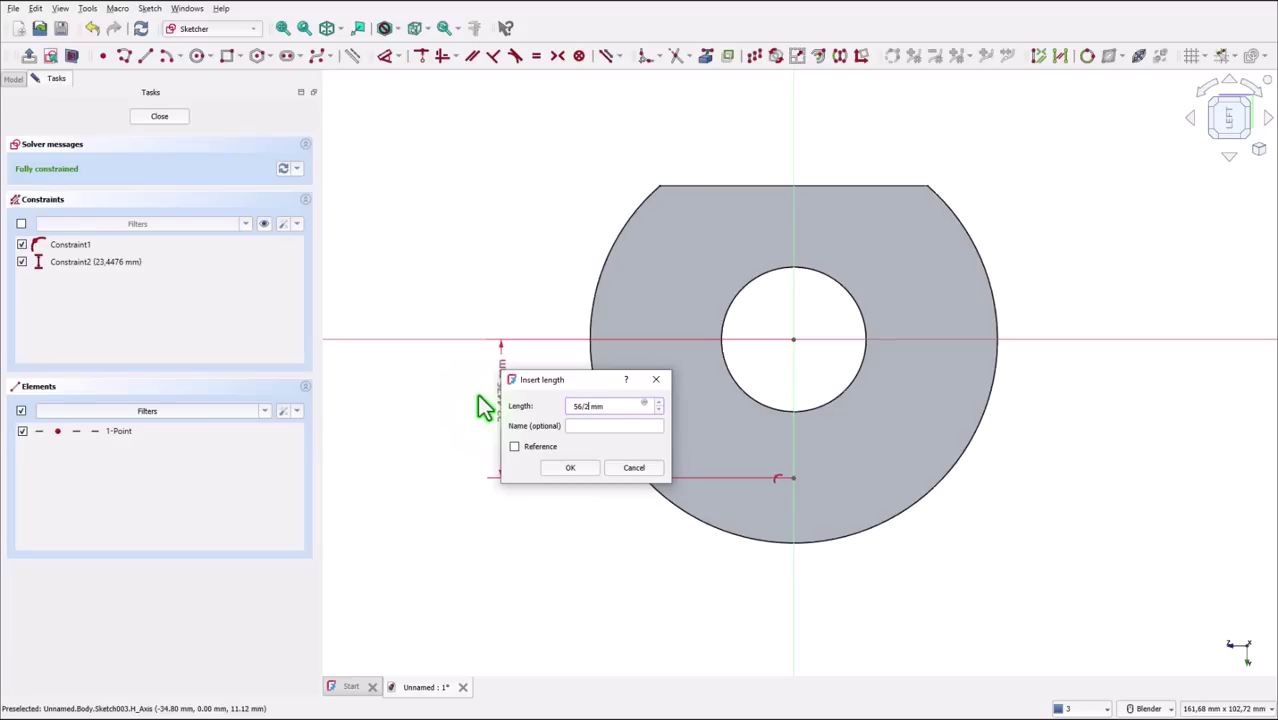
{"action": "type", "text": "56/2"}
{"action": "key", "text": "Return"}
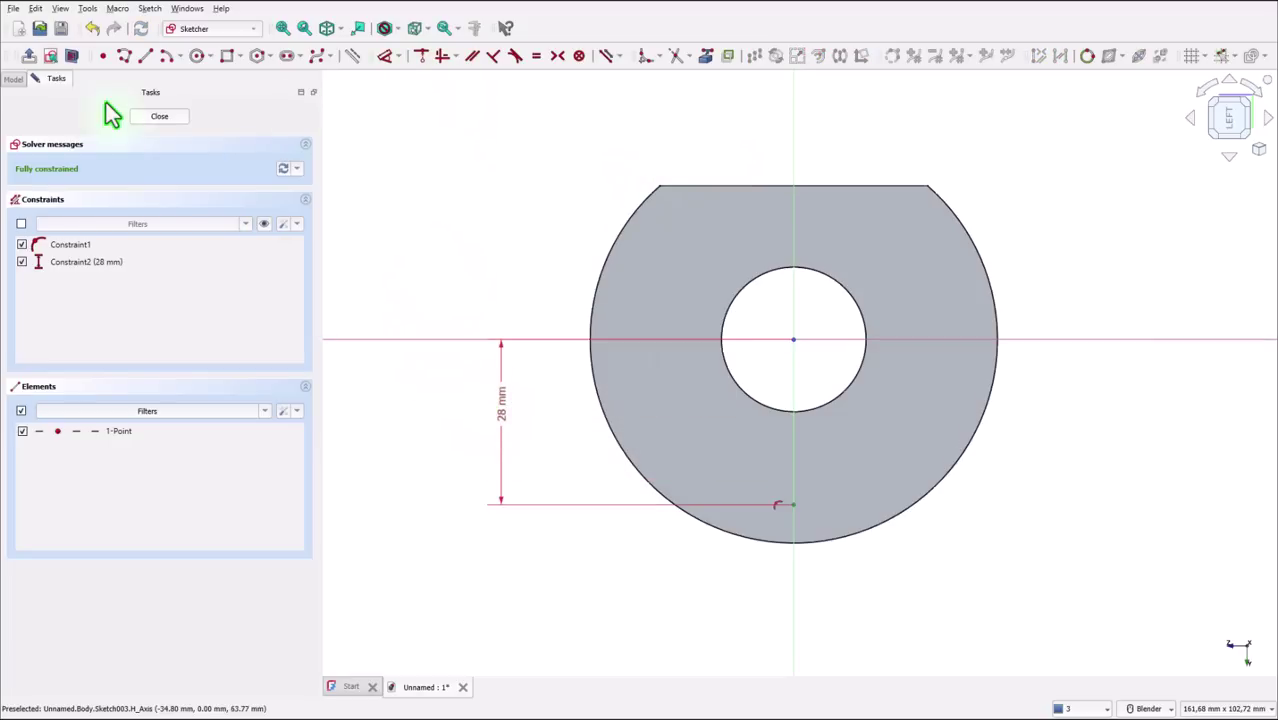
{"action": "left_click", "coordinate": [153, 117]}
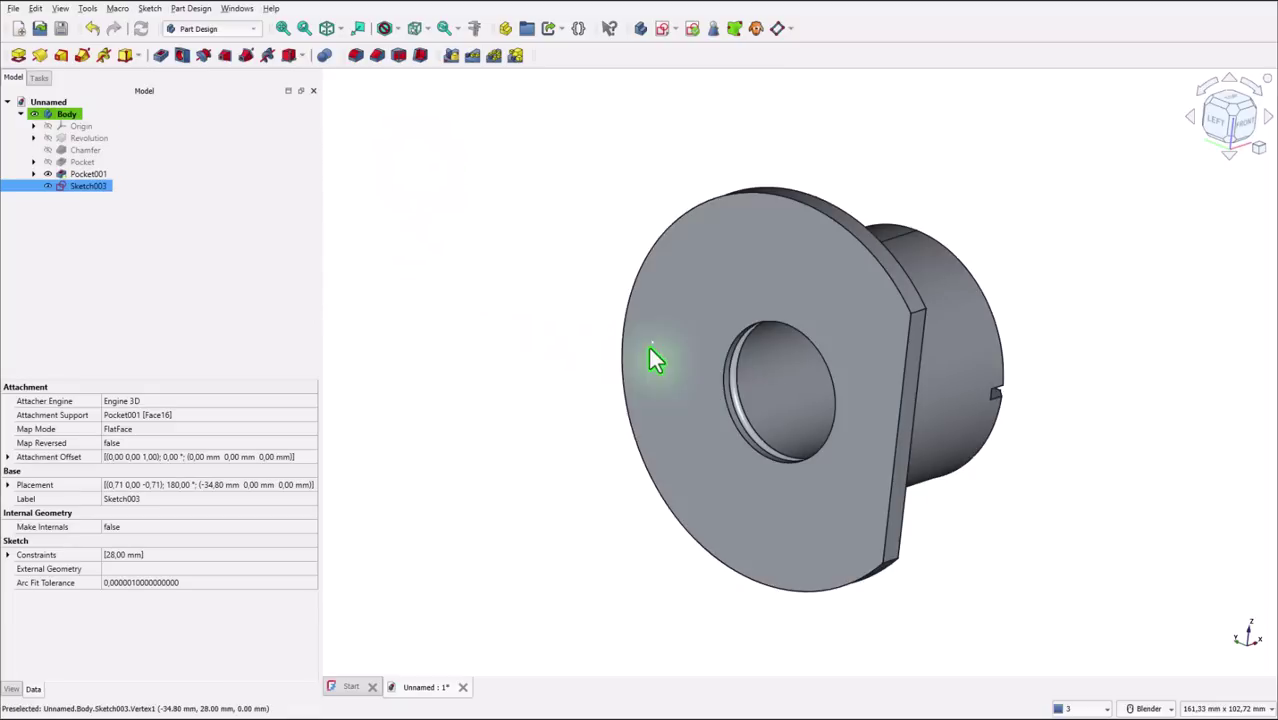
{"action": "left_click", "coordinate": [525, 300]}
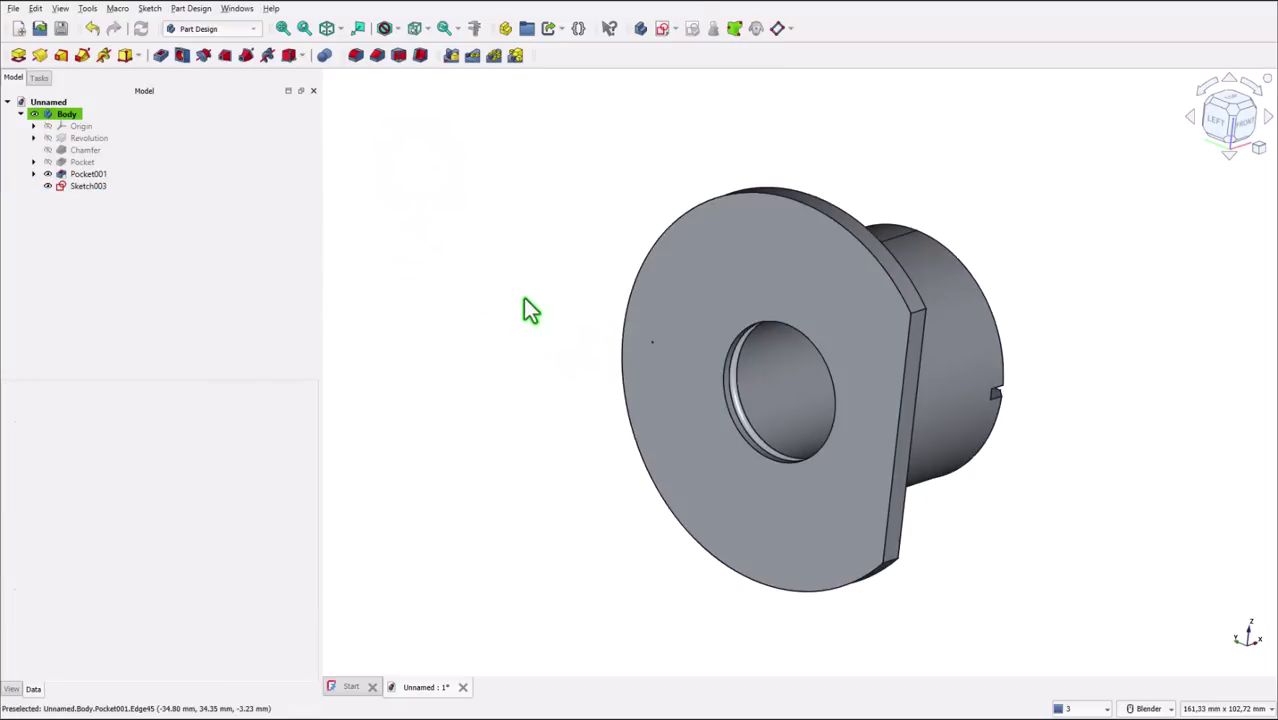
{"action": "key", "text": "ctrl+z"}
Step: Sketch a small circle on the flange's outer face, centred on the vertical axis about 22 mm below the origin
{"action": "mouse_move", "coordinate": [468, 221]}
{"action": "middle_mouse_down"}
{"action": "mouse_move", "coordinate": [526, 213]}
{"action": "mouse_move", "coordinate": [522, 225]}
{"action": "mouse_move", "coordinate": [648, 377]}
{"action": "middle_mouse_up"}
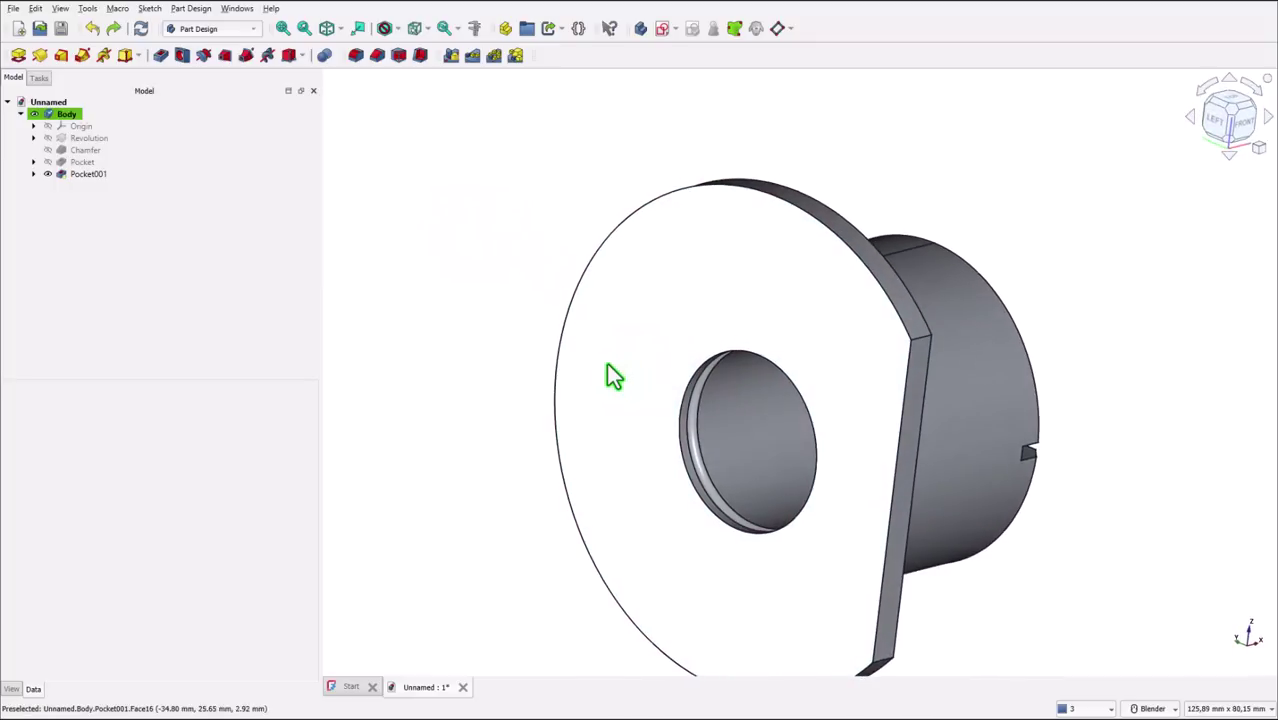
{"action": "left_click", "coordinate": [608, 370]}
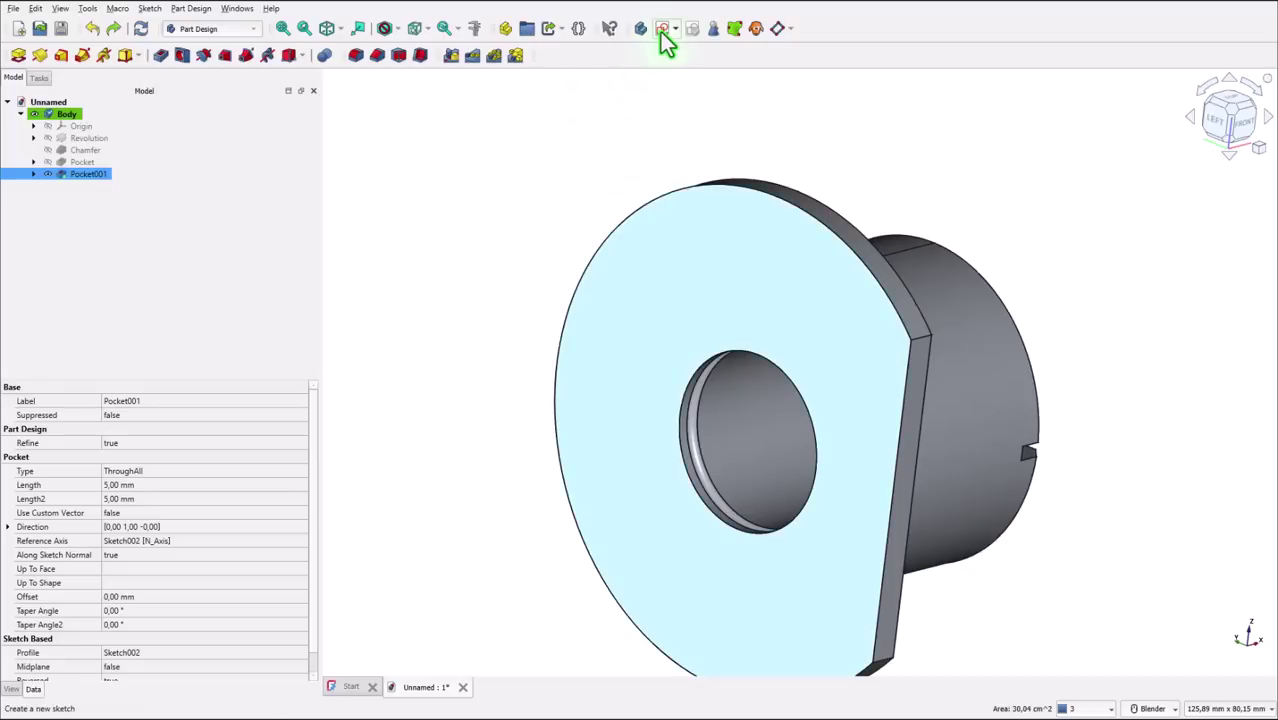
{"action": "left_click", "coordinate": [660, 28]}
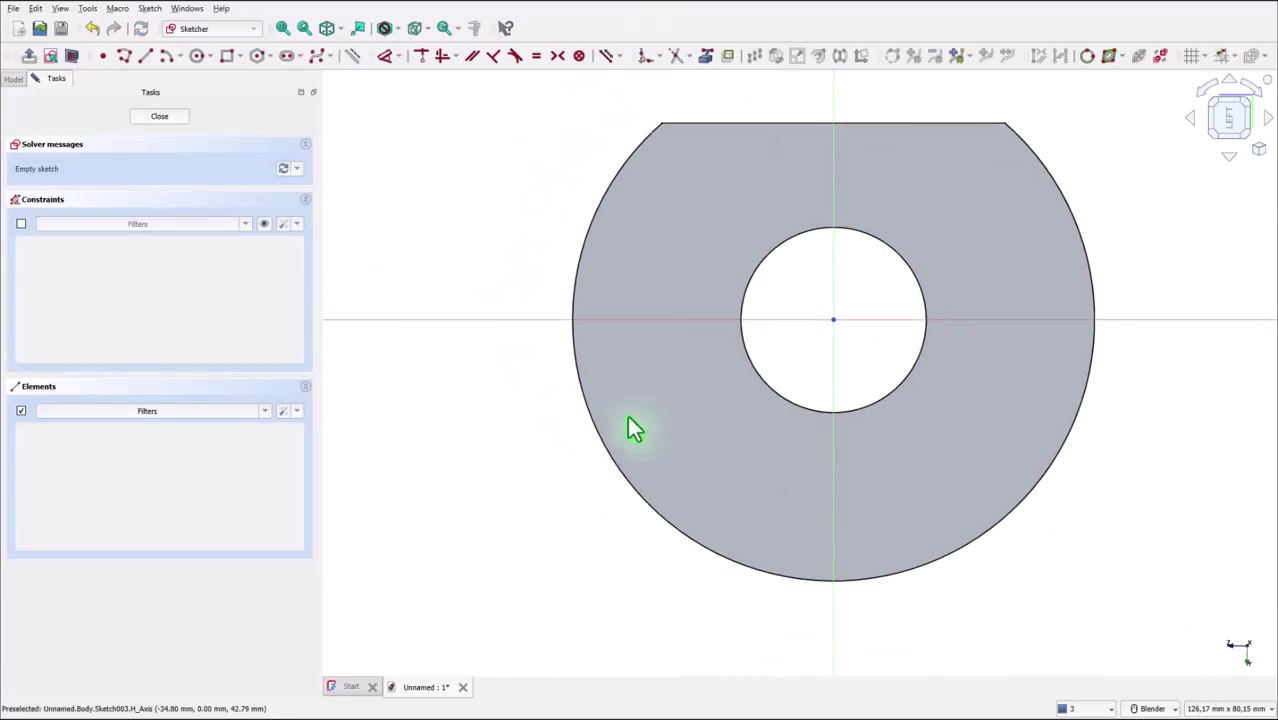
{"action": "left_click", "coordinate": [197, 56]}
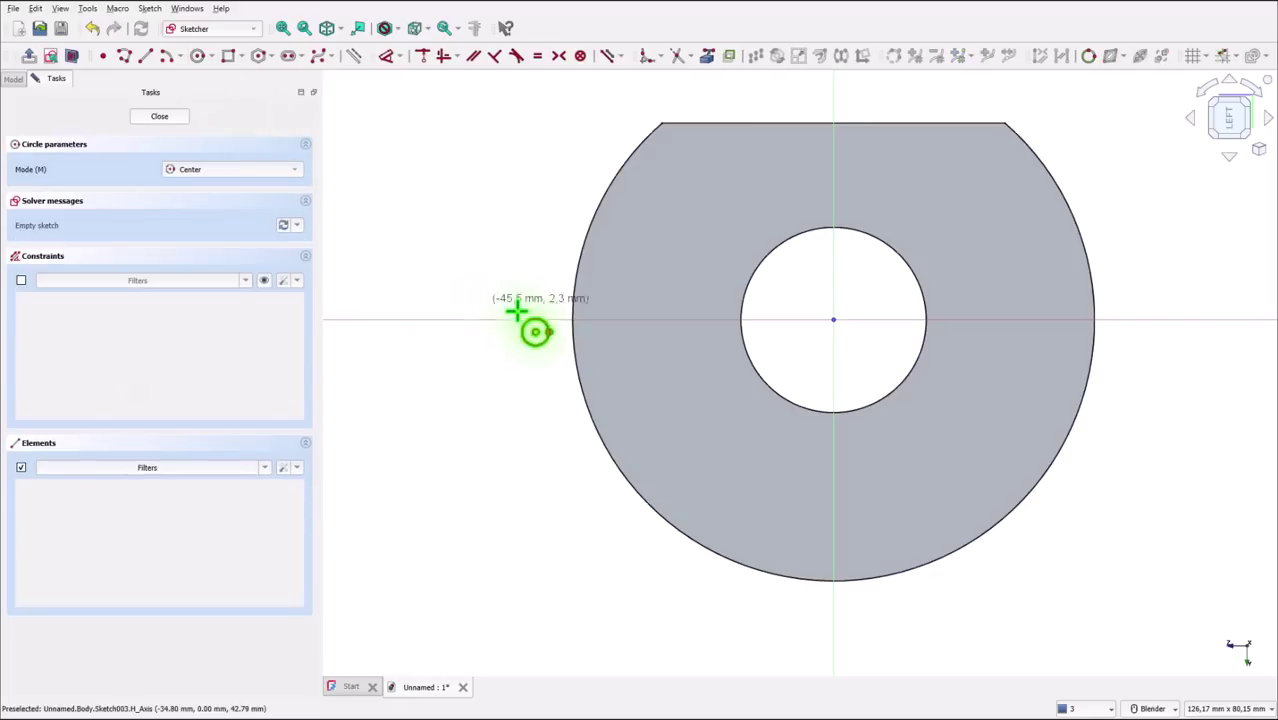
{"action": "left_click", "coordinate": [833, 486]}
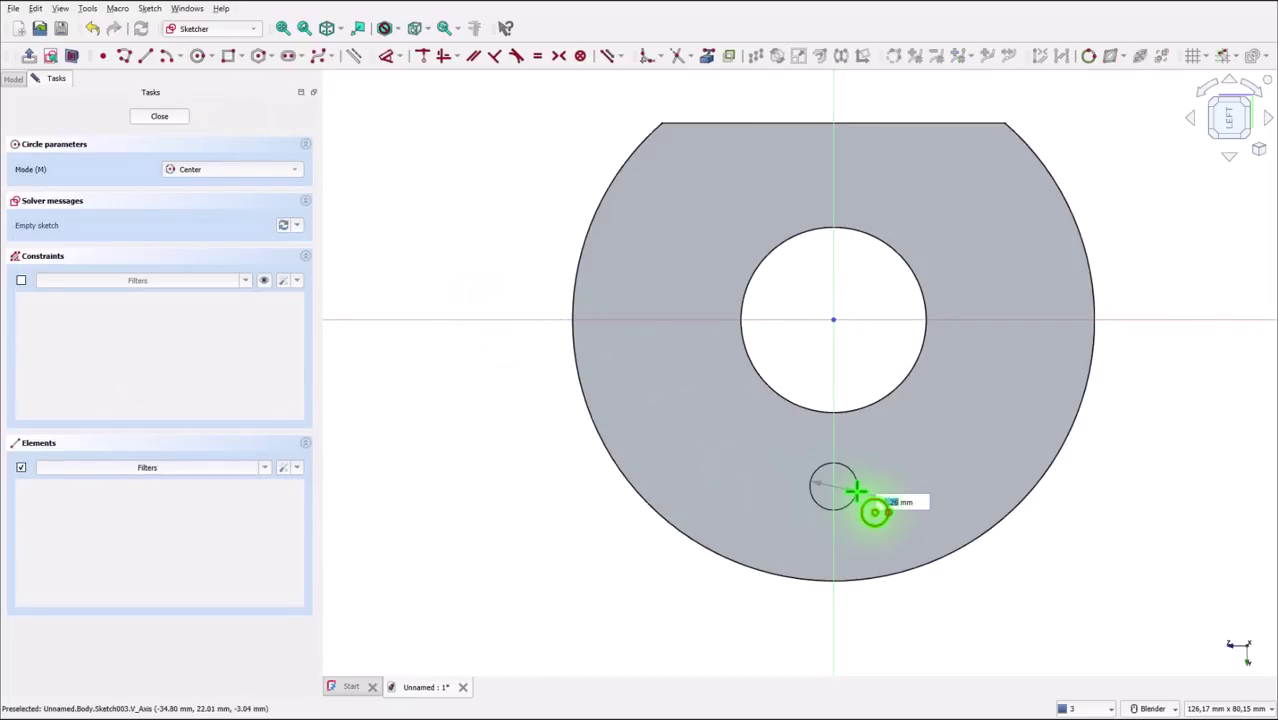
{"action": "left_click", "coordinate": [857, 490]}
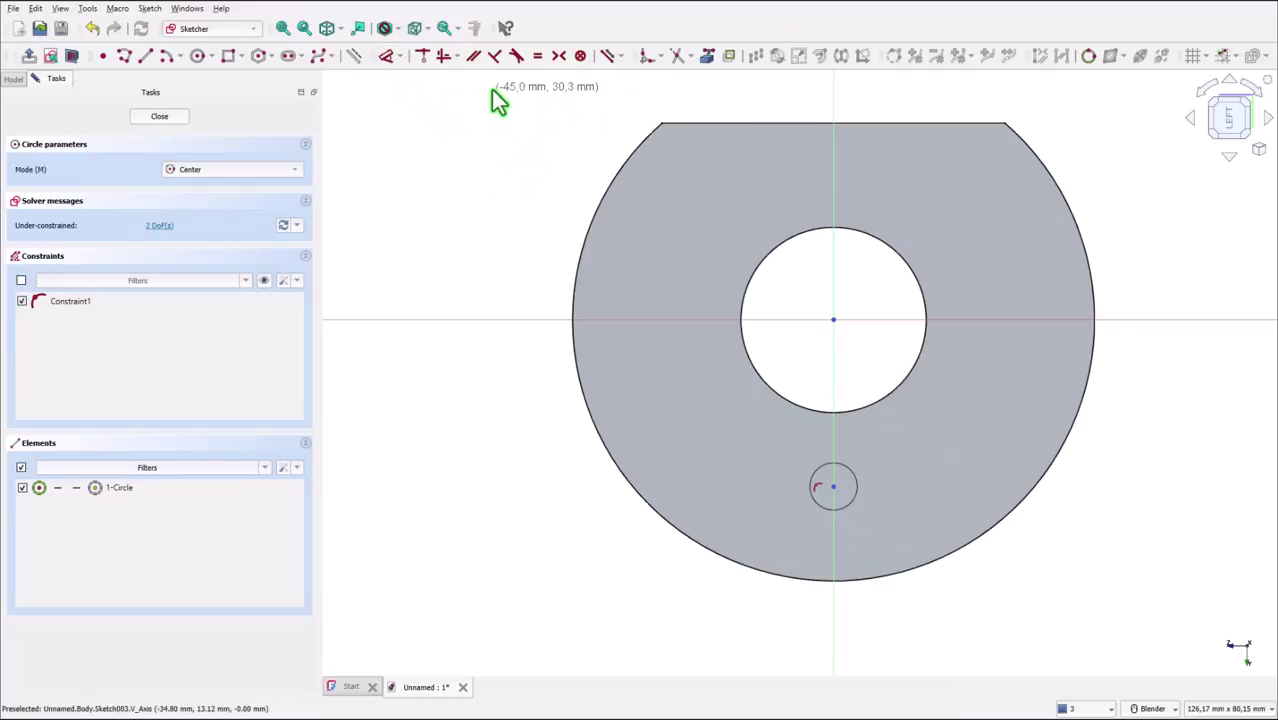
Step: Dimension the circle's centre 56/2 mm (28 mm) from the origin and close the sketch
{"action": "left_click", "coordinate": [387, 56]}
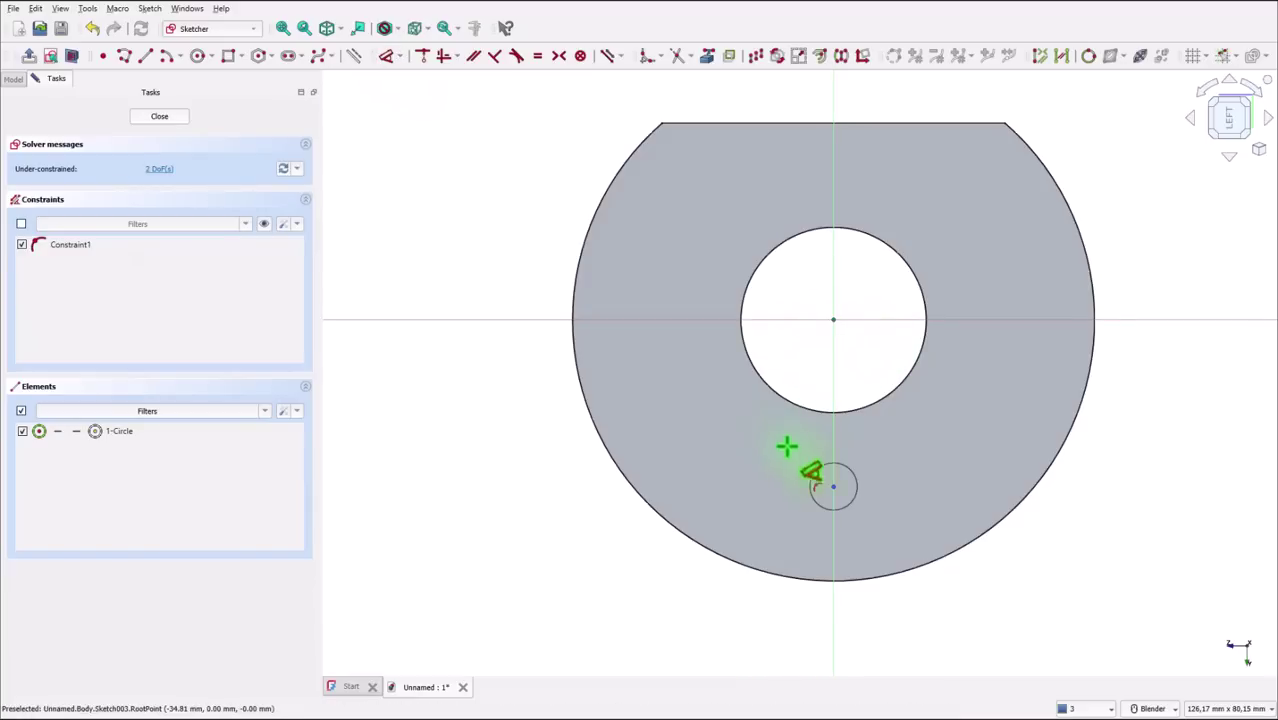
{"action": "left_click", "coordinate": [833, 487]}
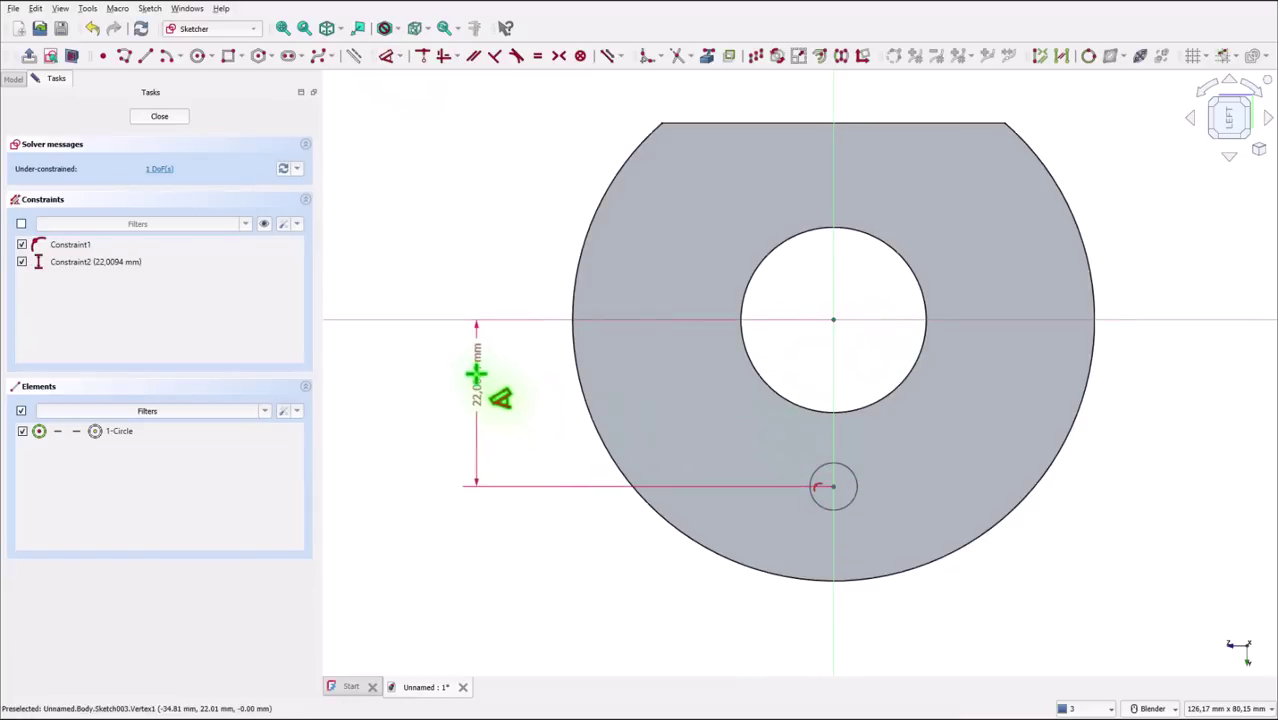
{"action": "left_click", "coordinate": [470, 398]}
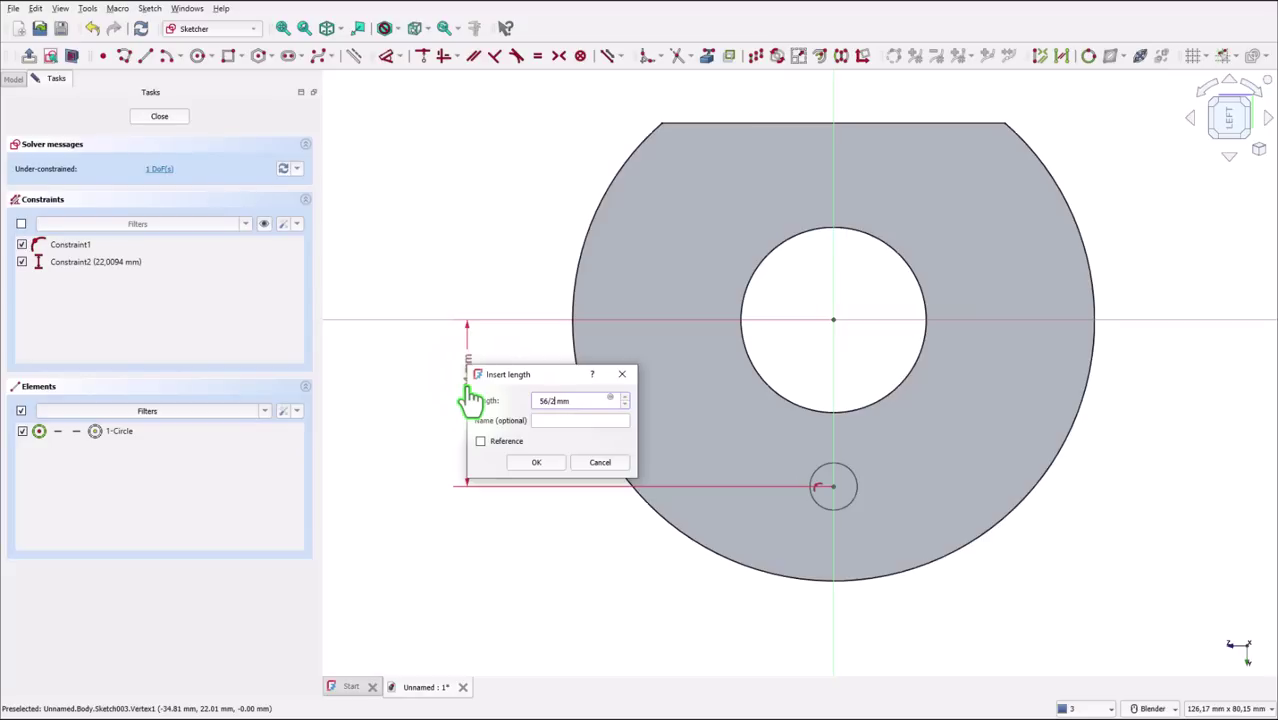
{"action": "key", "text": "Return"}
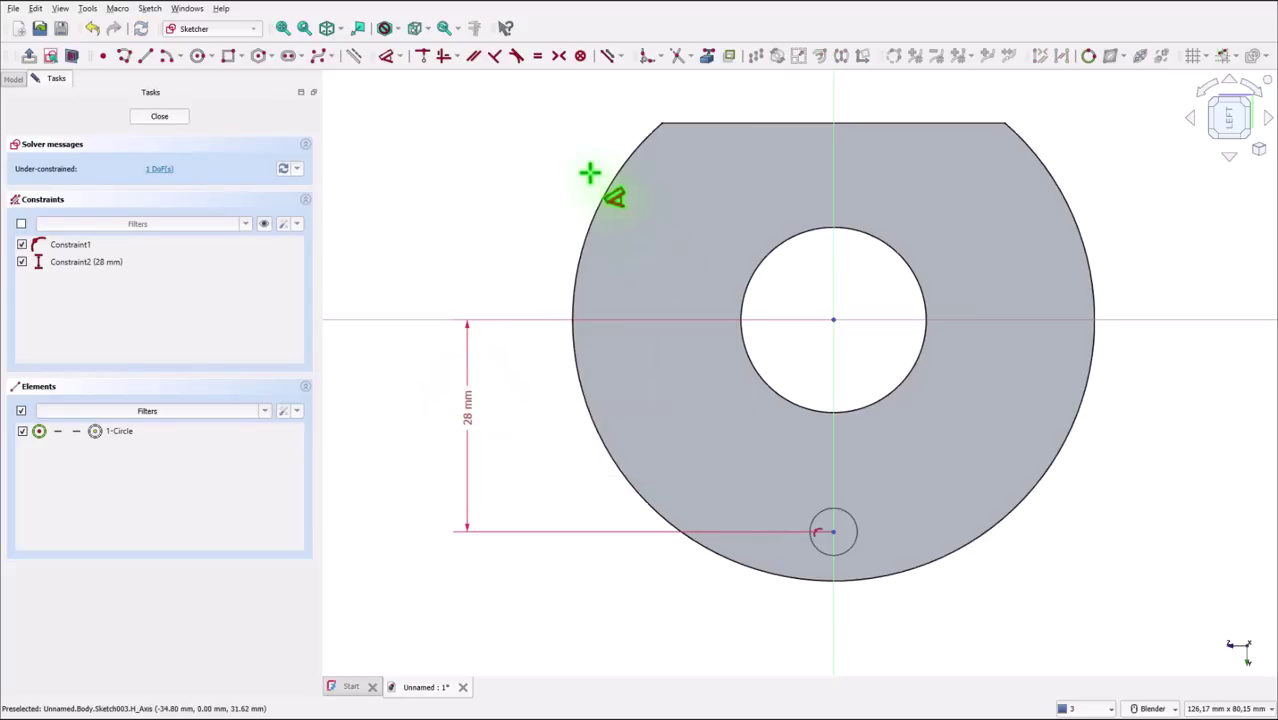
{"action": "left_click", "coordinate": [155, 119]}
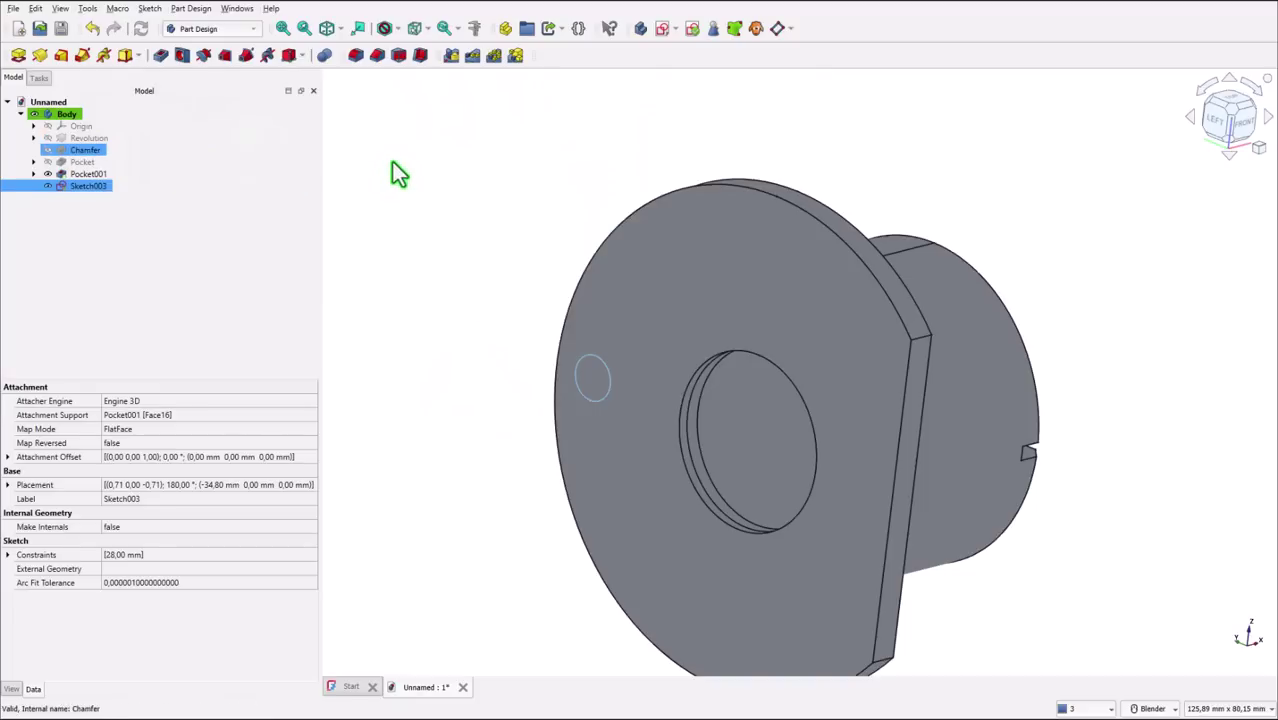
Step: Create a Hole from the circle sketch with a 5,2 mm diameter and Through all depth
{"action": "left_click", "coordinate": [181, 55]}
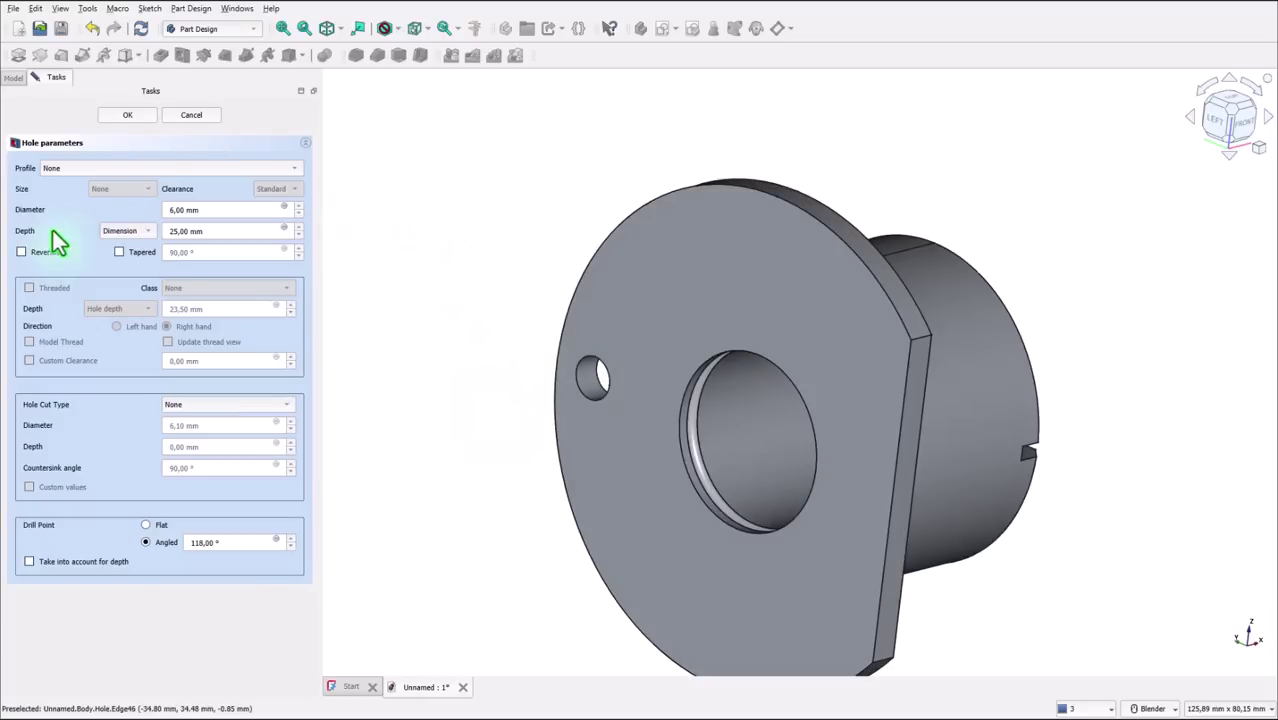
{"action": "left_click_drag", "start_coordinate": [231, 207], "coordinate": [143, 212]}
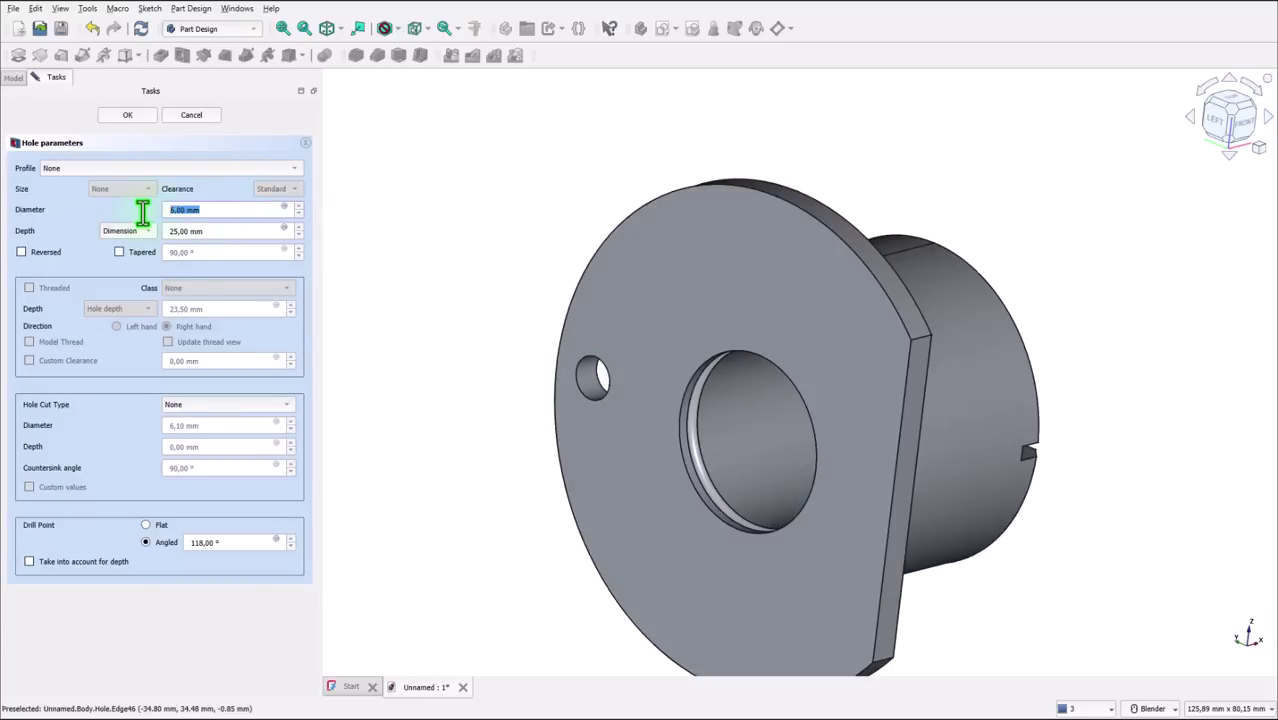
{"action": "type", "text": "5,2"}
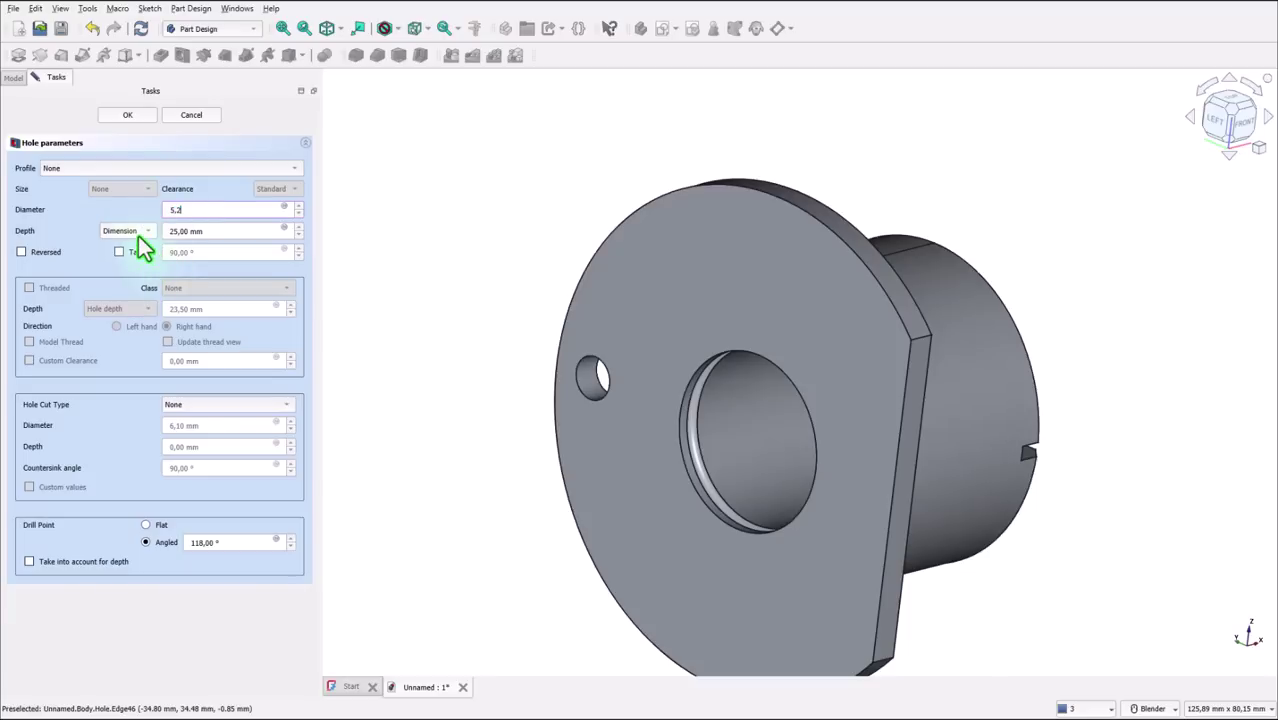
{"action": "left_click", "coordinate": [134, 233]}
{"action": "left_click", "coordinate": [131, 245]}
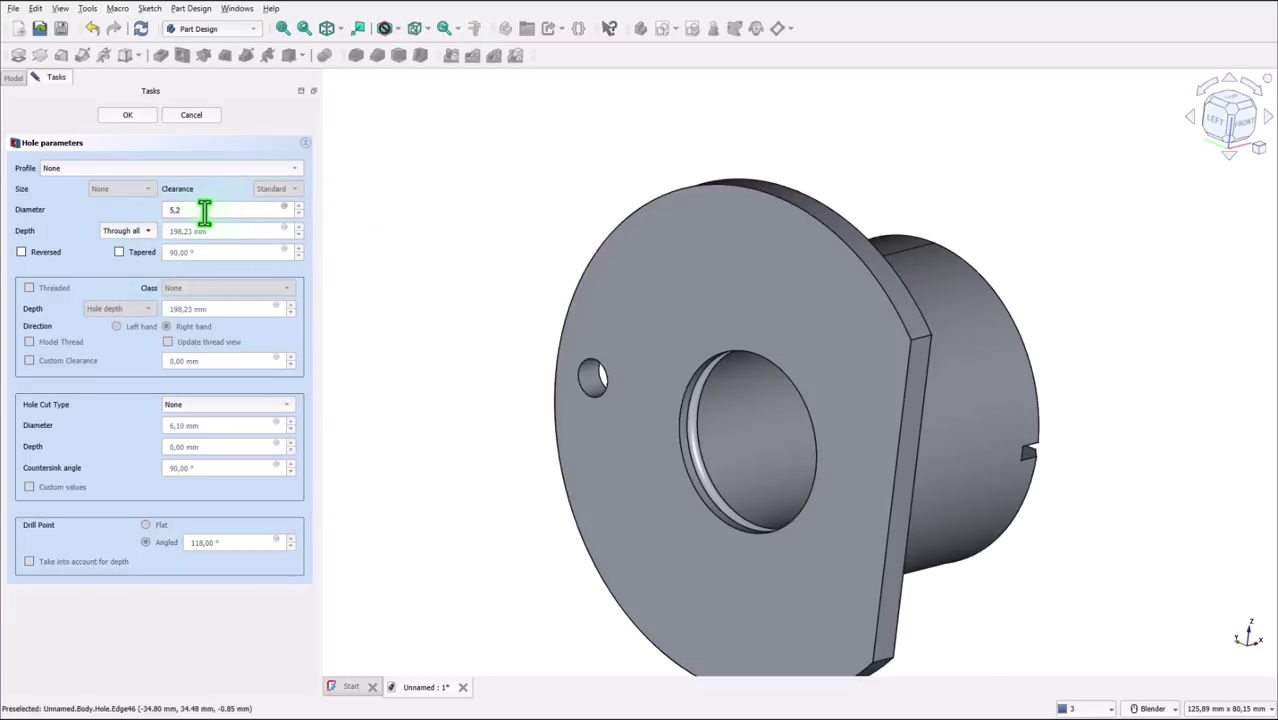
Step: Give the hole a Countersink cut with a 12 mm diameter and 90° angle, and confirm the feature
{"action": "left_click", "coordinate": [214, 408]}
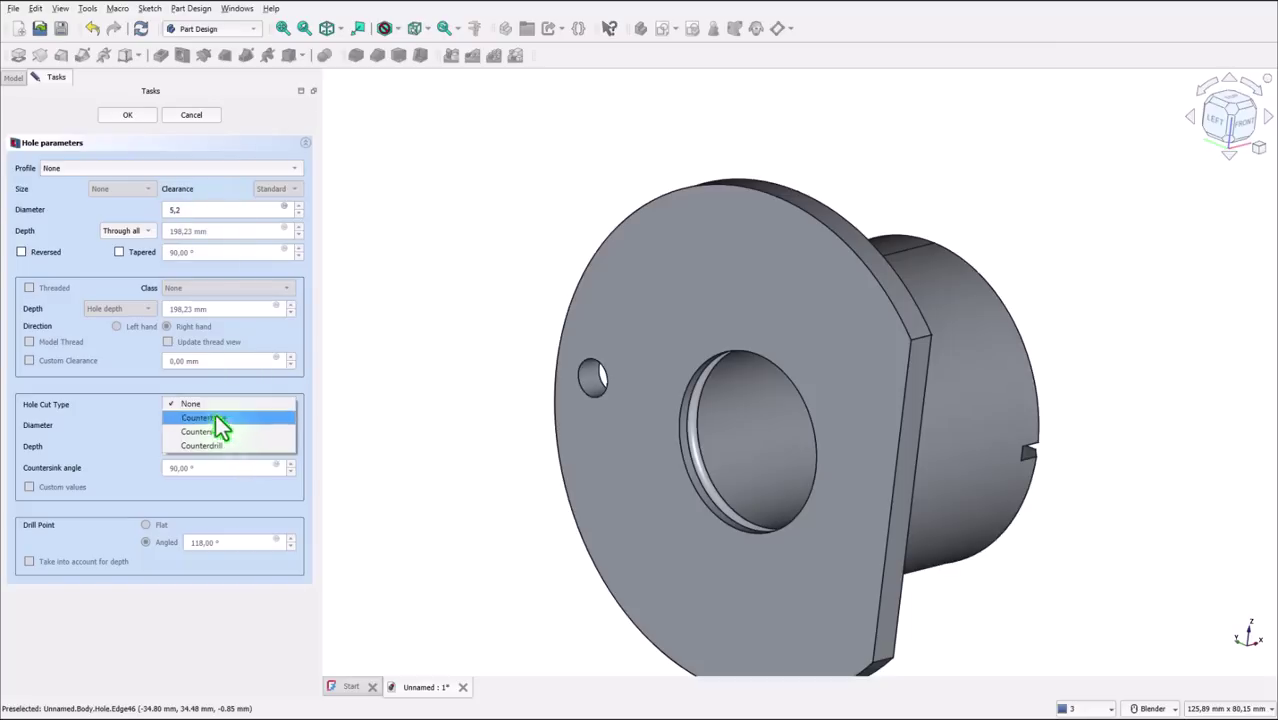
{"action": "left_click", "coordinate": [218, 430]}
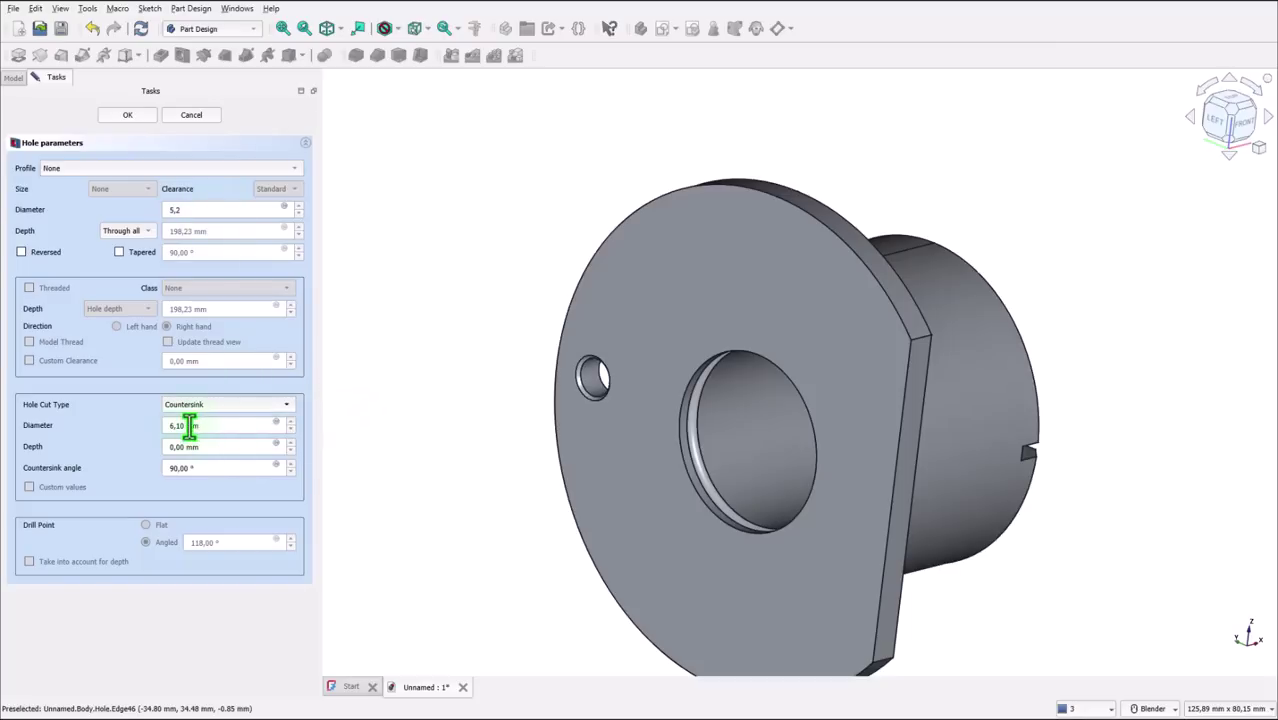
{"action": "left_click_drag", "start_coordinate": [257, 425], "coordinate": [130, 430]}
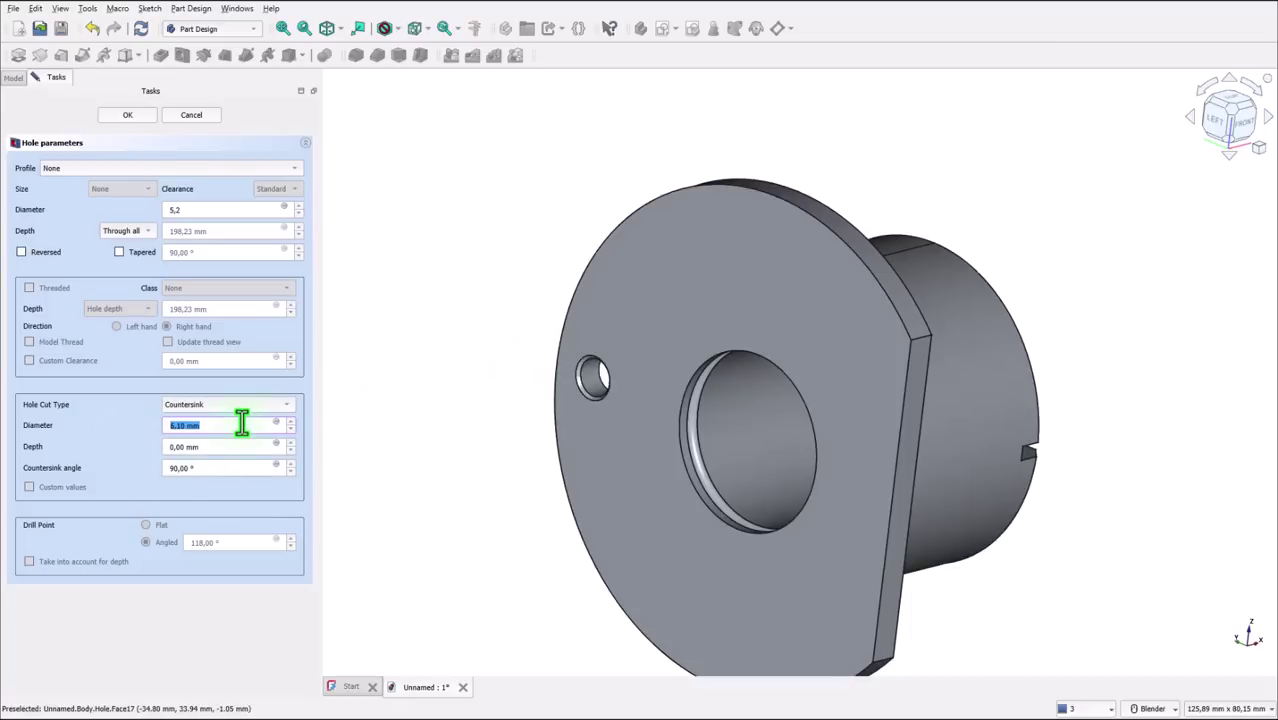
{"action": "type", "text": "12"}
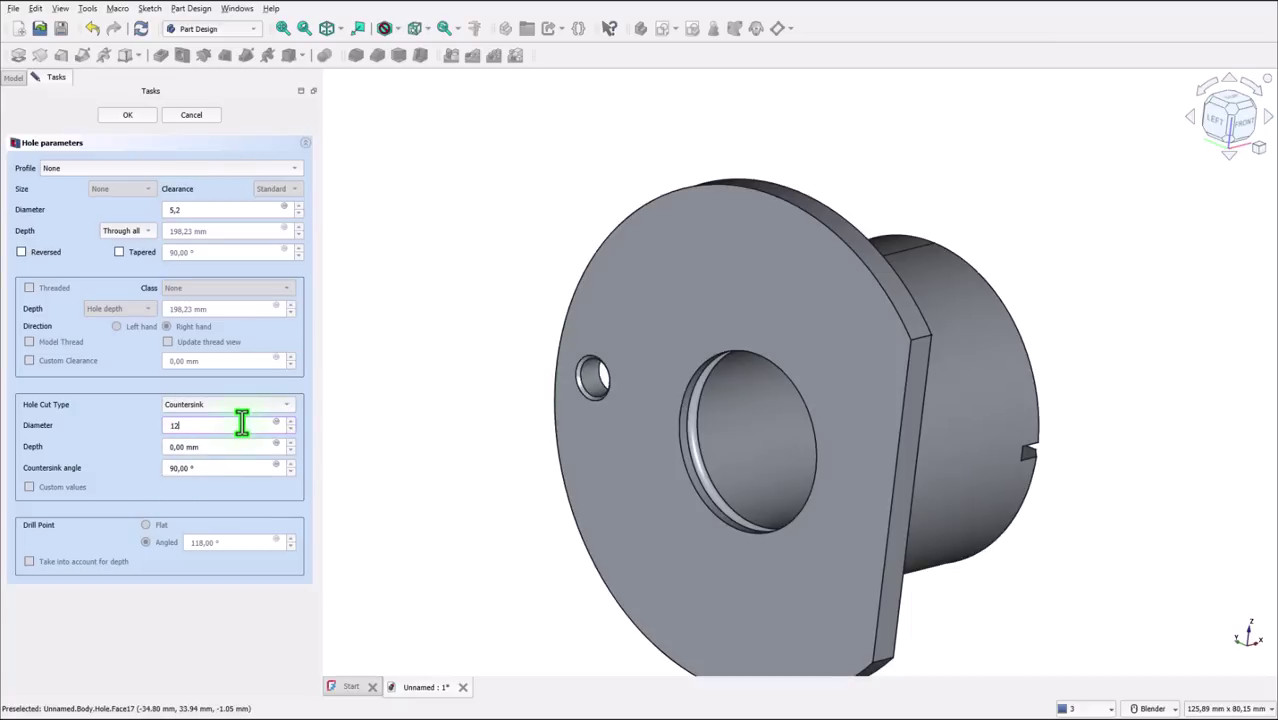
{"action": "left_click", "coordinate": [224, 470]}
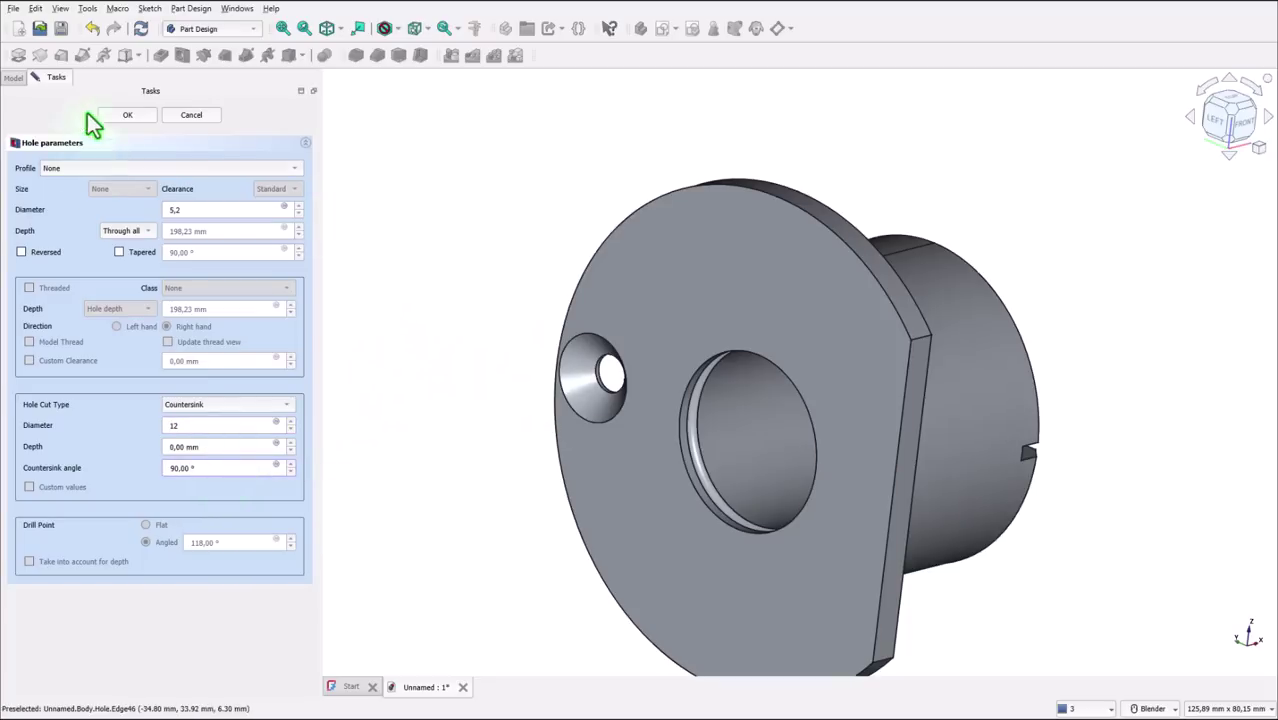
{"action": "left_click", "coordinate": [127, 116]}
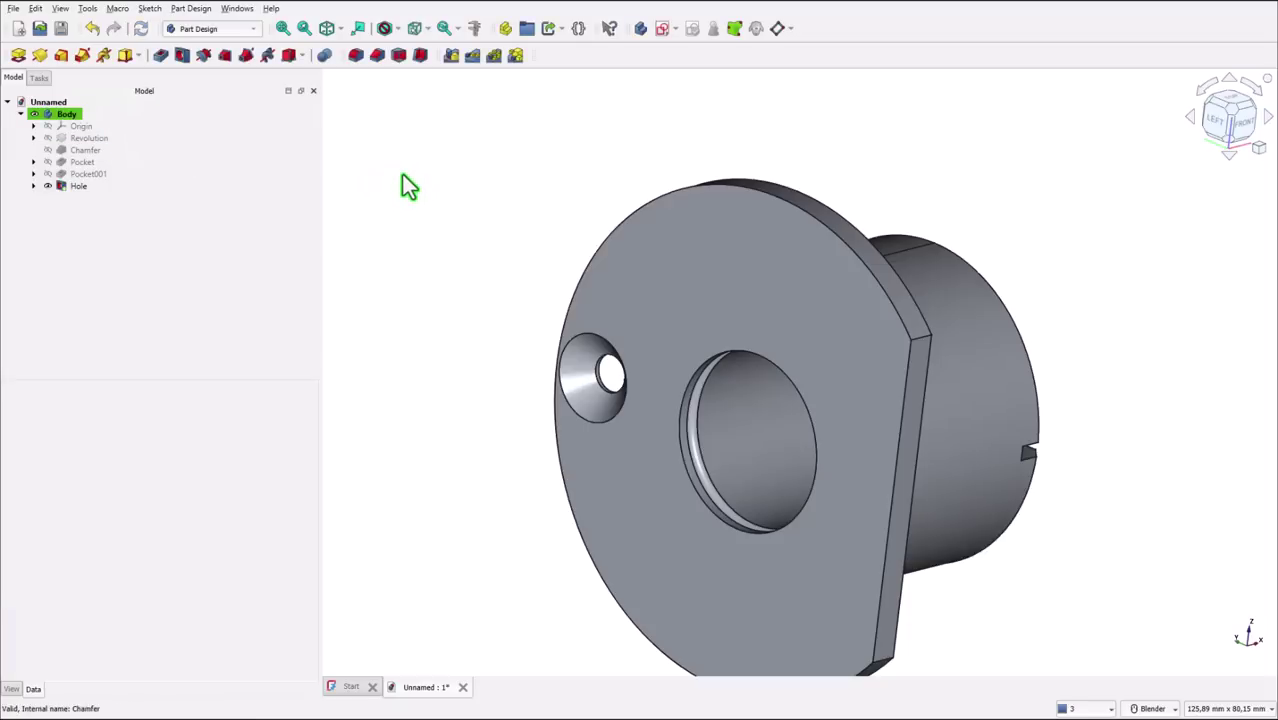
Step: Polar-pattern the countersunk hole about the normal sketch axis with 3 occurrences over an overall angle of 360°
{"action": "left_click", "coordinate": [63, 192]}
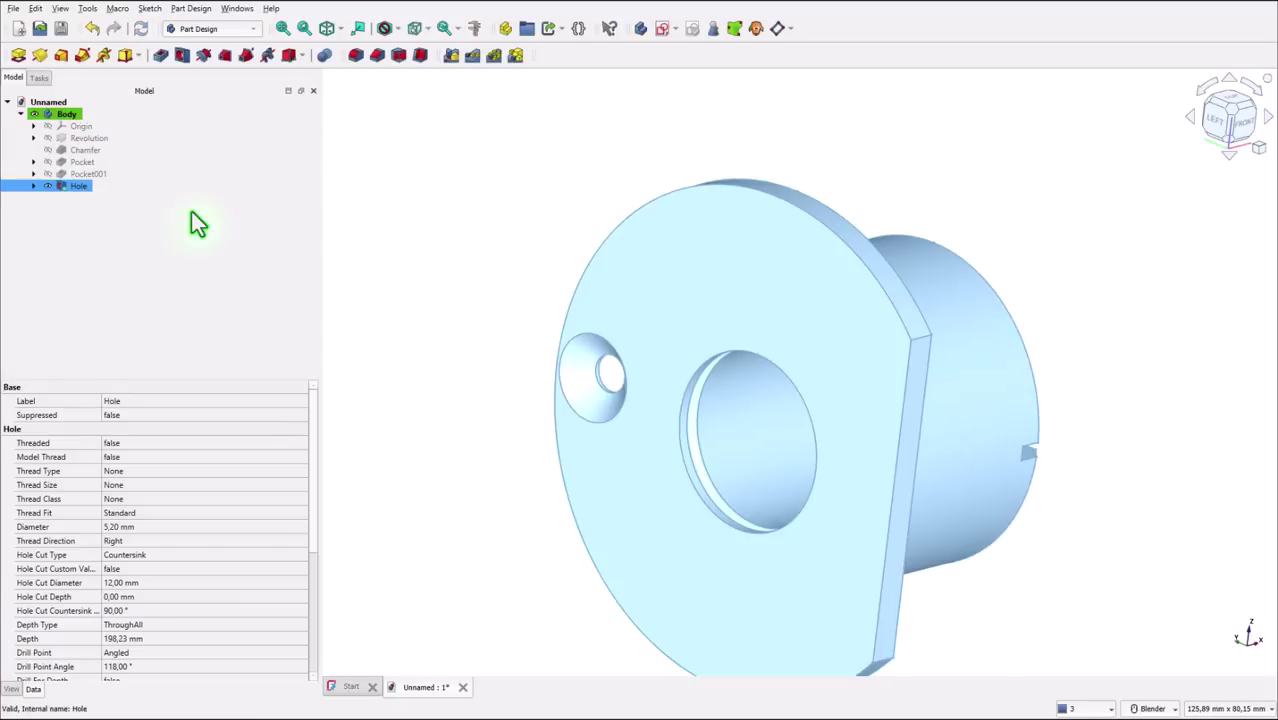
{"action": "left_click", "coordinate": [493, 57]}
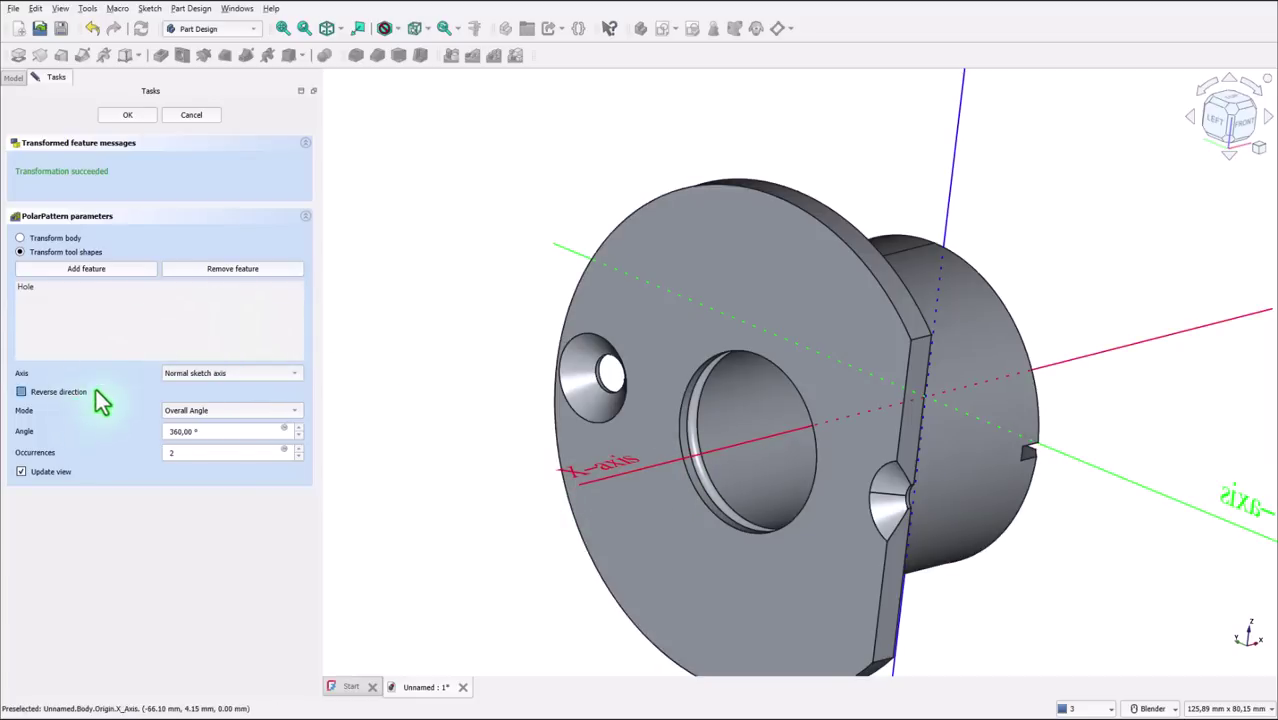
{"action": "double_click", "coordinate": [174, 452]}
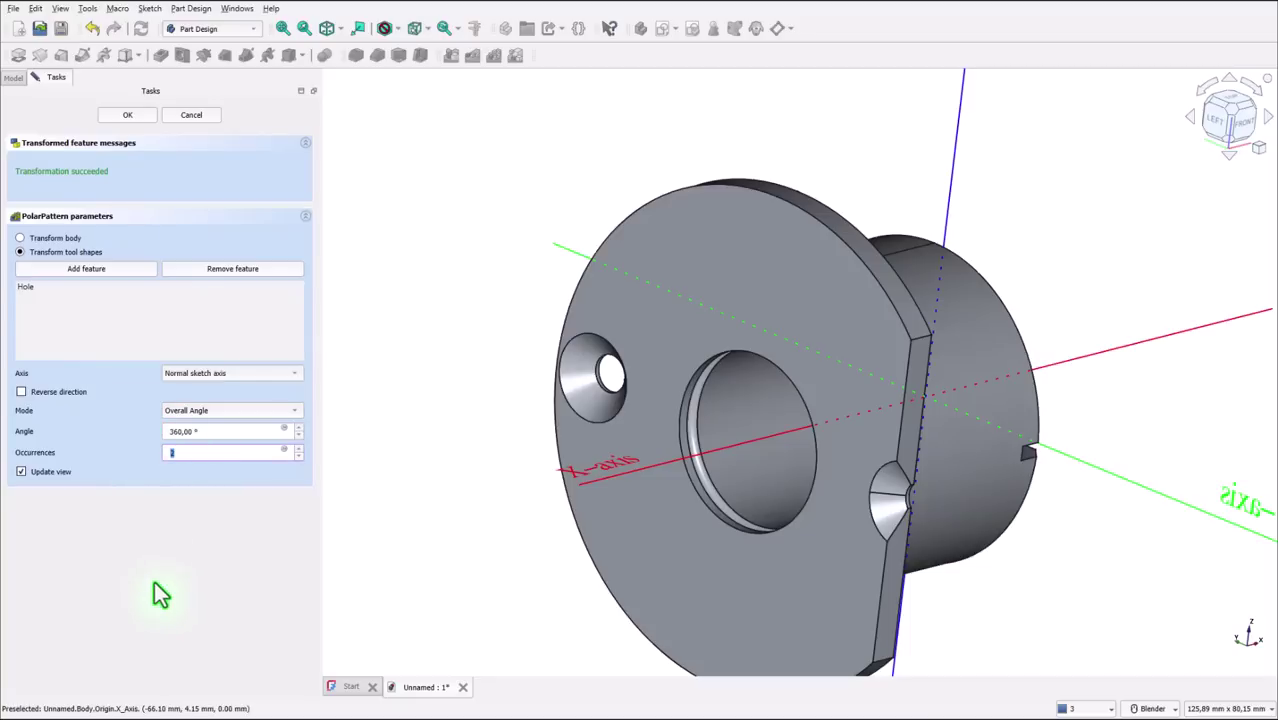
{"action": "type", "text": "3"}
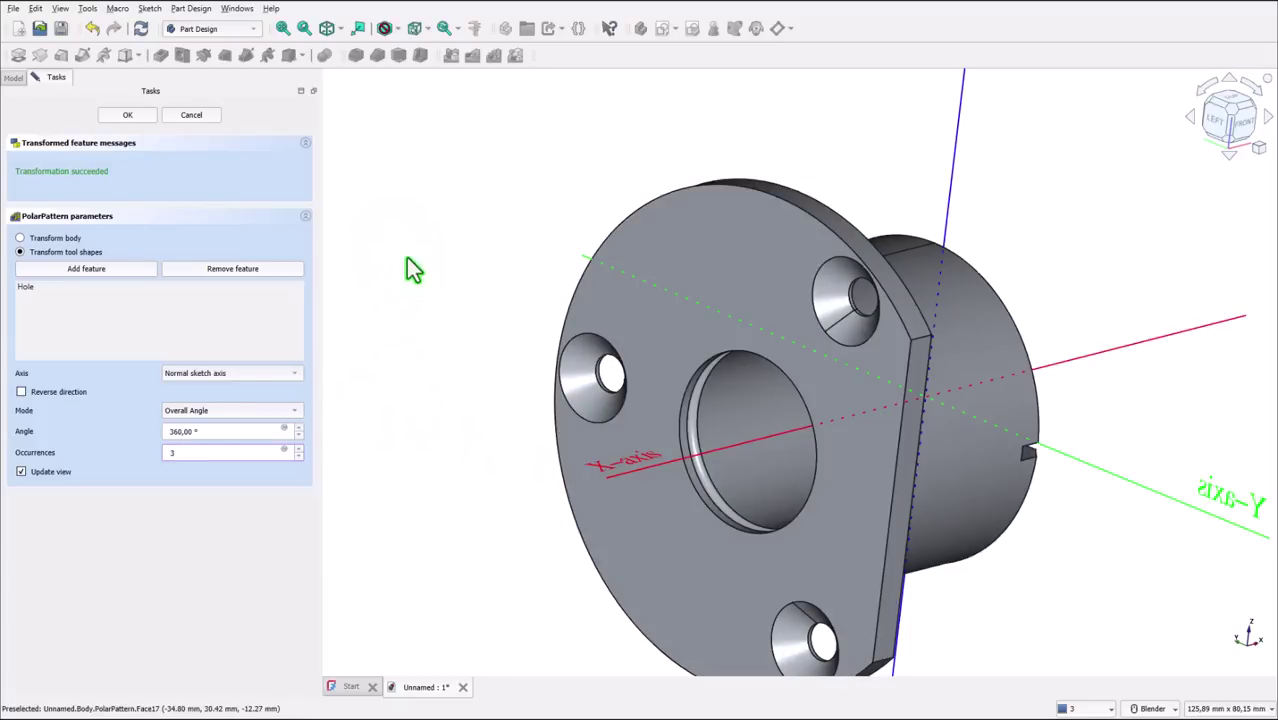
{"action": "left_click", "coordinate": [128, 115]}
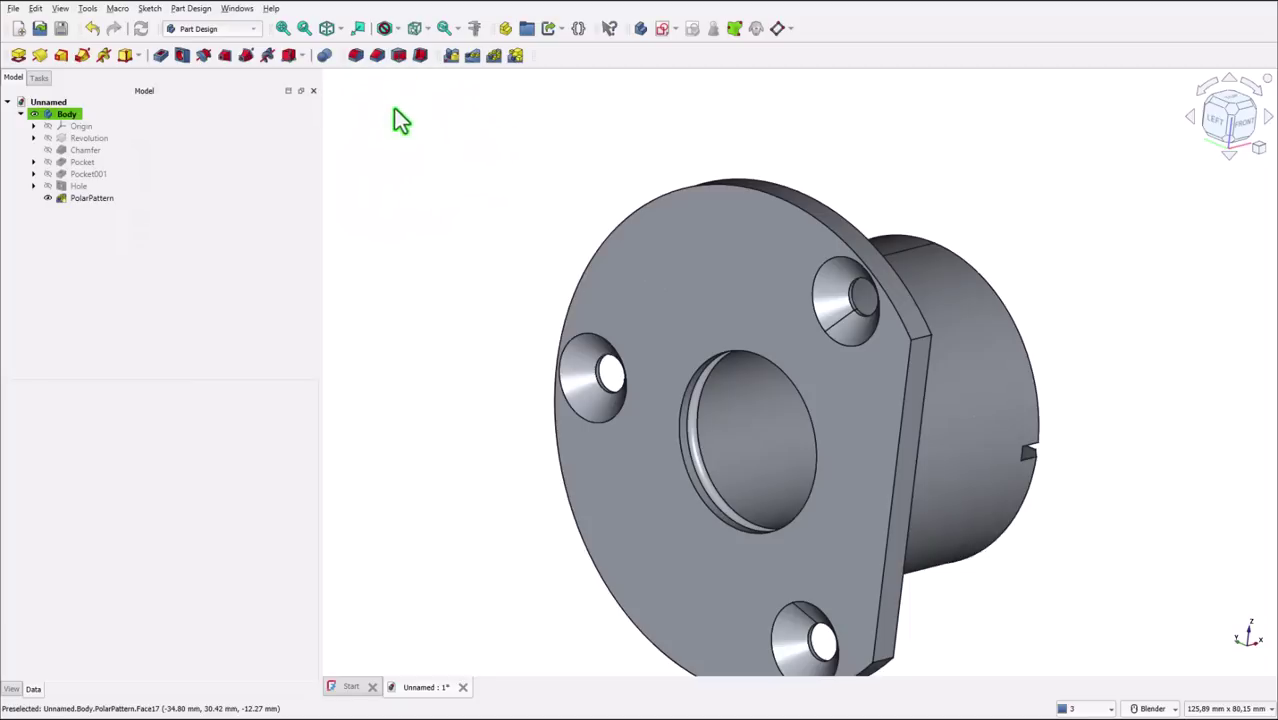
{"action": "left_click", "coordinate": [327, 29]}
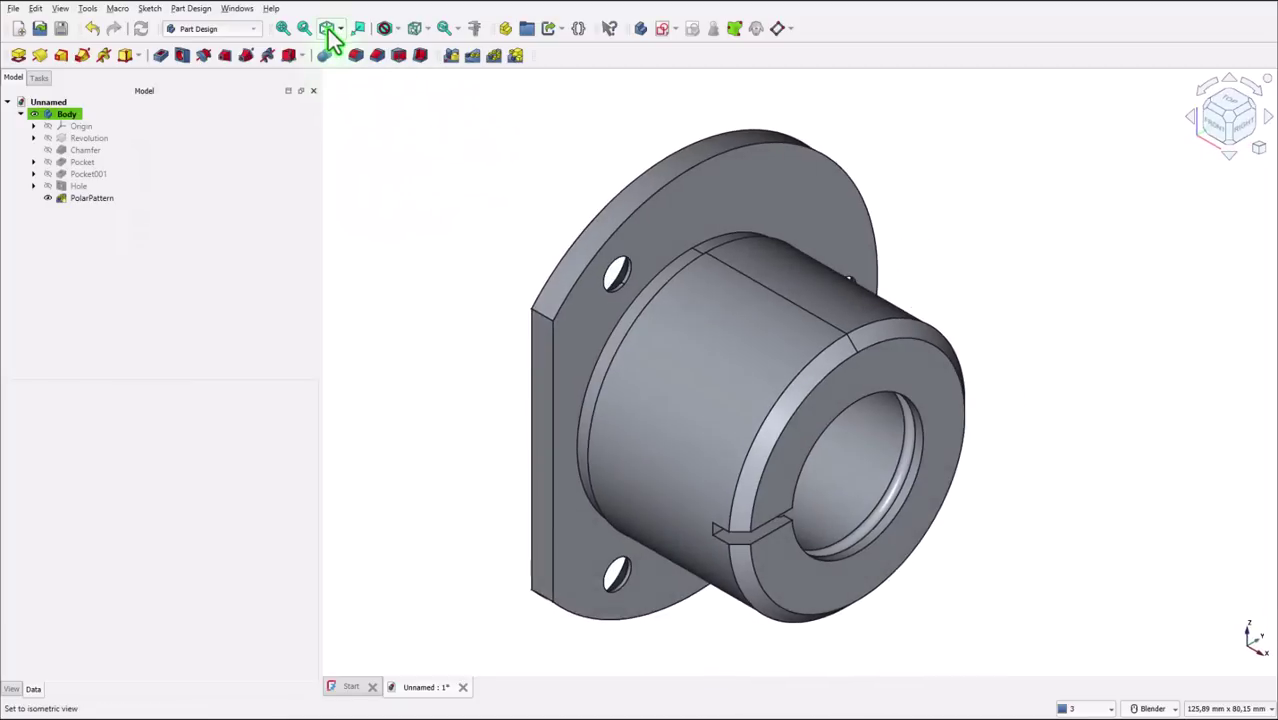
{"action": "left_click", "coordinate": [283, 28]}
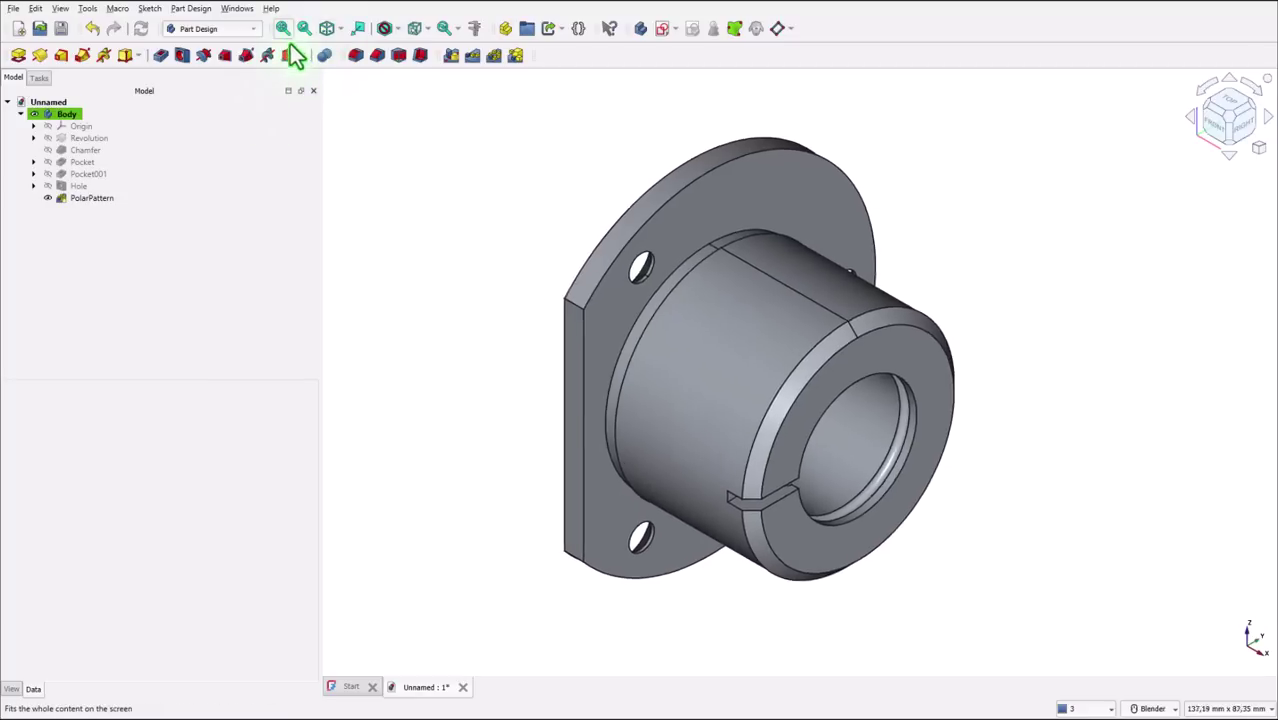